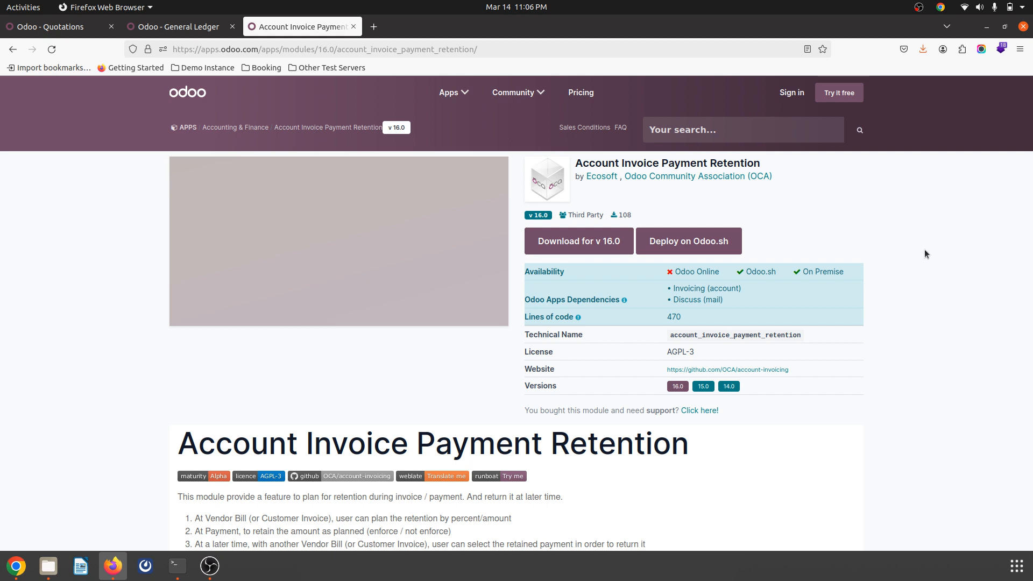
Step: Read the Account Invoice Payment Retention module's description on its Odoo Apps page
double_click(649, 160)
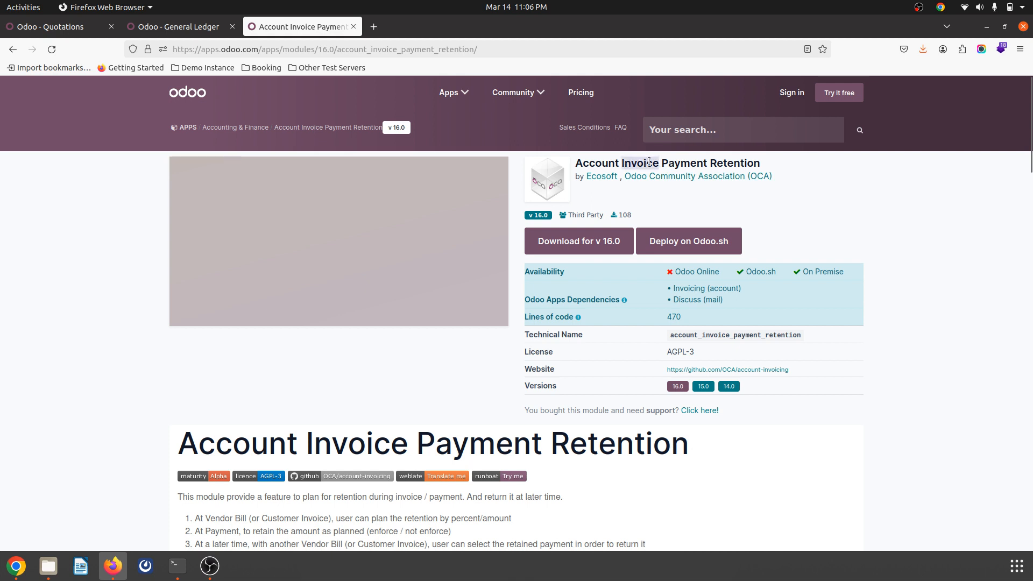
click(648, 161)
double_click(727, 164)
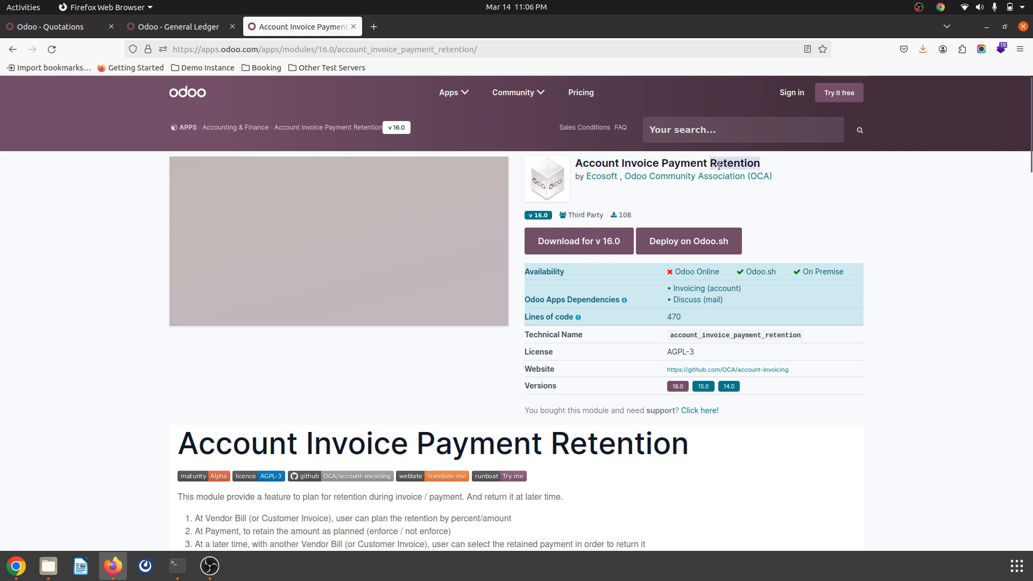
click(677, 185)
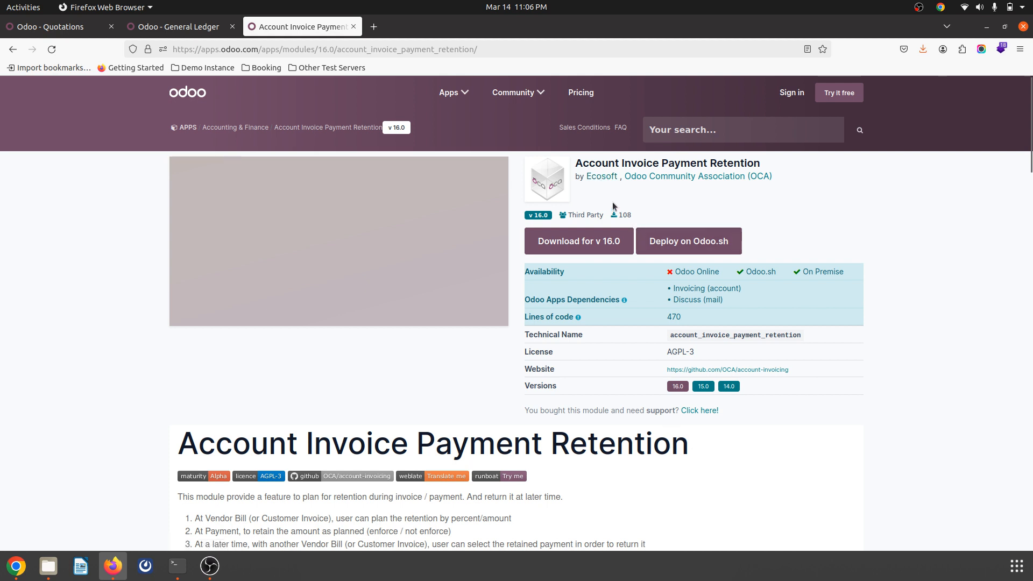
scroll(752, 456, down, 2)
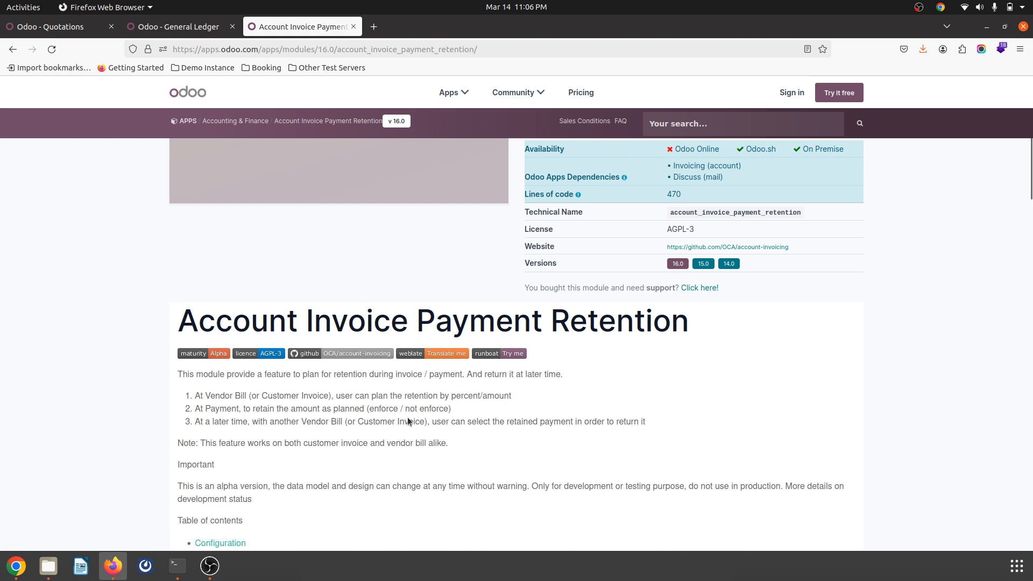
scroll(407, 417, down, 3)
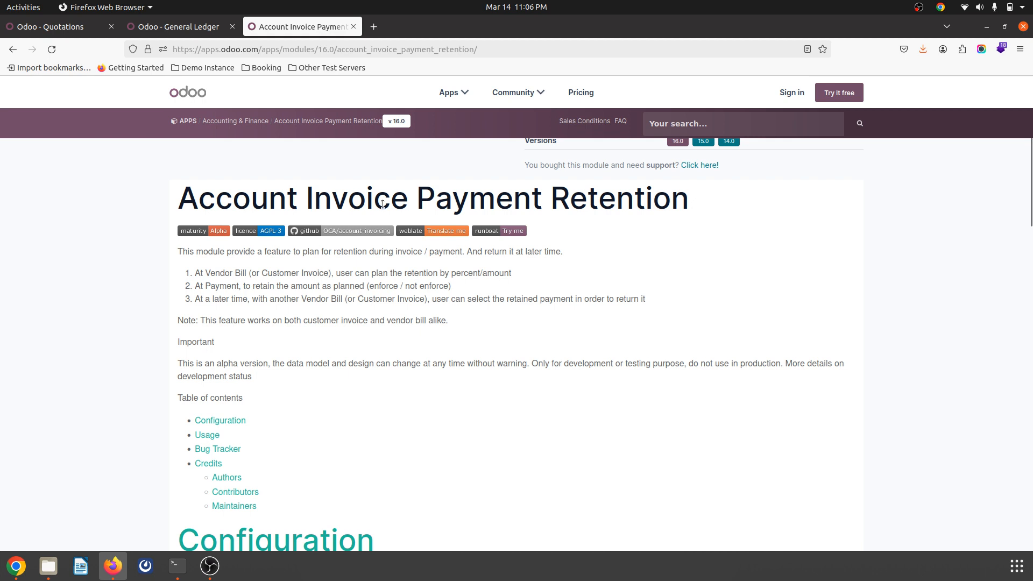
triple_click(402, 202)
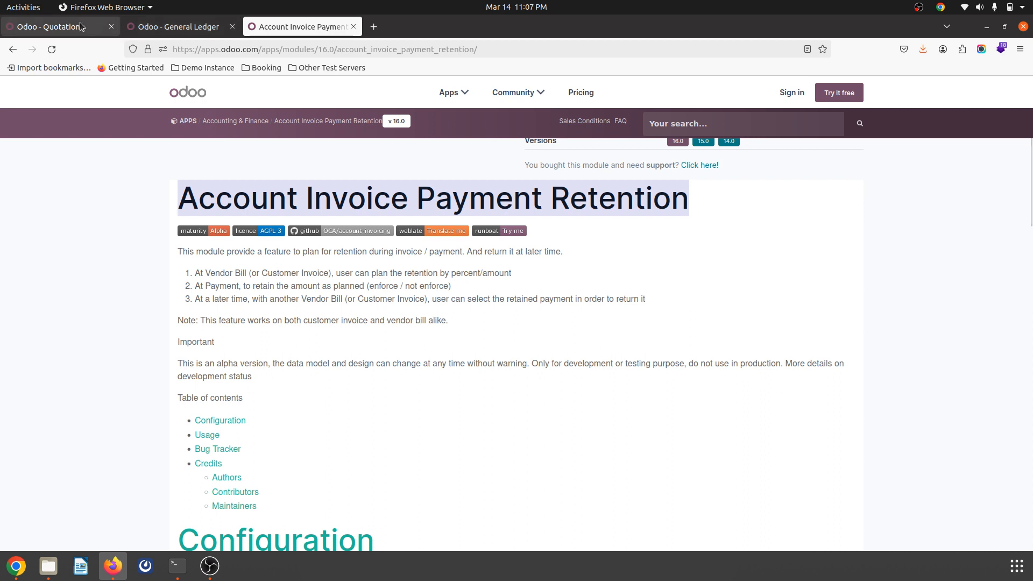
Step: Check which partner the General Ledger report is filtered on
click(150, 27)
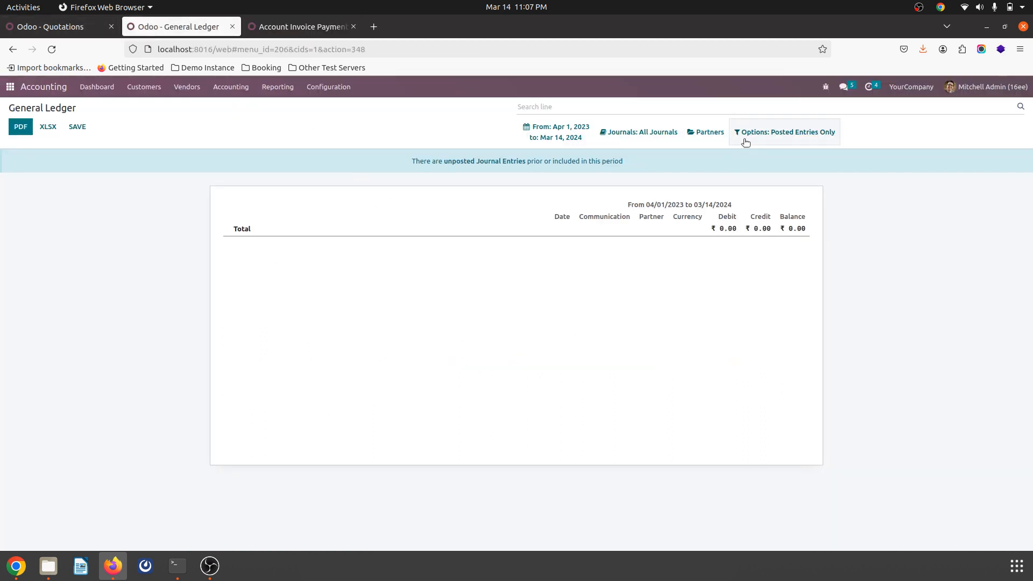
click(720, 138)
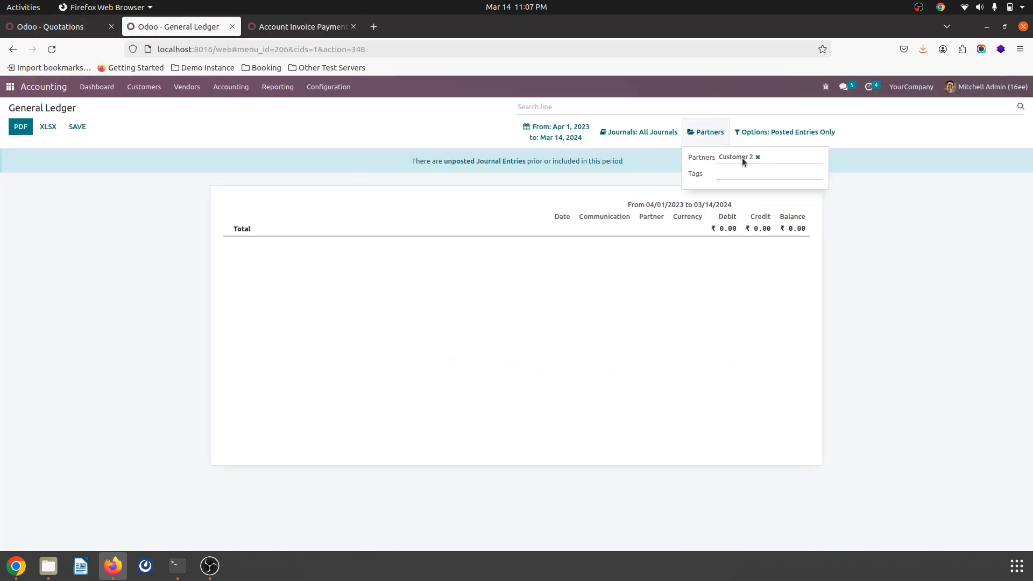
click(469, 138)
Step: Clear the Can be Sold filter from the Sales product list and review the Job Work1 product's general information
click(87, 34)
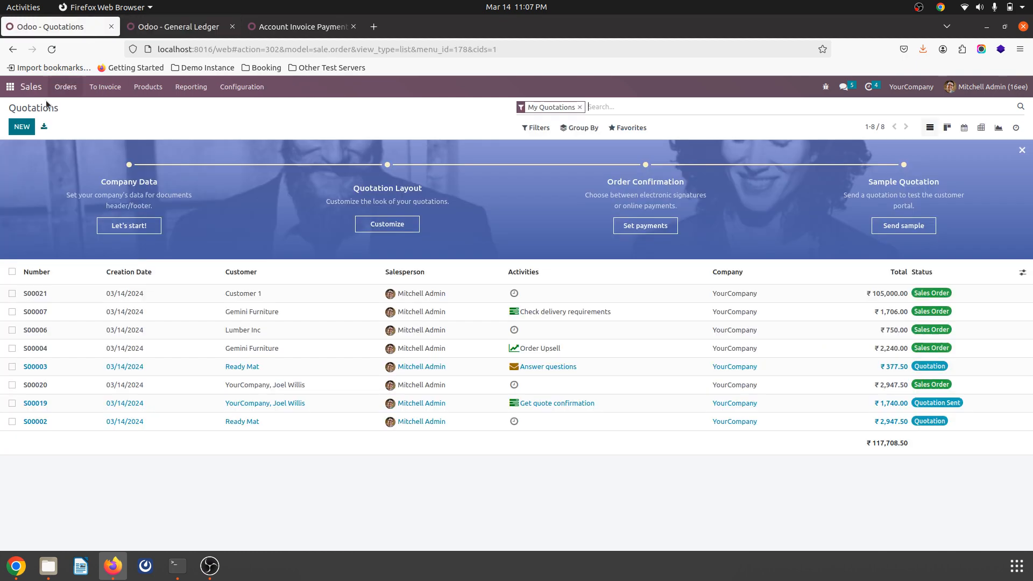
click(146, 88)
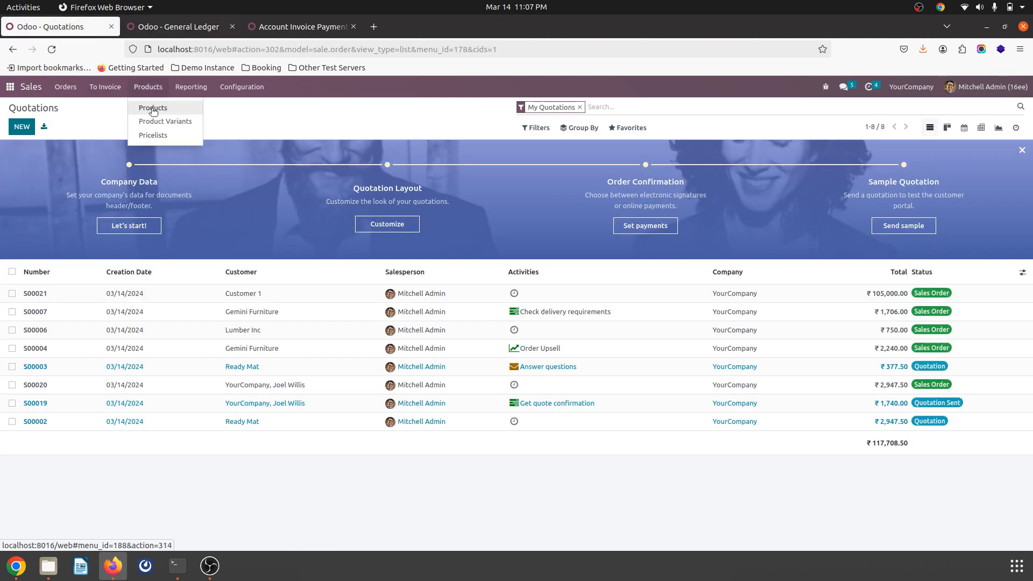
click(152, 107)
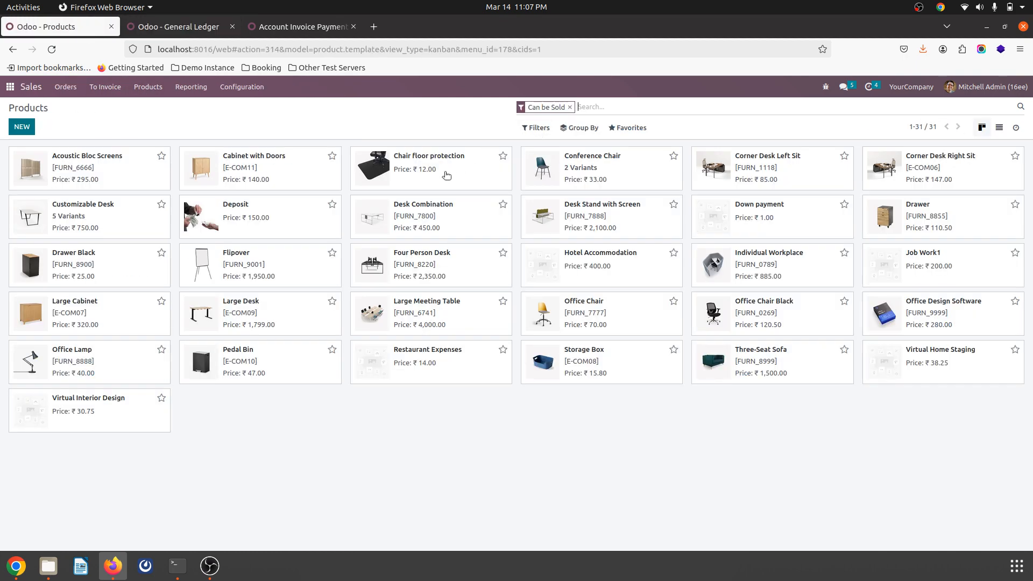
click(570, 107)
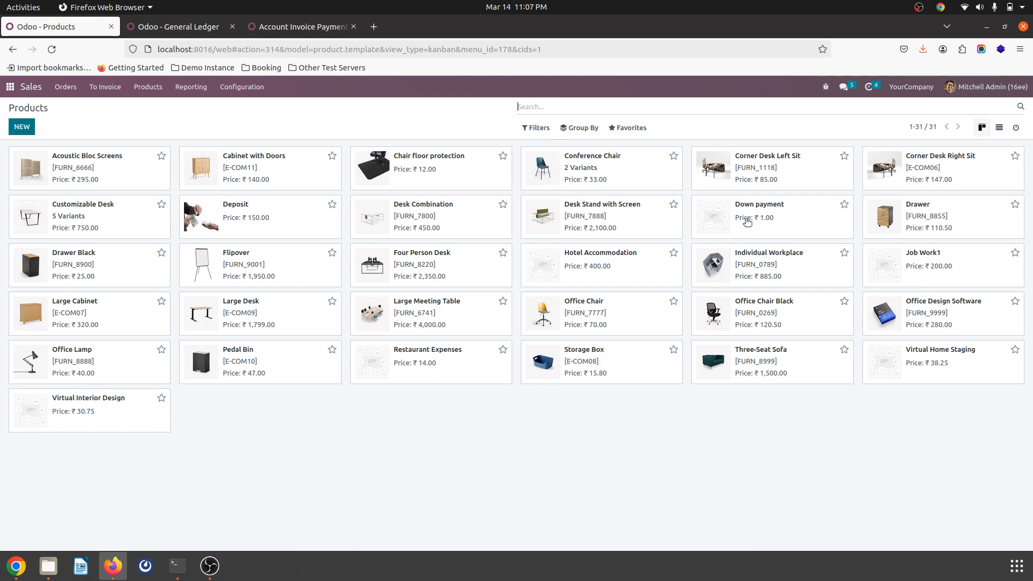
click(924, 256)
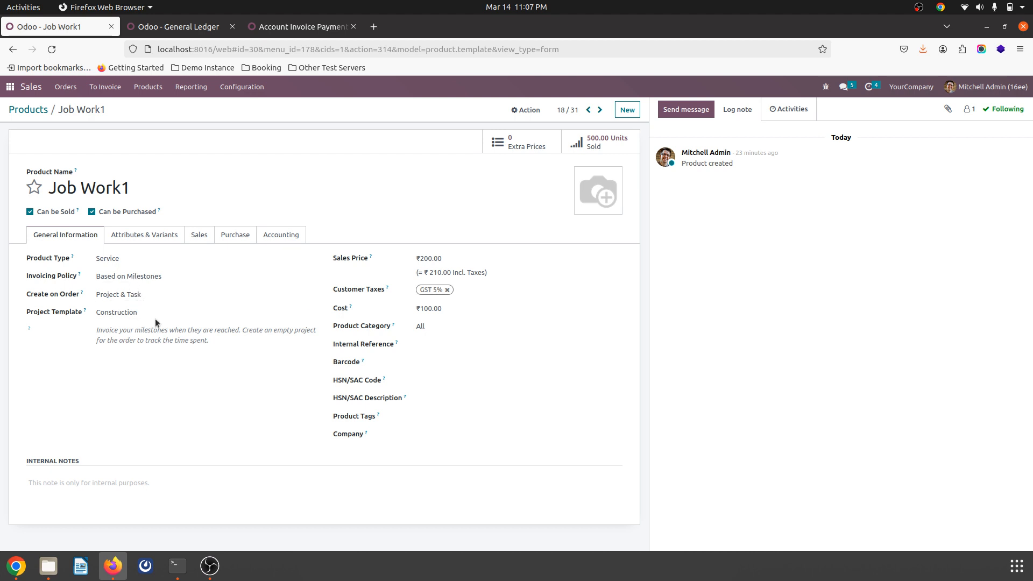
click(28, 109)
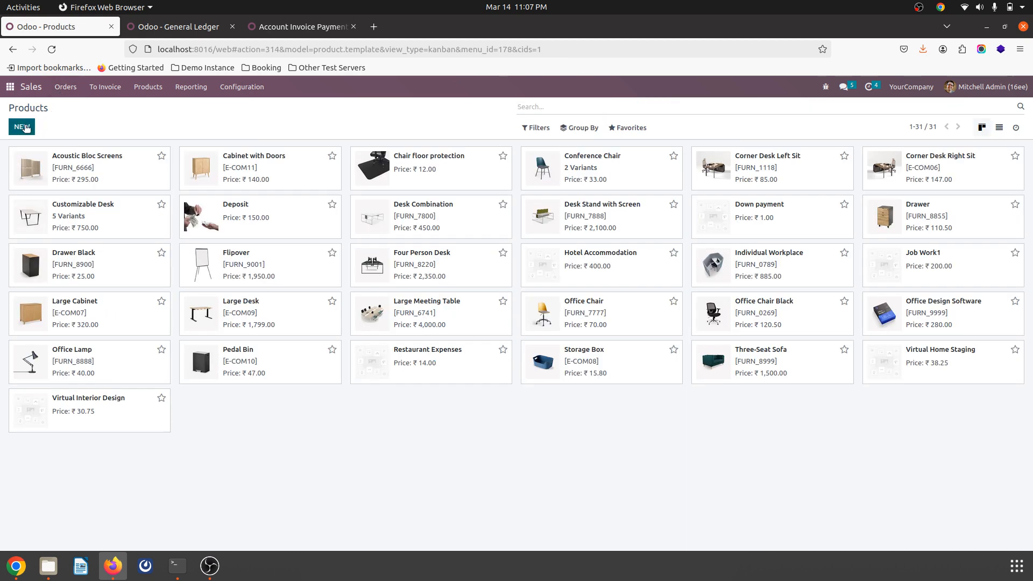
Step: Create a new sales quotation for Customer 2
click(68, 90)
click(67, 109)
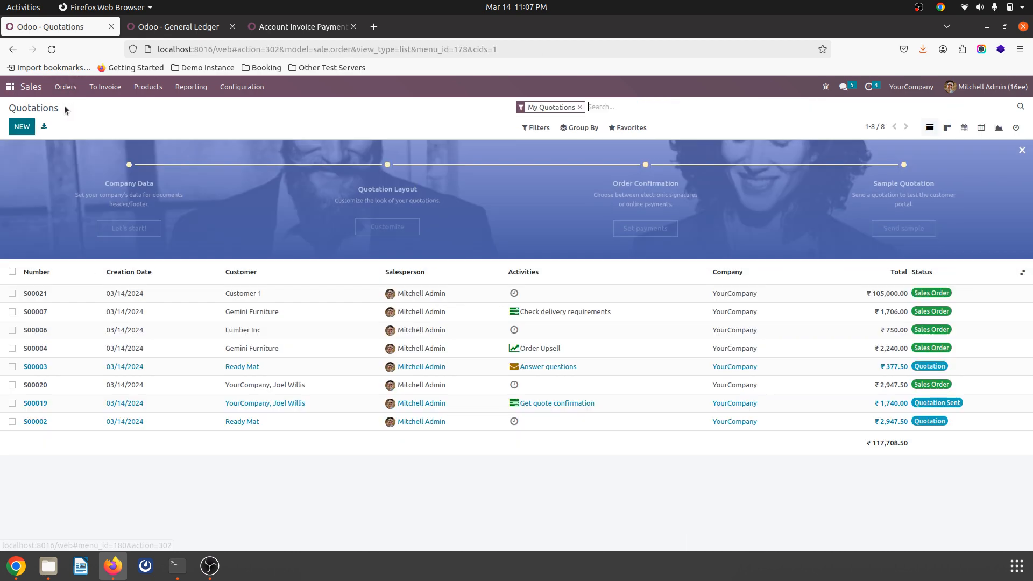
click(21, 127)
click(213, 218)
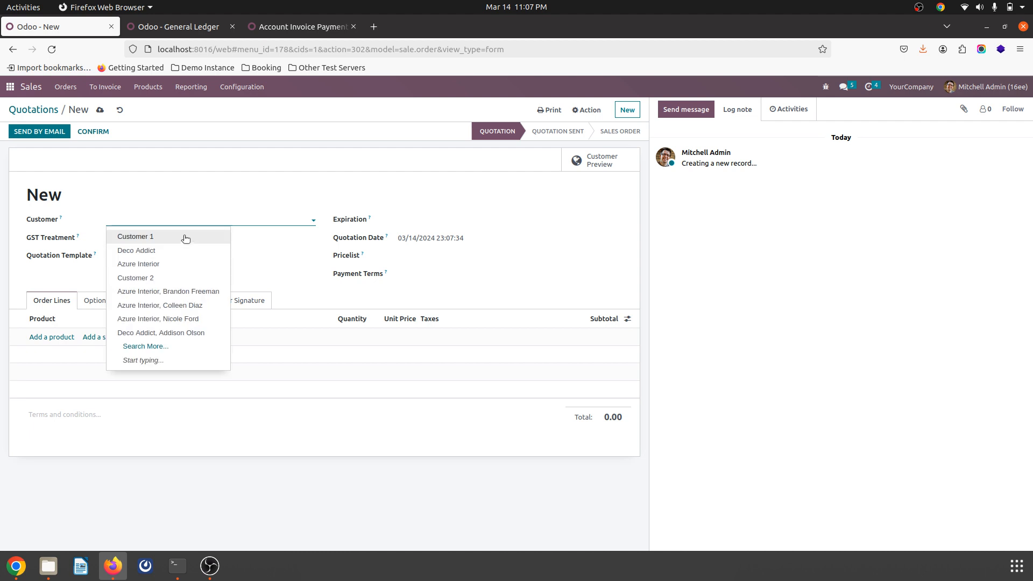
click(177, 277)
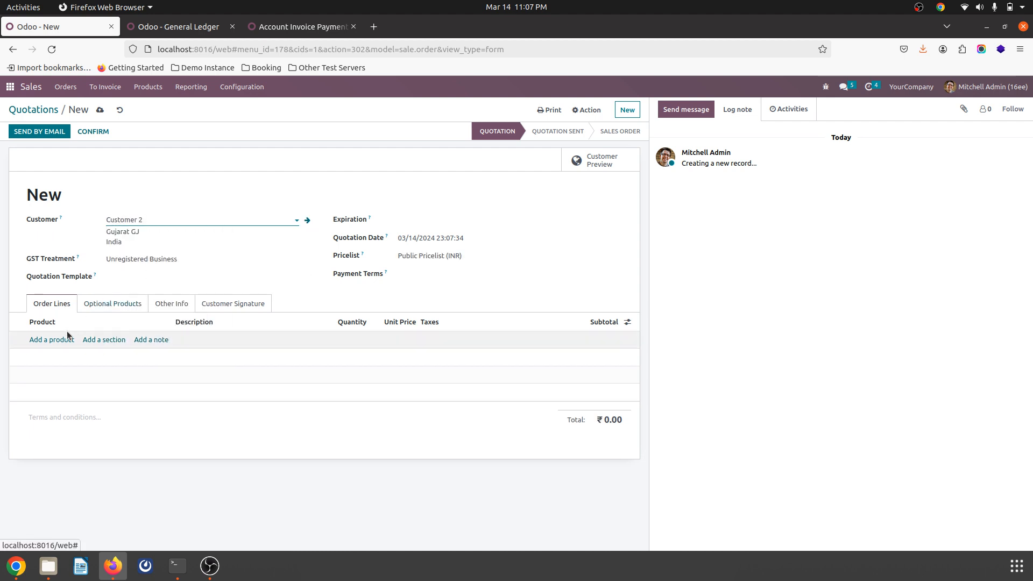
Step: Add the Job Work1 product to the quotation's order lines
click(51, 340)
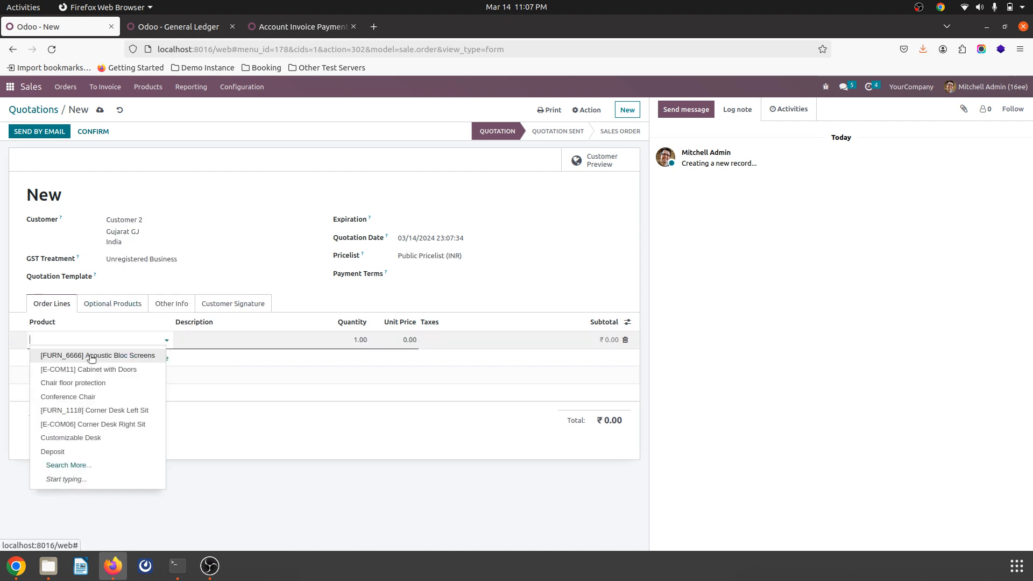
text(job)
click(91, 356)
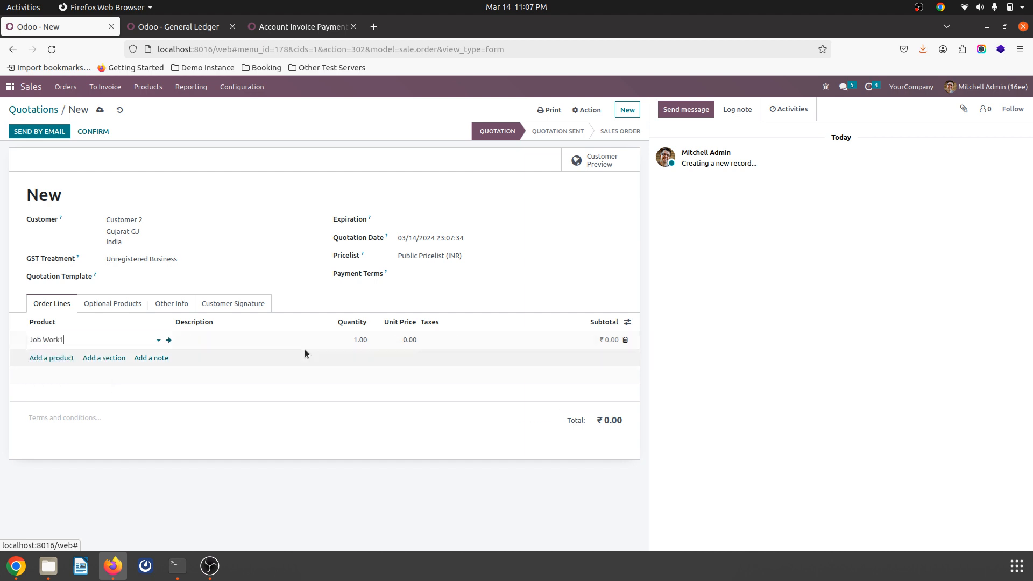
Step: Set the Job Work1 line's quantity to 400 and save the quotation
click(357, 342)
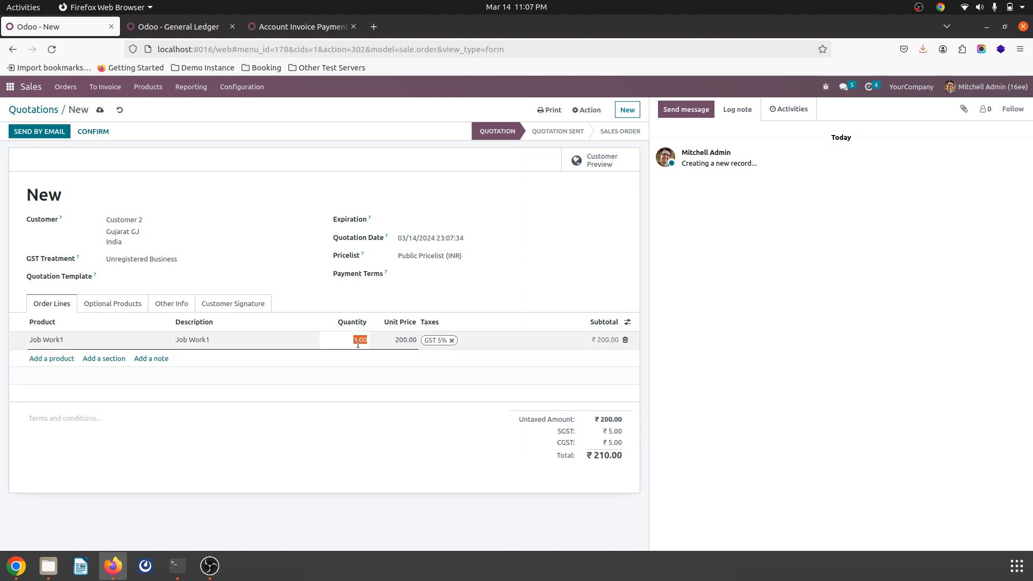
text(400)
key(Tab)
click(100, 109)
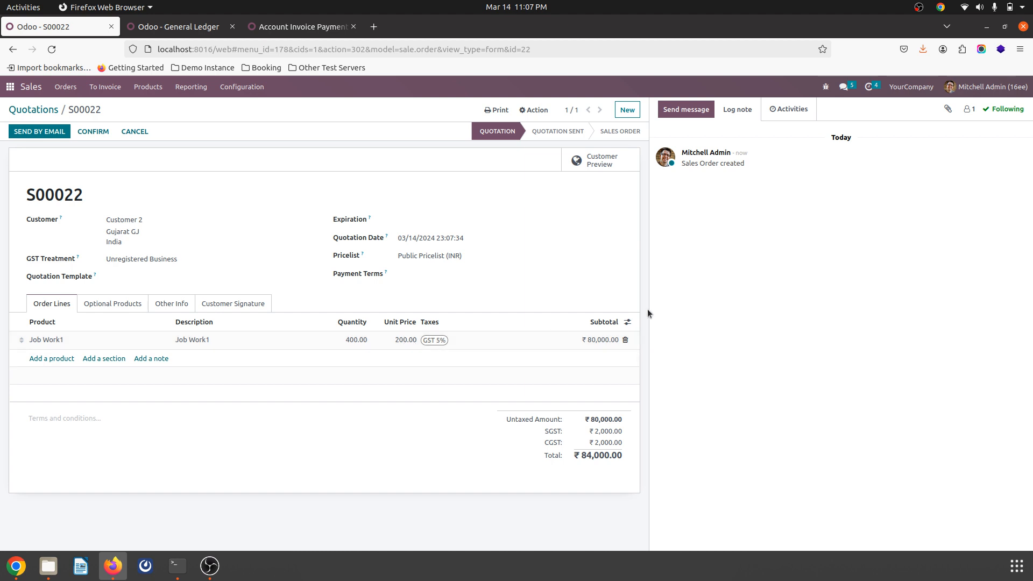
Step: Set the Job Work1 line's quantity to 1000 and save the quotation
click(360, 340)
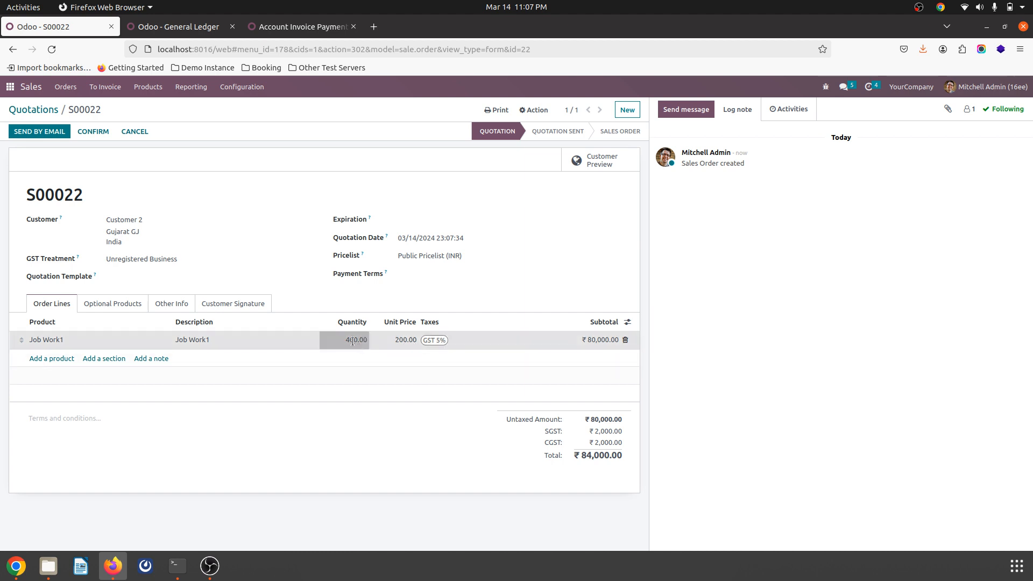
click(530, 298)
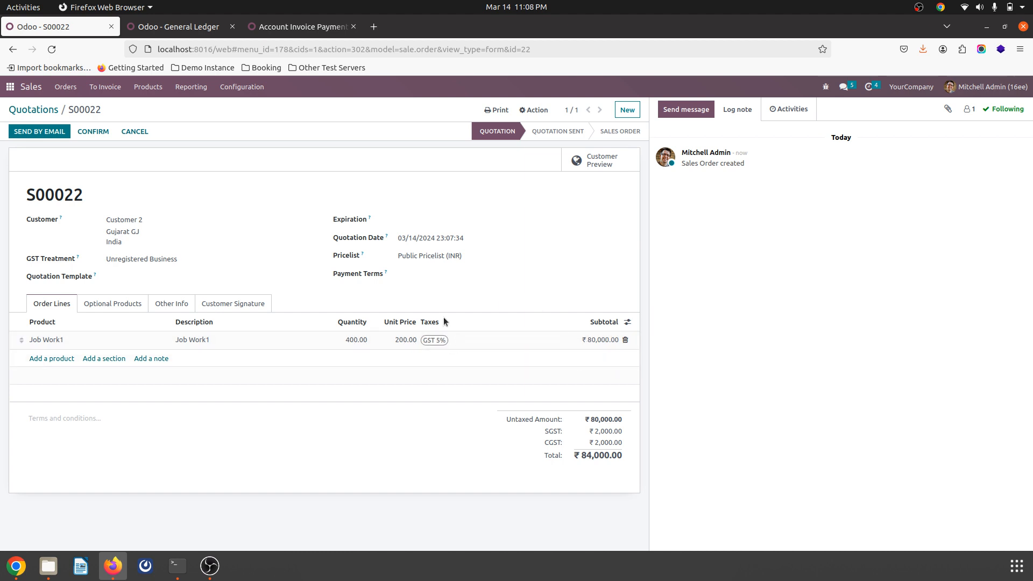
click(360, 343)
text(1000)
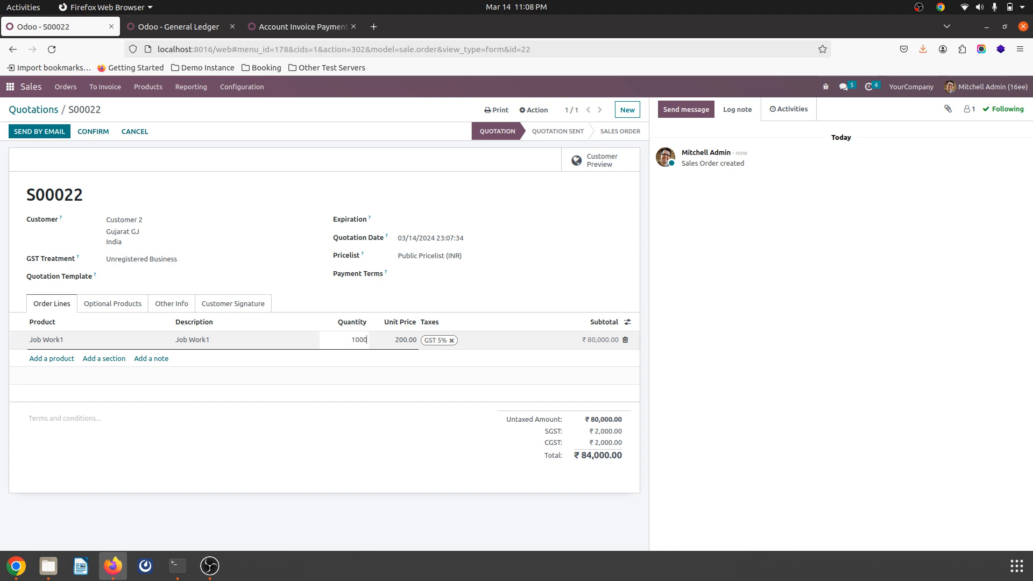
key(Tab)
click(529, 305)
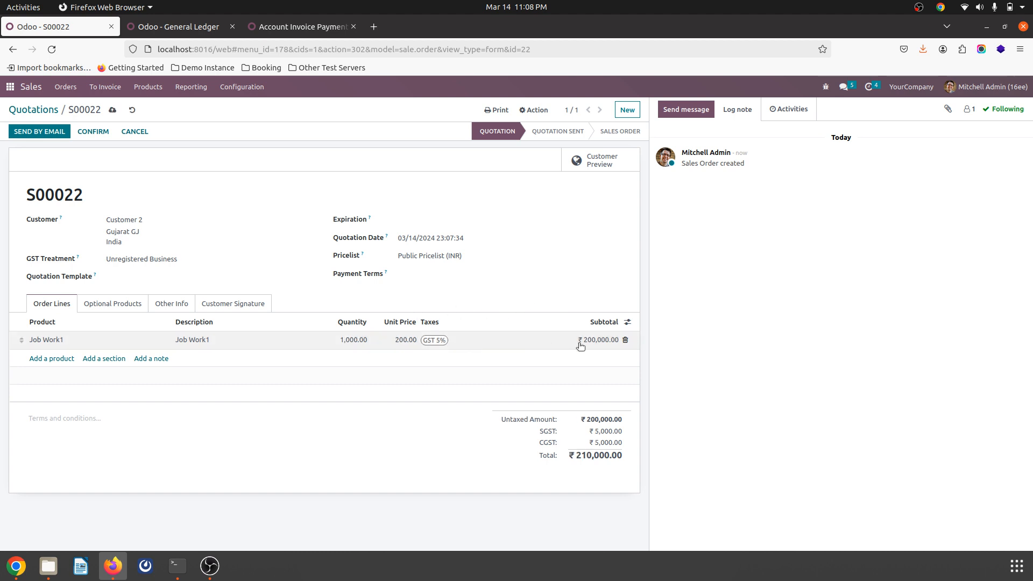
click(112, 110)
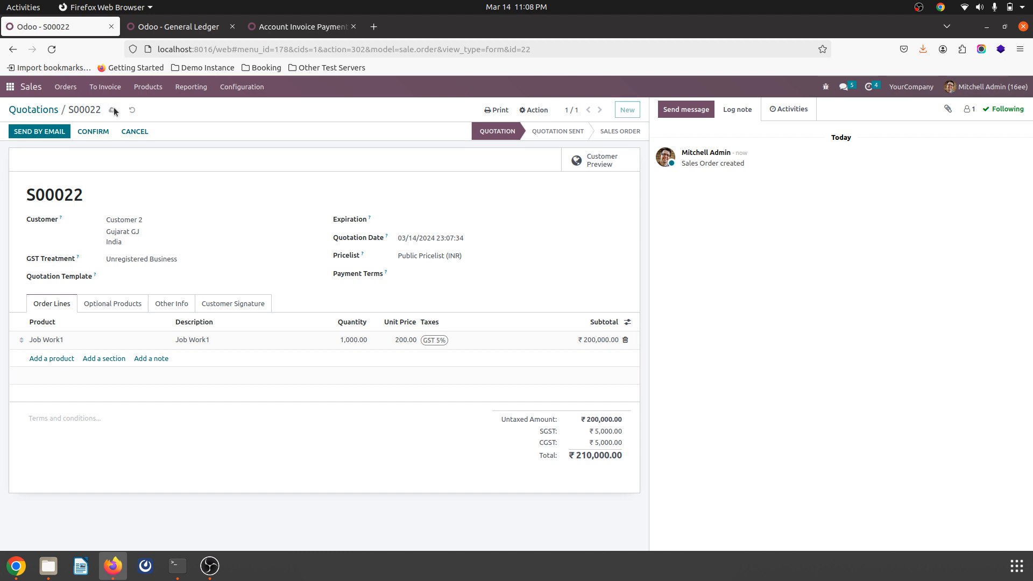
Step: Check the quotation's optional products and confirm the quotation as a sales order
click(120, 303)
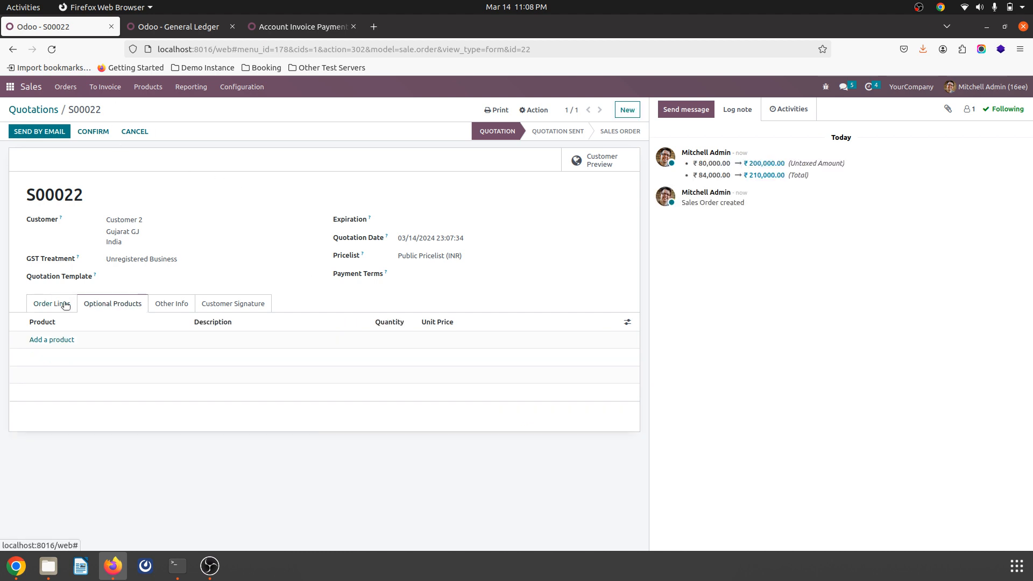
click(67, 305)
click(94, 132)
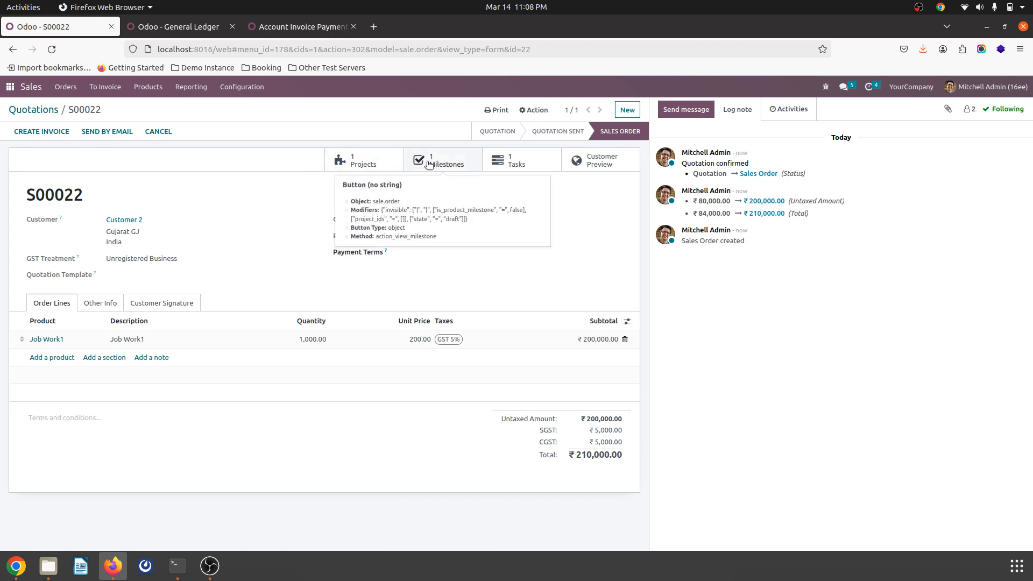
Step: Review the settings of the sales order's Construction project and open the project's updates overview
click(357, 164)
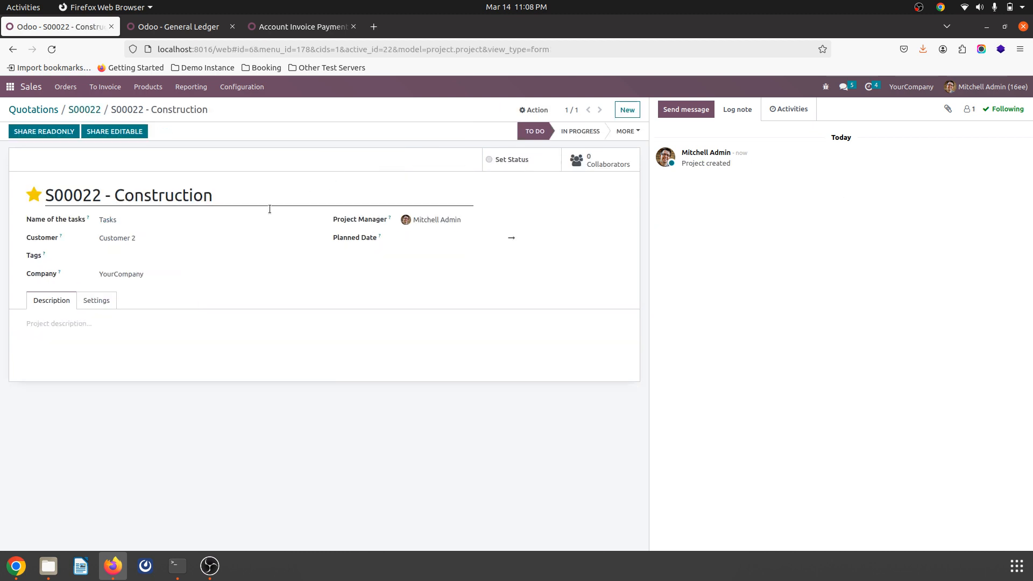
click(100, 303)
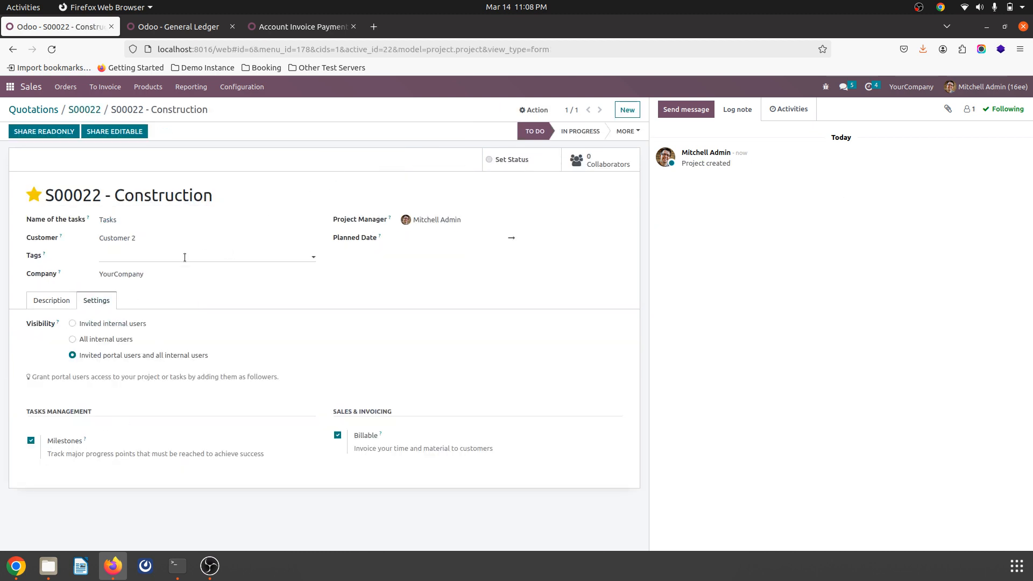
click(509, 161)
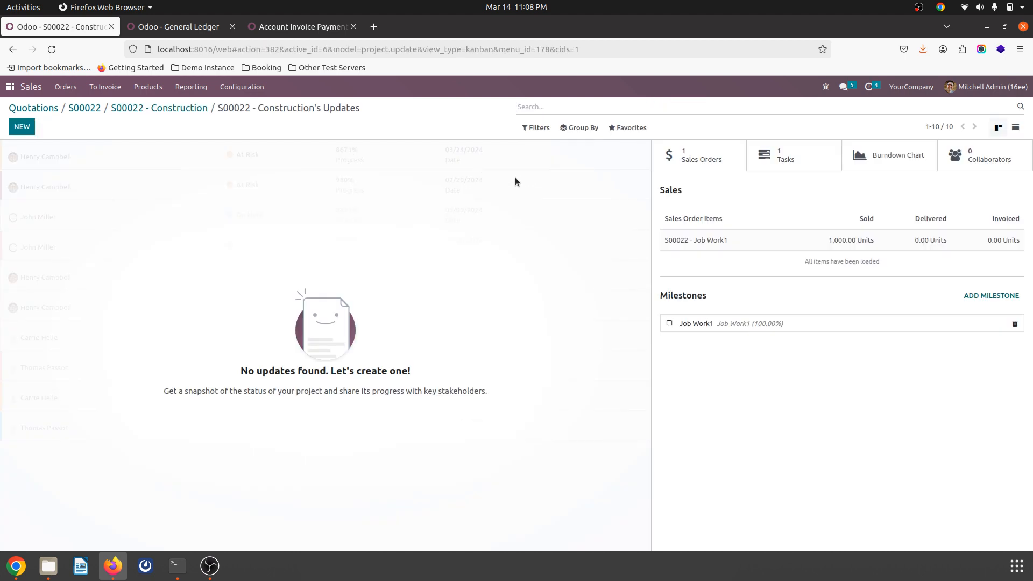
Step: Rename the existing Job Work1 milestone as "M1 - Job Work1", set its quantity to 25%, and save it
click(751, 325)
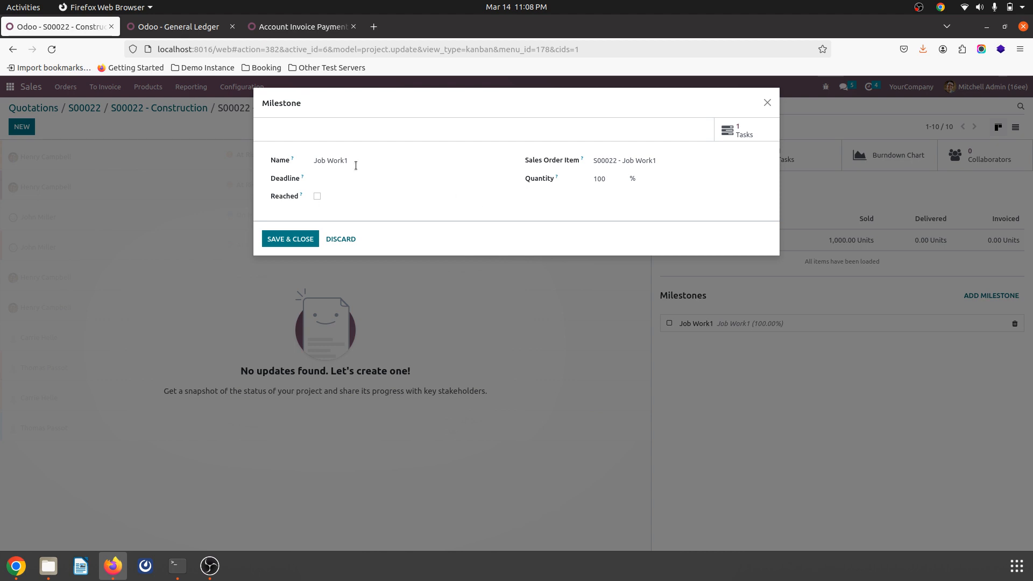
key(Home)
text(M1 -)
key(ctrl+a)
key(ctrl+c)
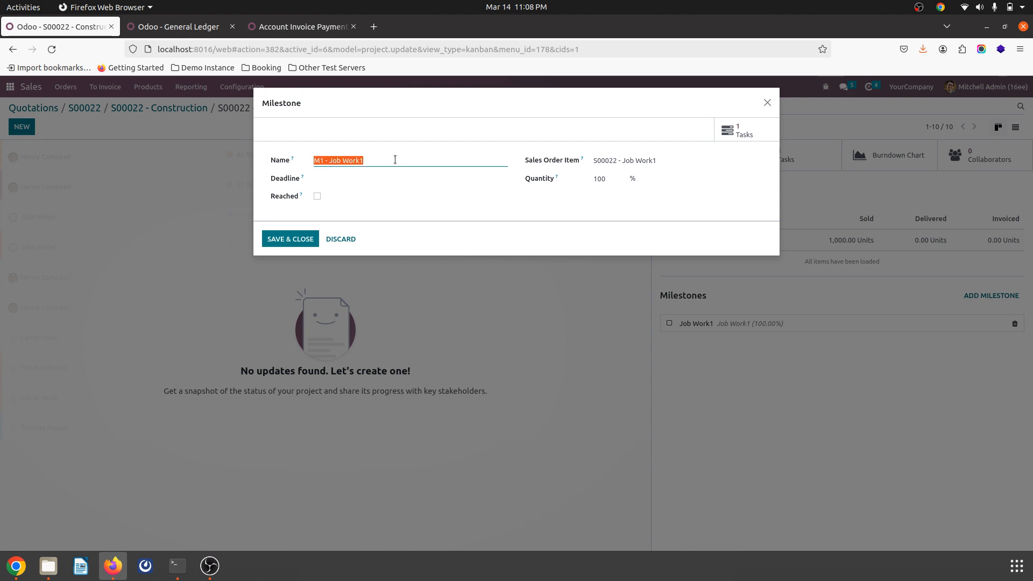
click(613, 181)
text(25)
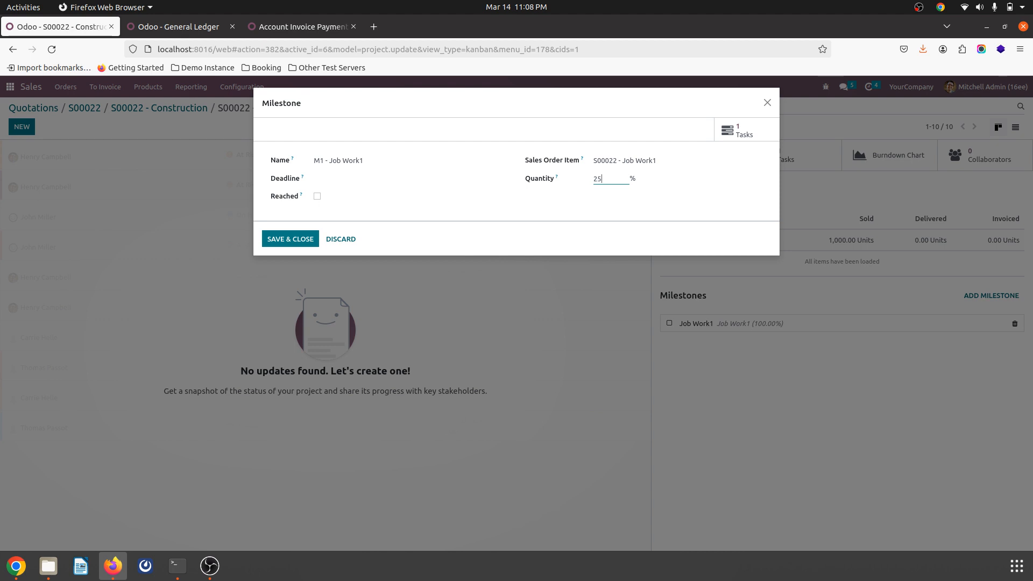
click(545, 208)
click(300, 240)
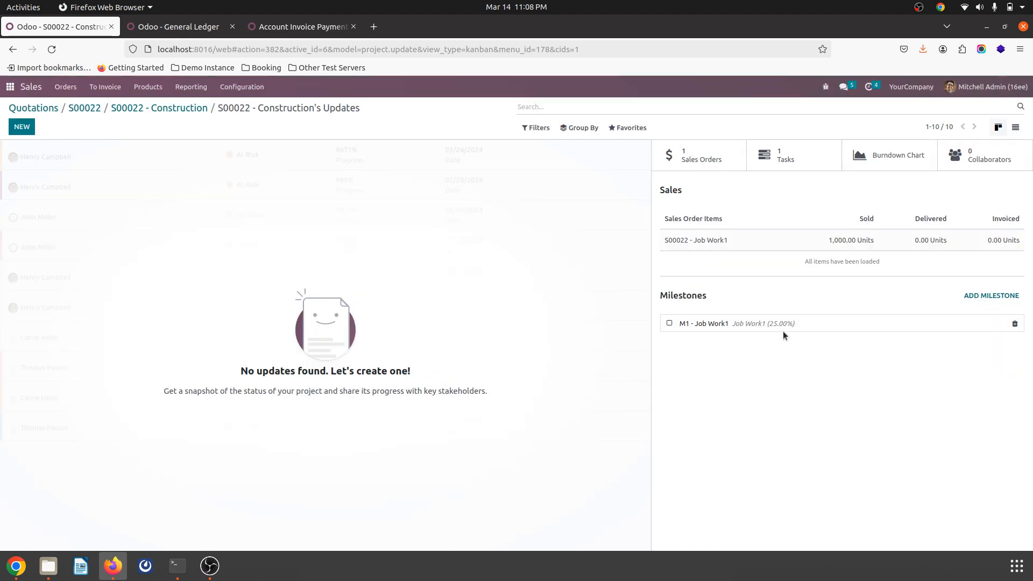
Step: Add a milestone named "M2 - Job Work1", linked to the order's Job Work1 item, with a quantity of 25%
click(987, 295)
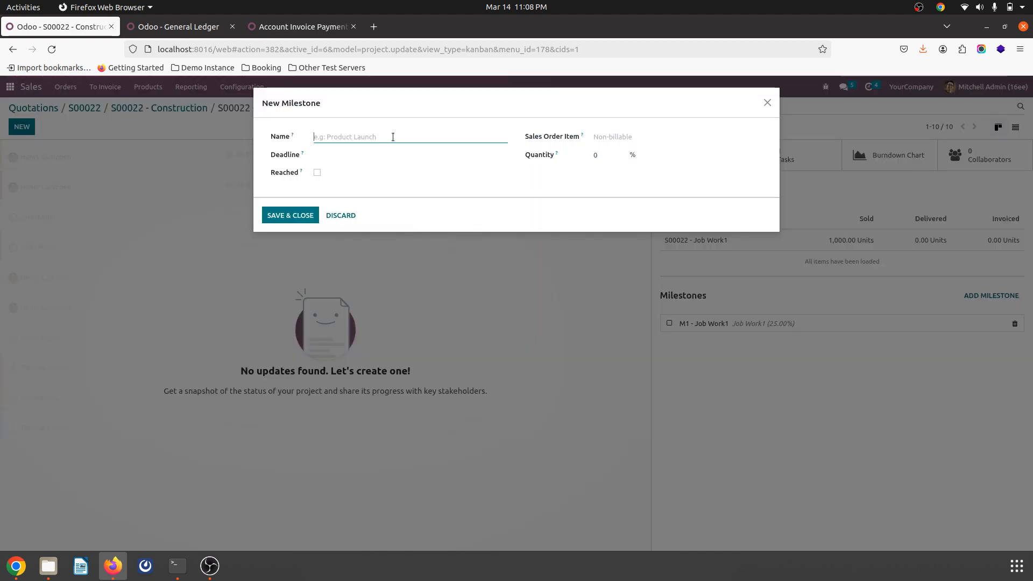
key(ctrl+v)
key(BackSpace)
text(2)
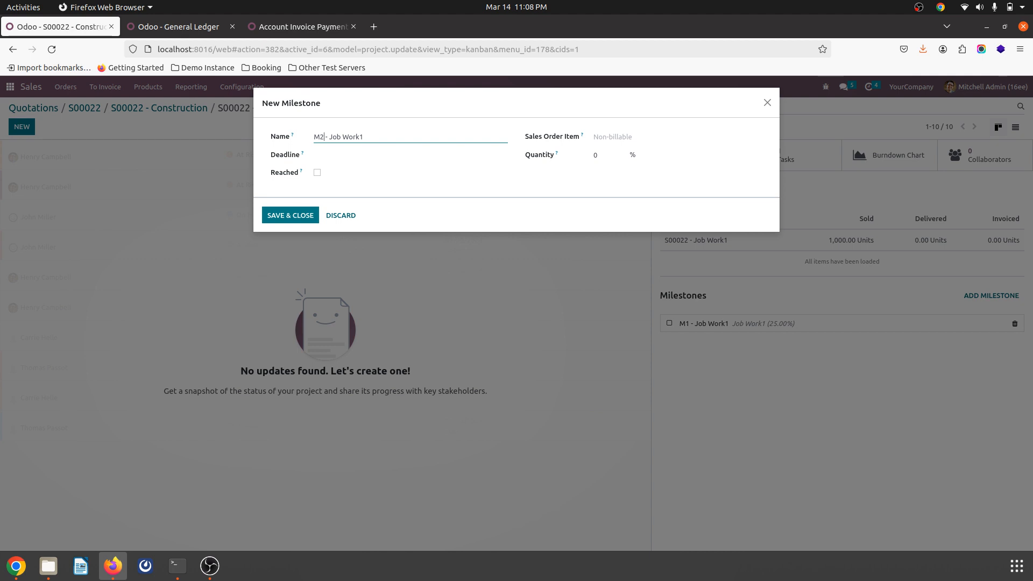
click(664, 138)
click(636, 154)
click(611, 155)
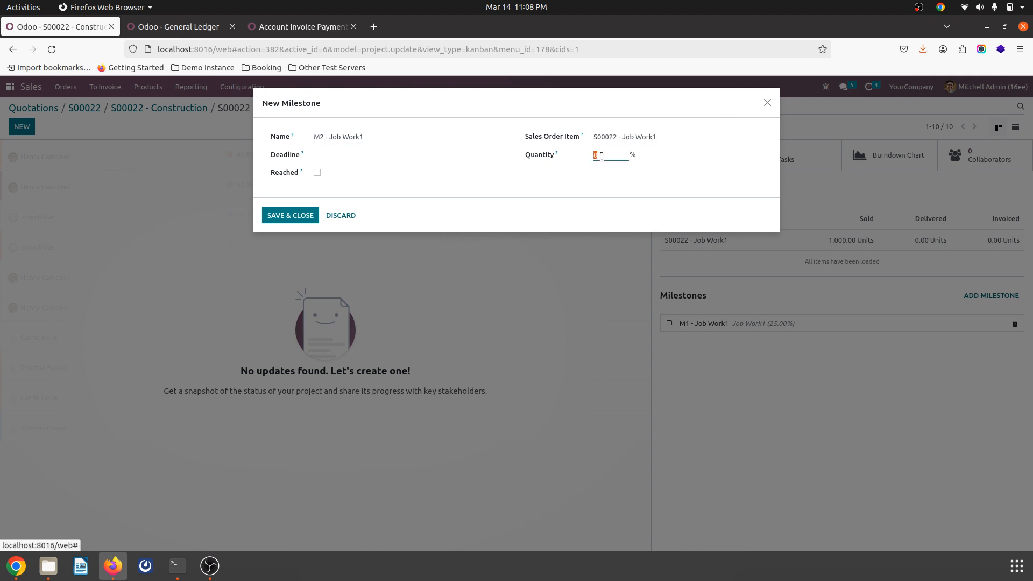
text(25)
click(301, 215)
Step: Add a milestone named "M3 - Job Work1" with a quantity of 25%, linked to the order's Job Work1 item
click(979, 295)
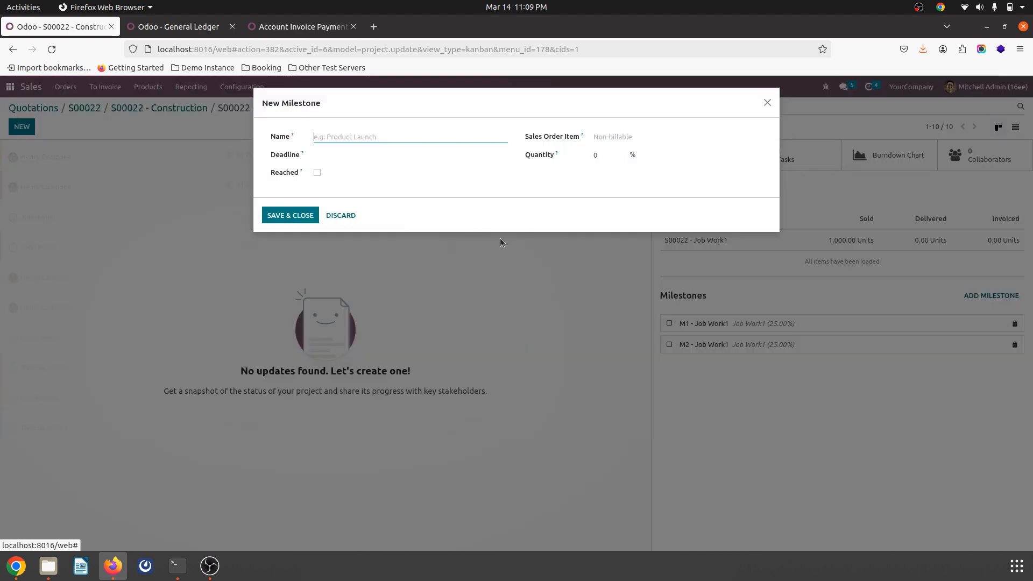
key(ctrl+v)
key(Delete)
text(3)
click(596, 155)
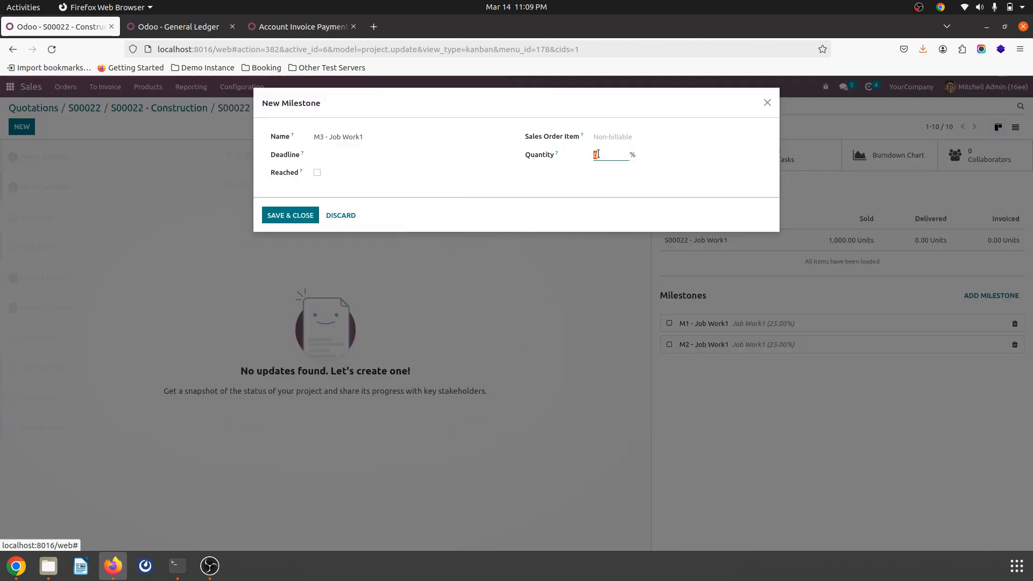
text(25)
click(632, 133)
click(635, 155)
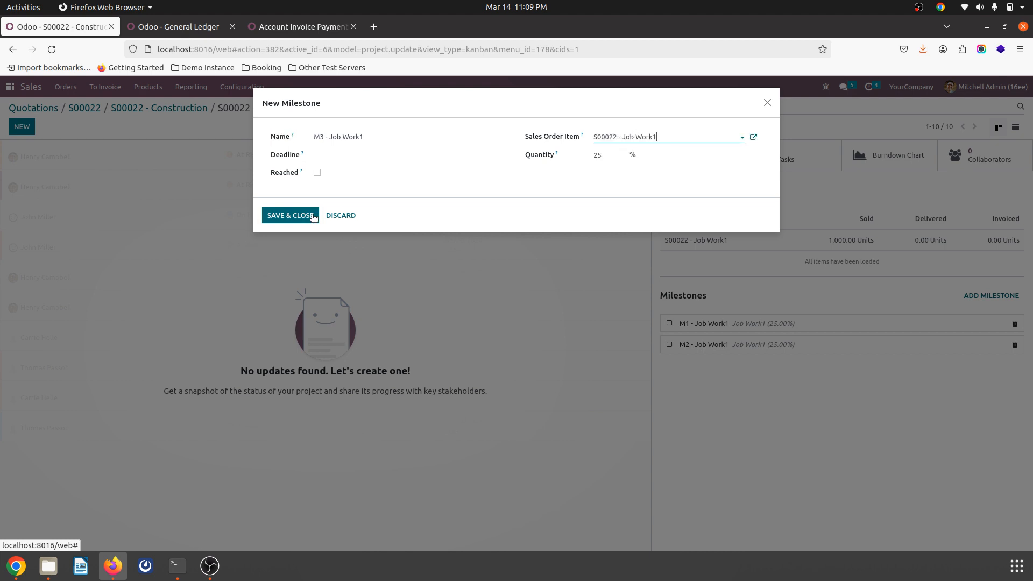
click(283, 215)
Step: Add a milestone named "M4 - Job Work1" for the Job Work1 order item, with a quantity of 25%
click(968, 296)
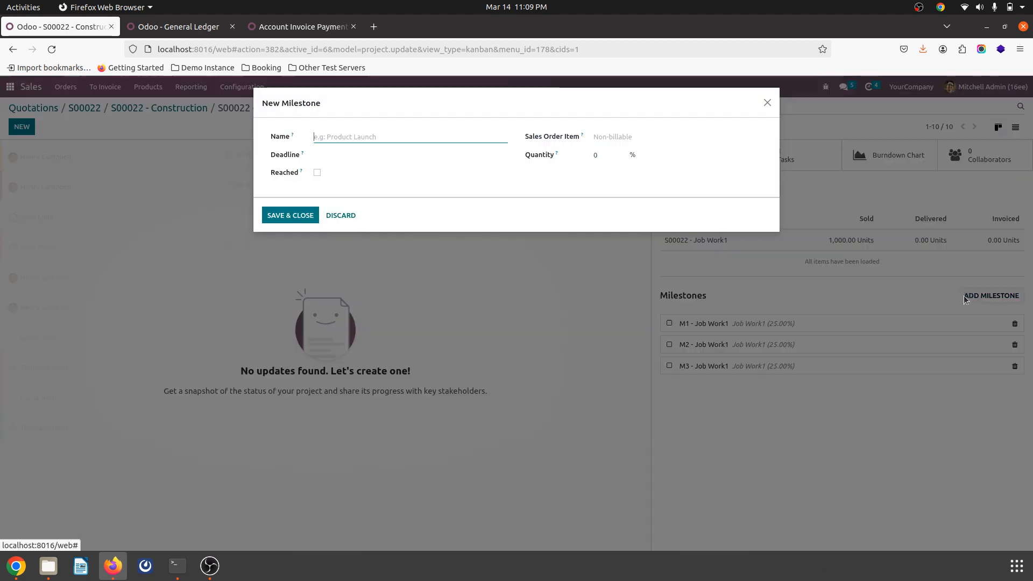
key(ctrl+v)
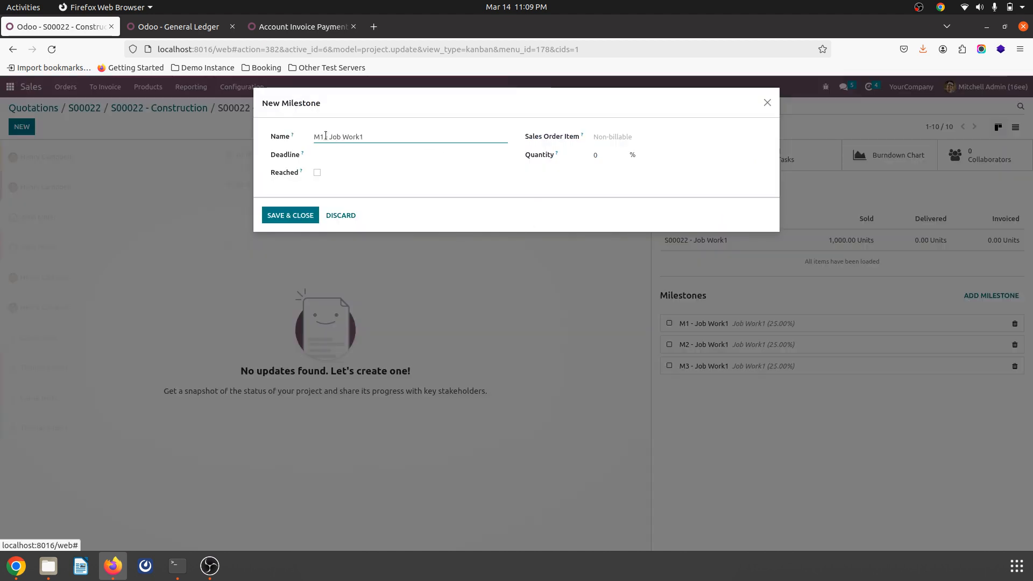
key(BackSpace)
text(4)
click(667, 136)
click(656, 154)
click(608, 154)
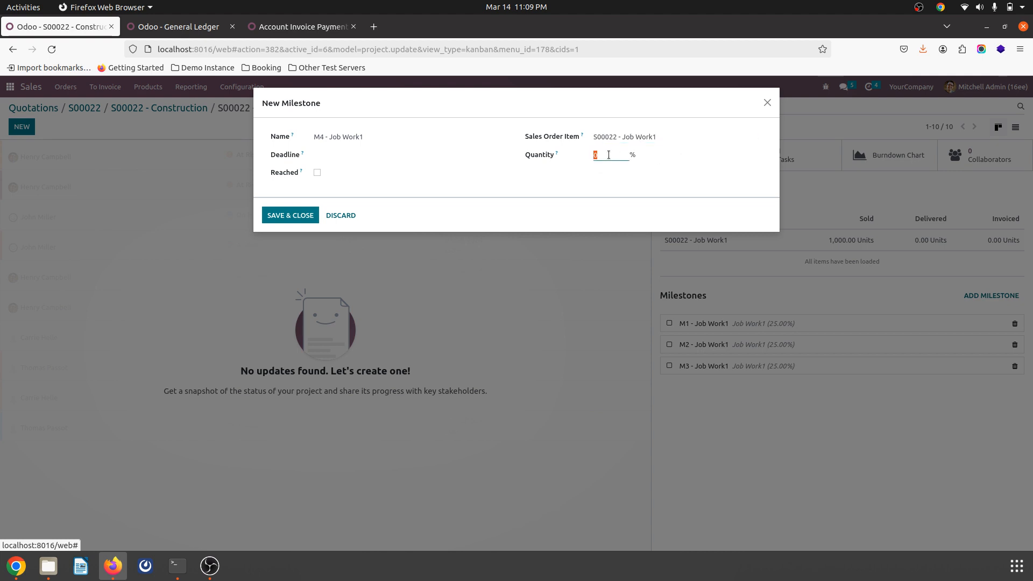
text(25)
click(290, 215)
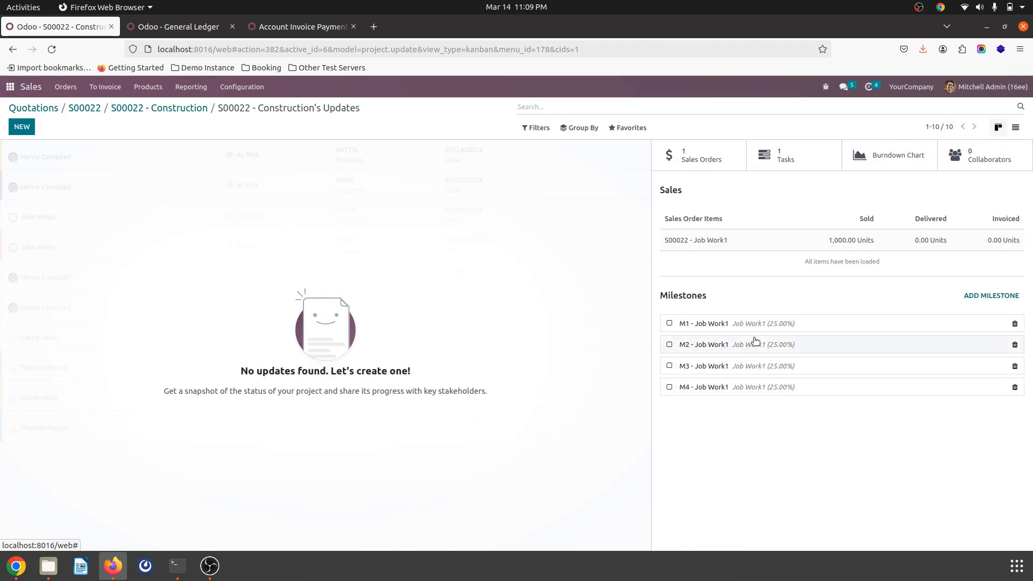
Step: Return to the sales order and create a percentage down payment invoice of 20%, opening the draft invoice
click(183, 110)
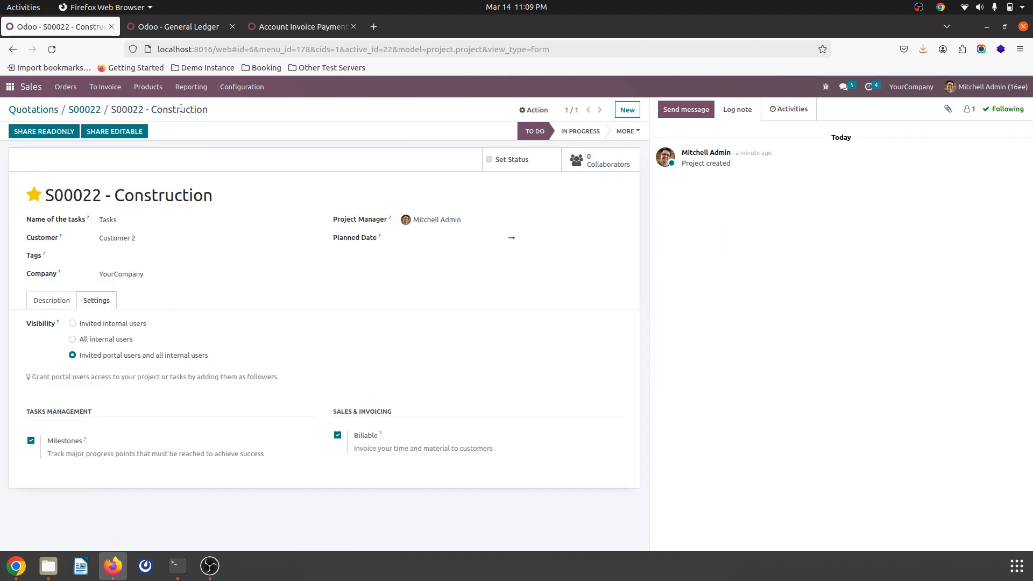
click(84, 109)
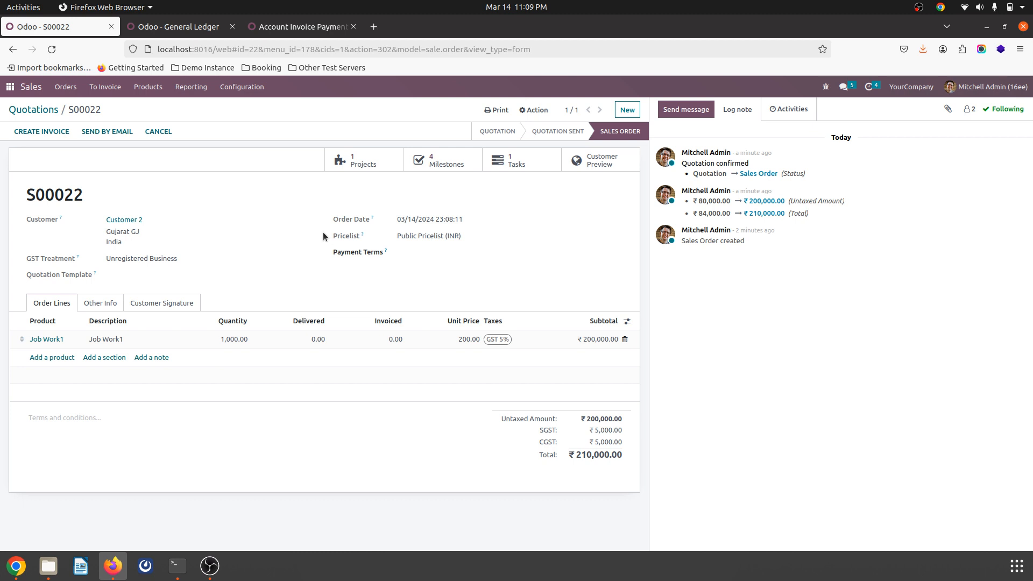
click(49, 132)
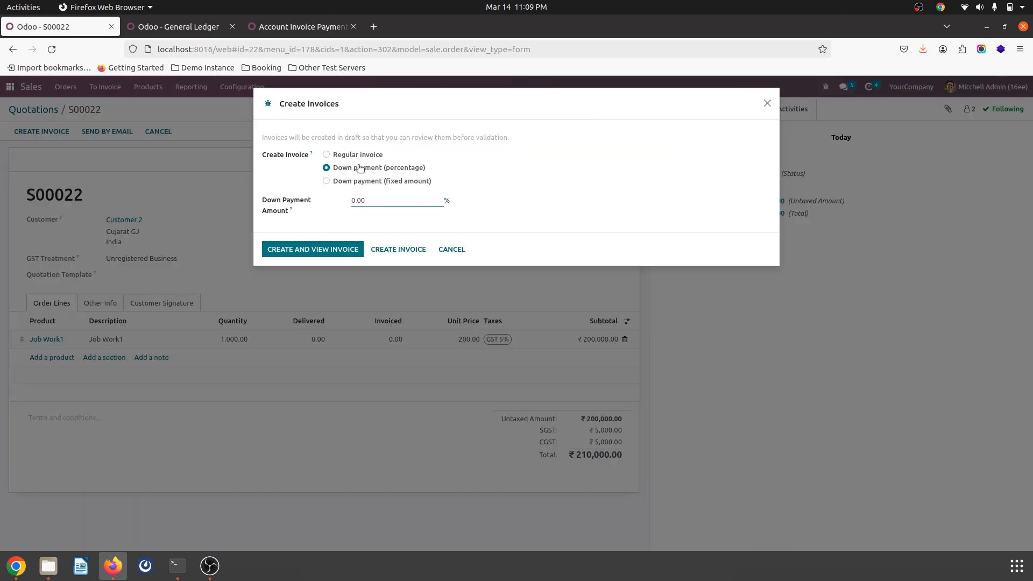
click(373, 201)
text(20)
click(340, 251)
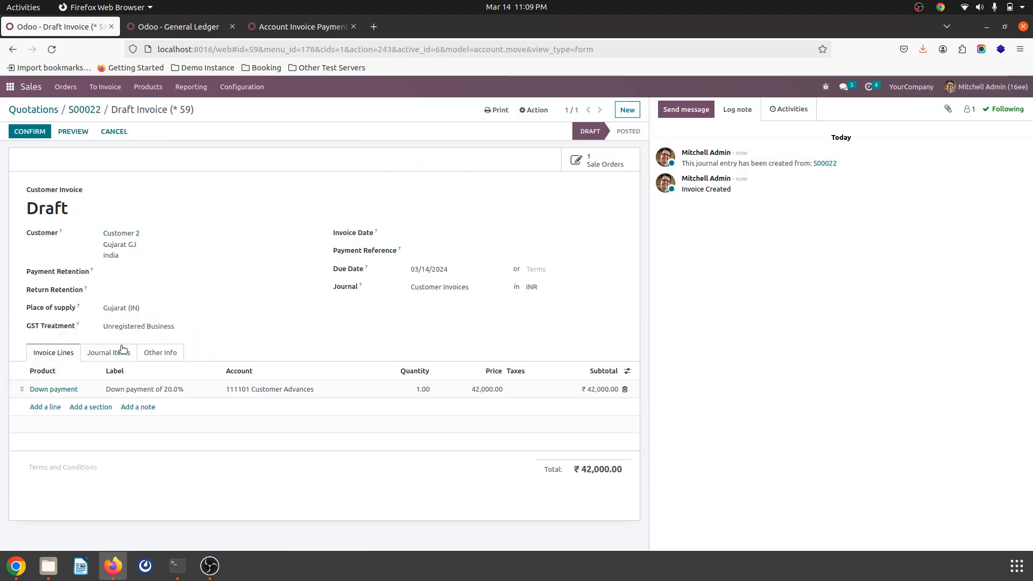
Step: Inspect the Customer Advances account used on the down payment line and the draft invoice's journal items
click(273, 389)
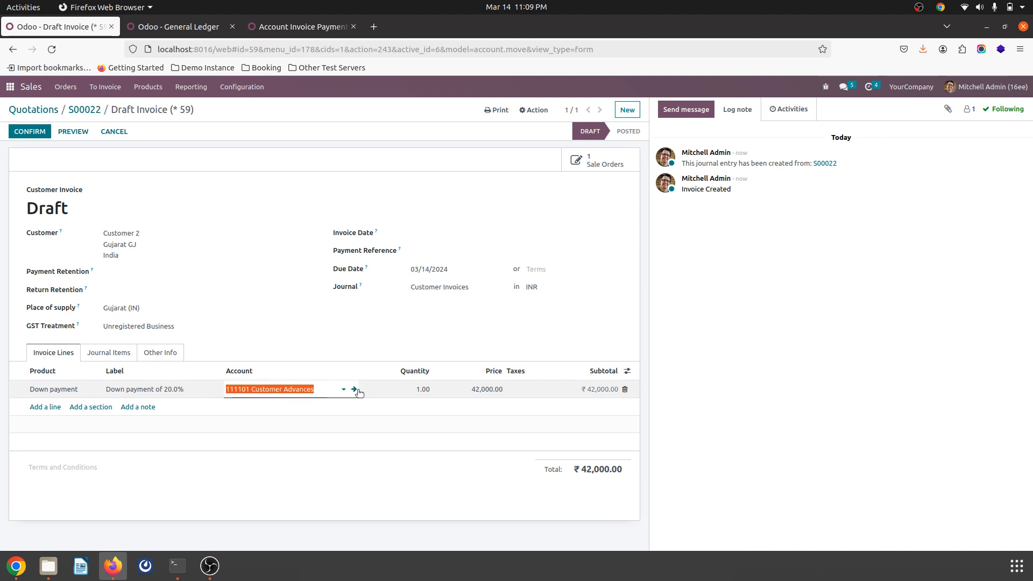
click(355, 391)
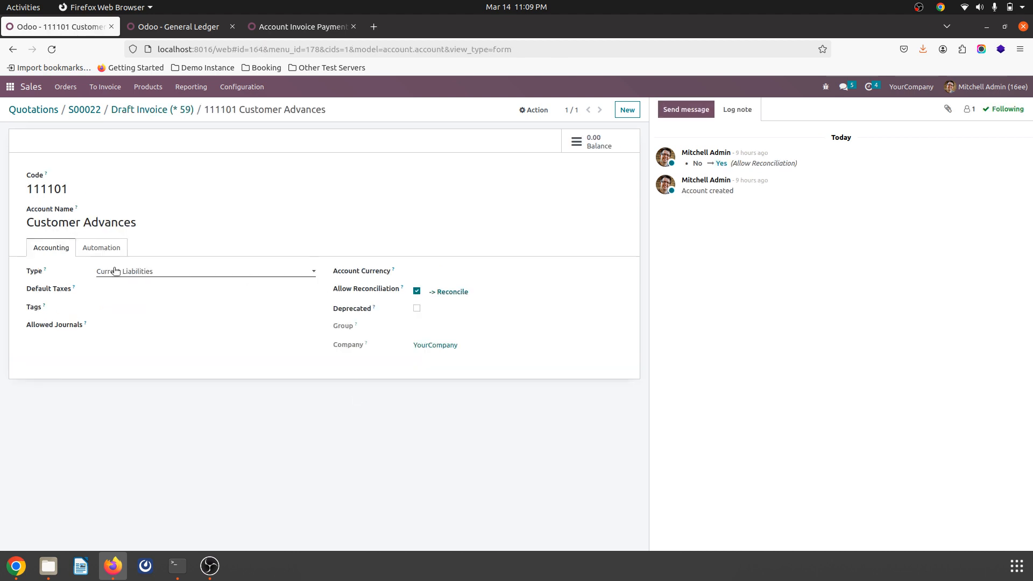
click(173, 110)
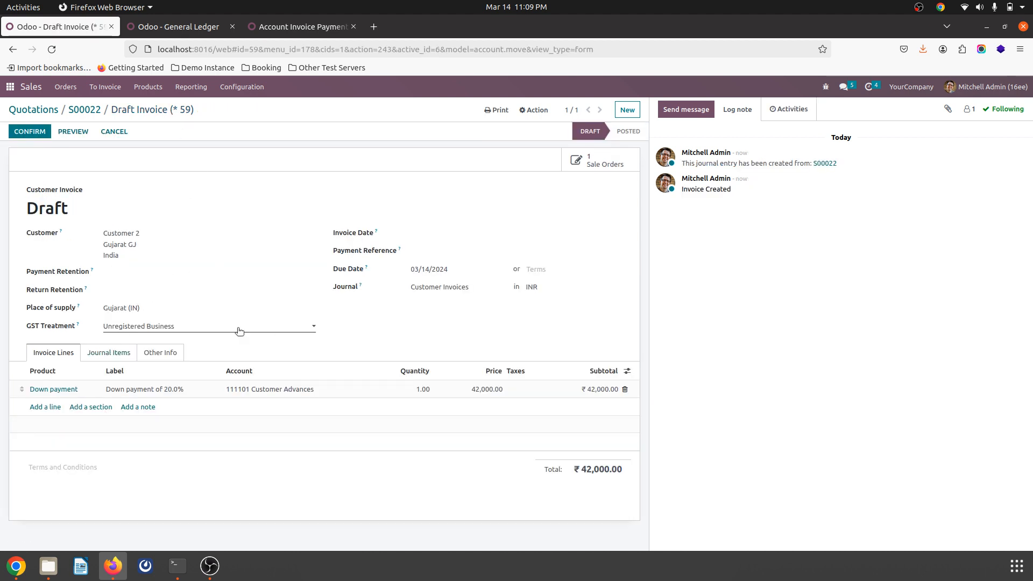
click(127, 353)
click(54, 357)
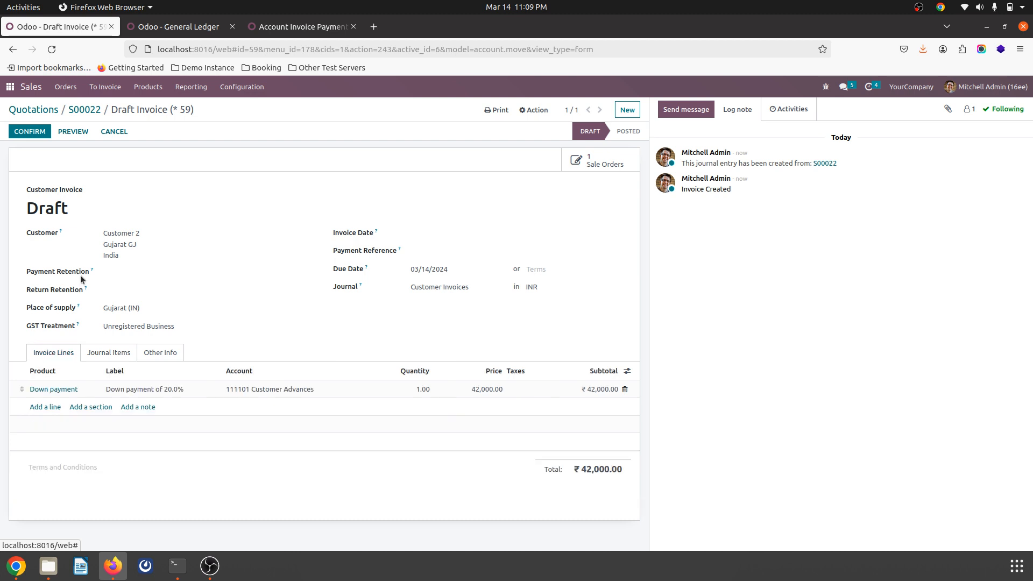
Step: Confirm the down payment invoice and register its full payment of ₹42,000.00 through the Bank journal
click(32, 132)
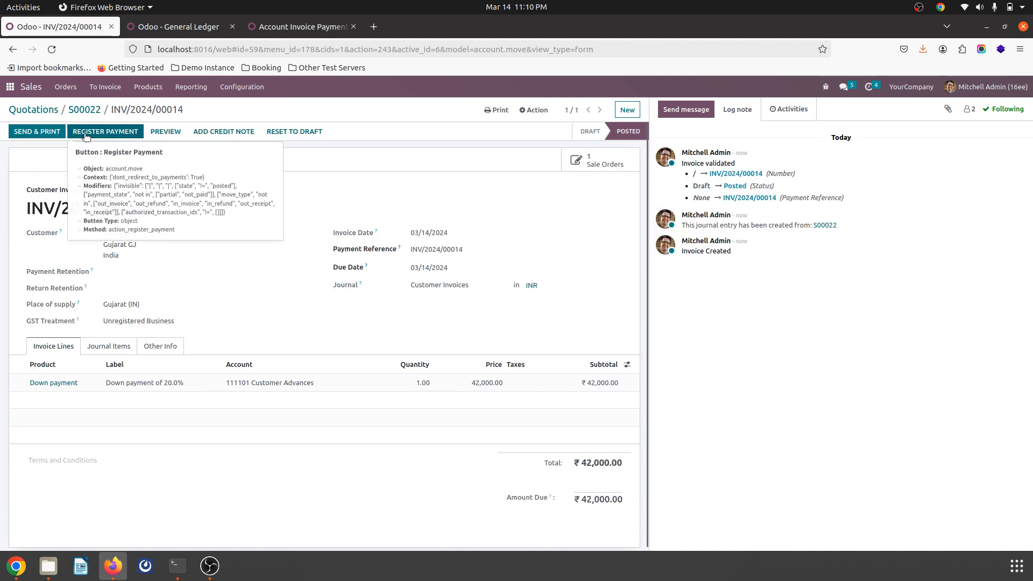
click(85, 135)
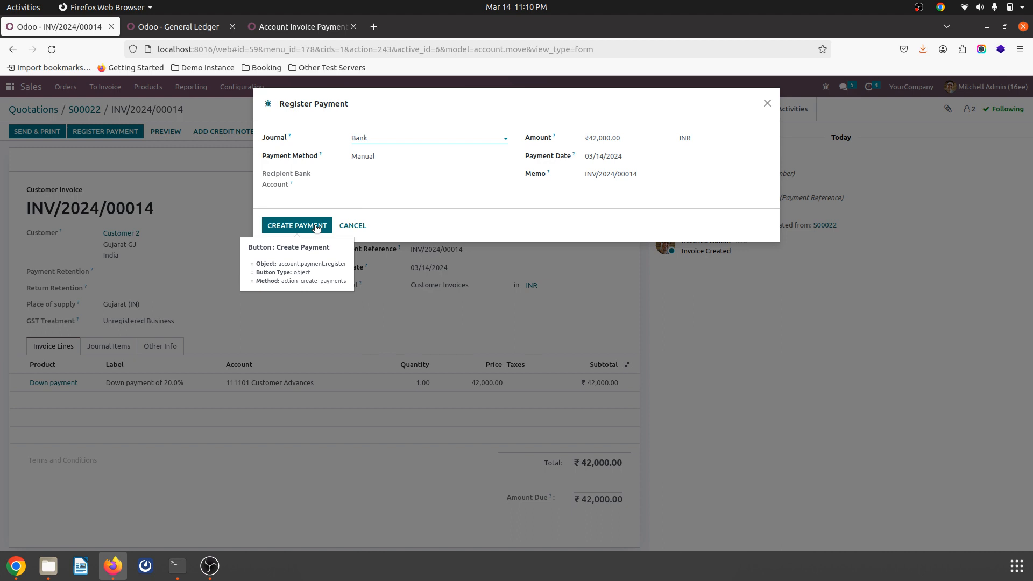
click(283, 236)
click(296, 225)
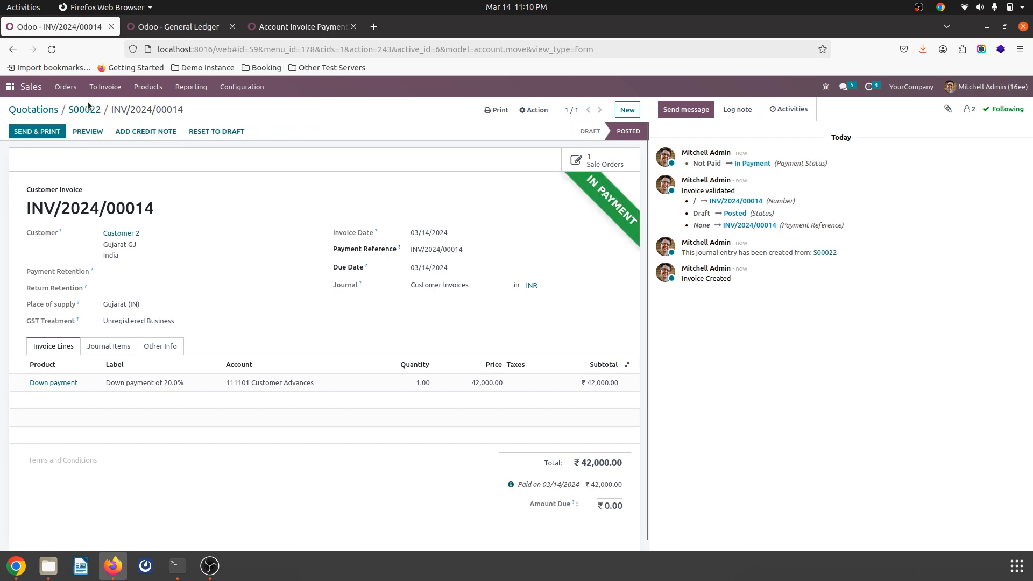
Step: Check the down payment on the sales order and review the refreshed General Ledger, including the Outstanding Receipts entries
click(88, 110)
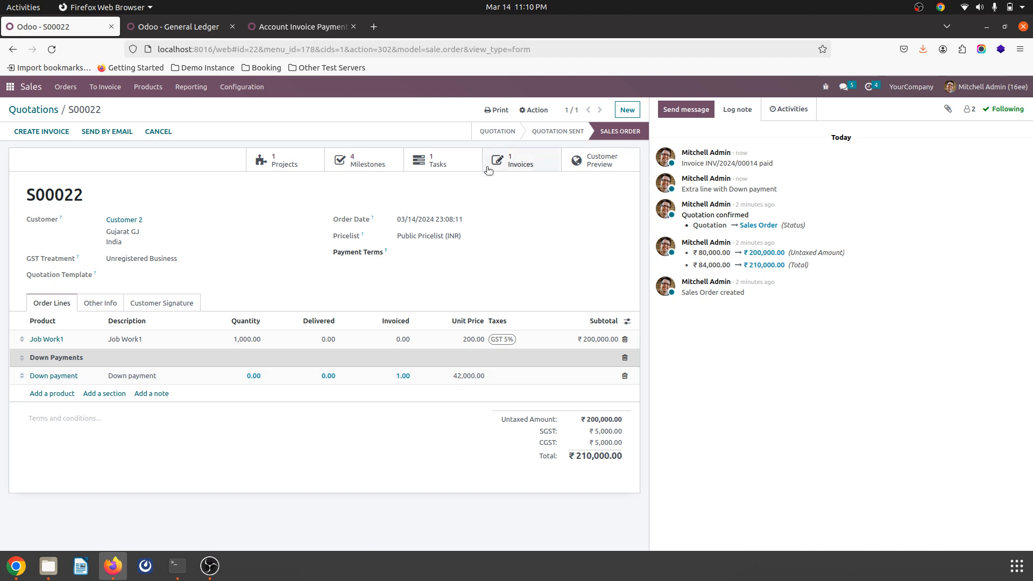
click(201, 27)
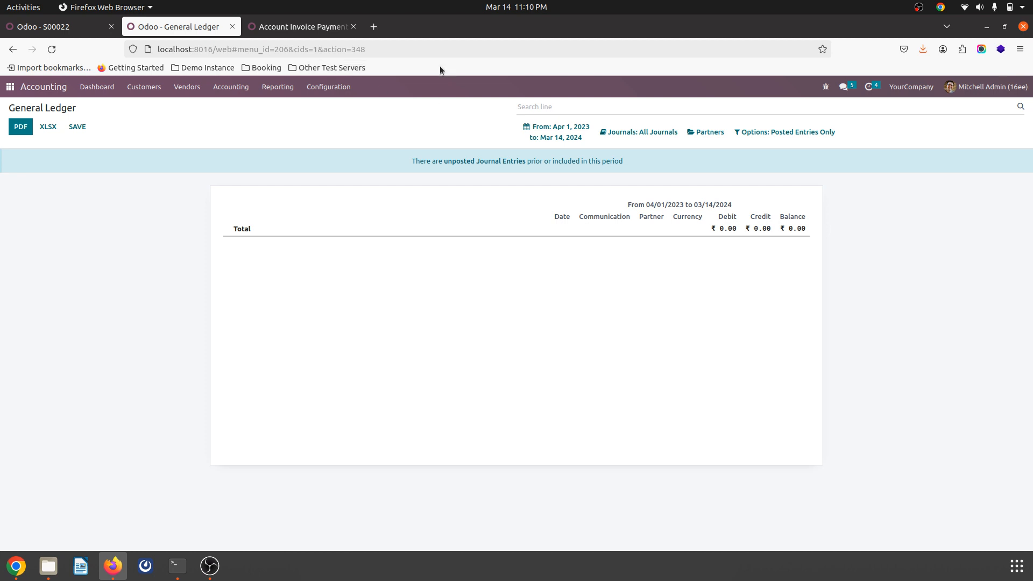
click(53, 48)
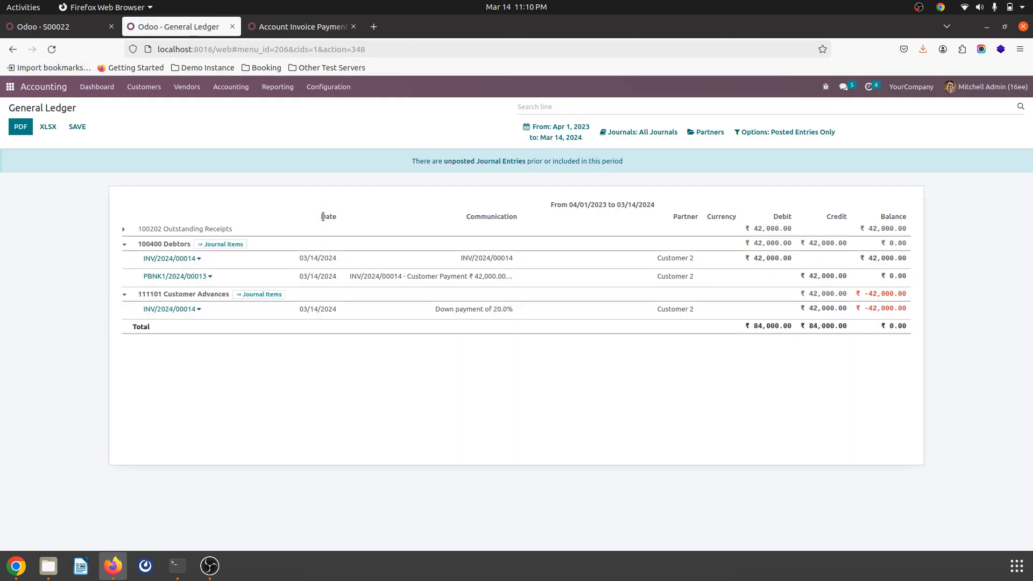
click(143, 230)
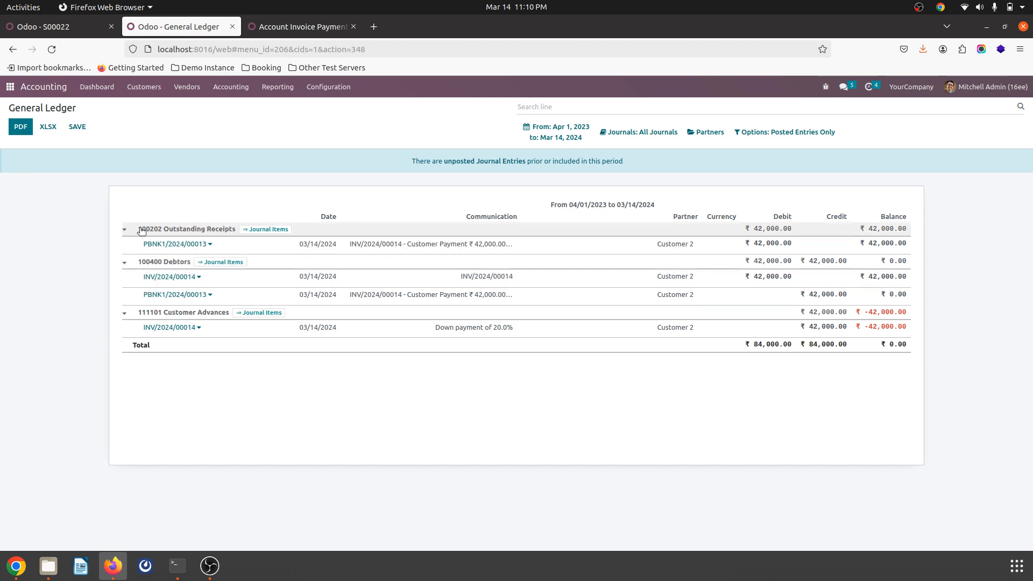
click(163, 230)
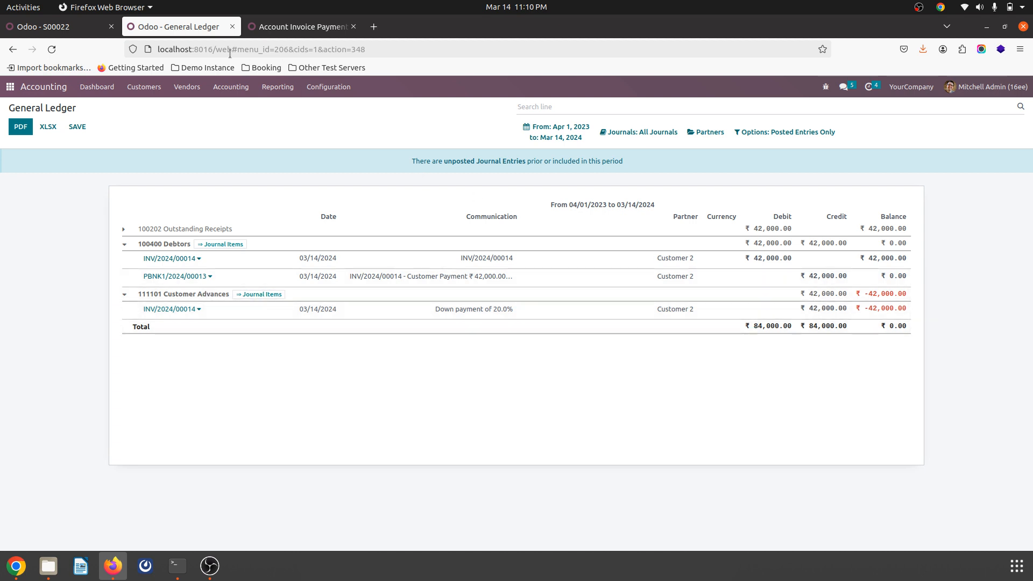
Step: Mark the sales order's "M1 - Job Work1" milestone as reached and return to the order
click(56, 30)
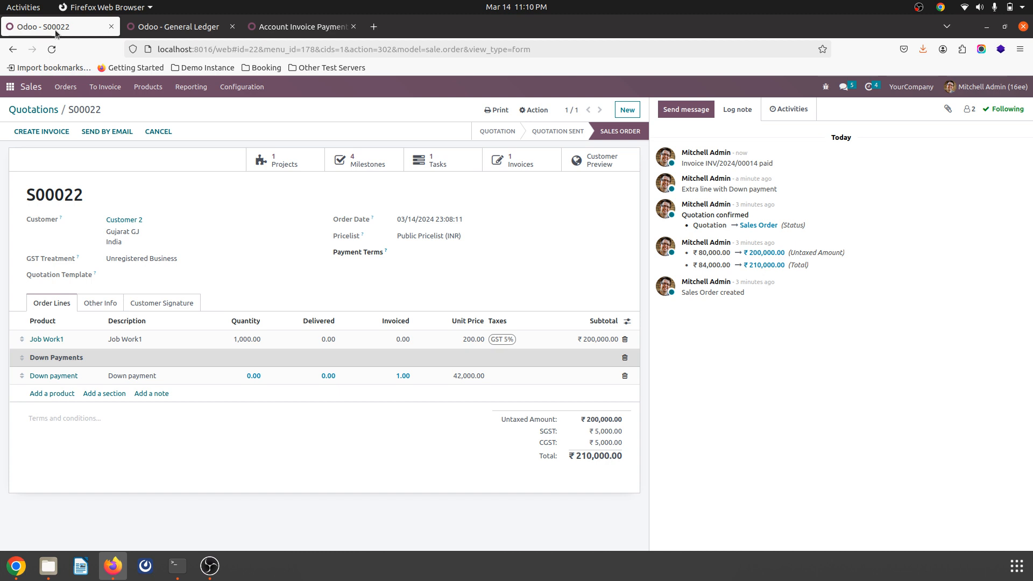
click(373, 161)
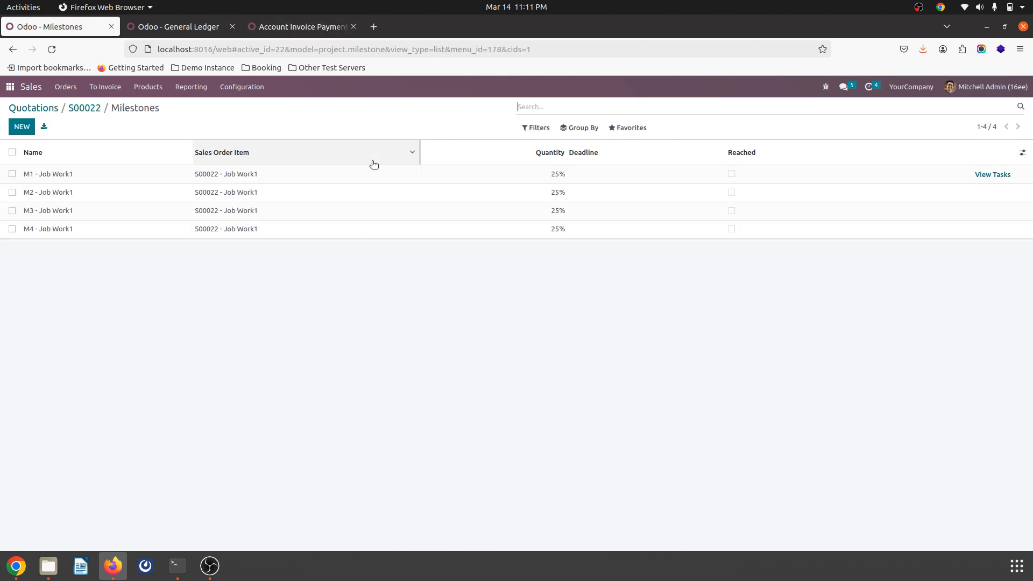
click(732, 175)
click(631, 325)
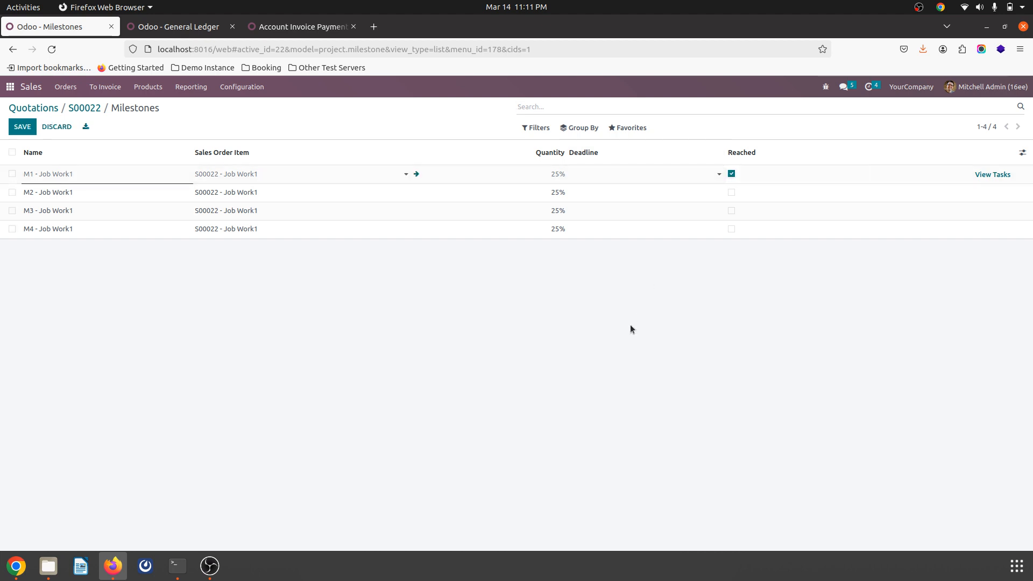
click(90, 113)
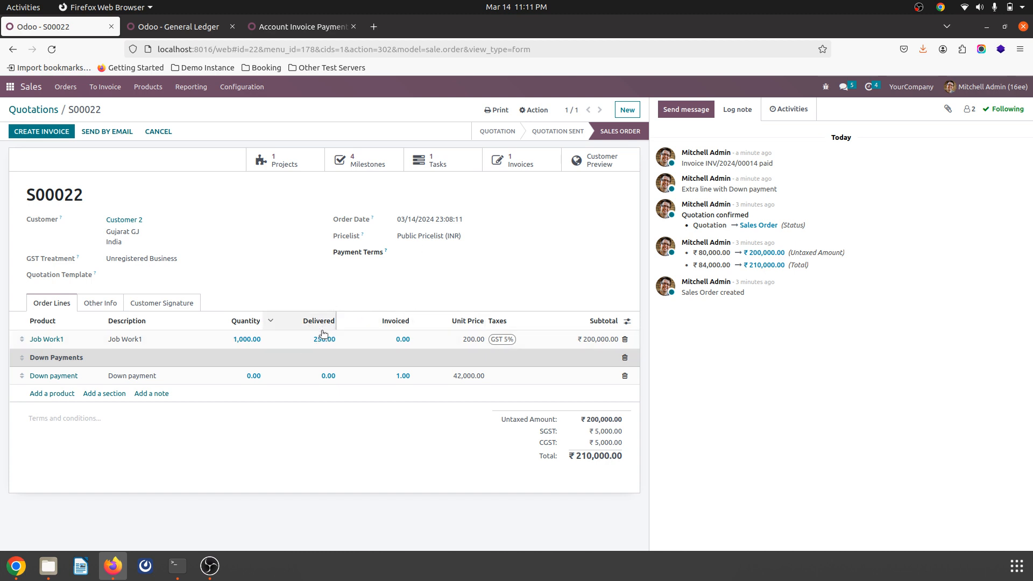
Step: Create a regular invoice from the sales order with down payments deducted and open the new draft invoice
click(45, 132)
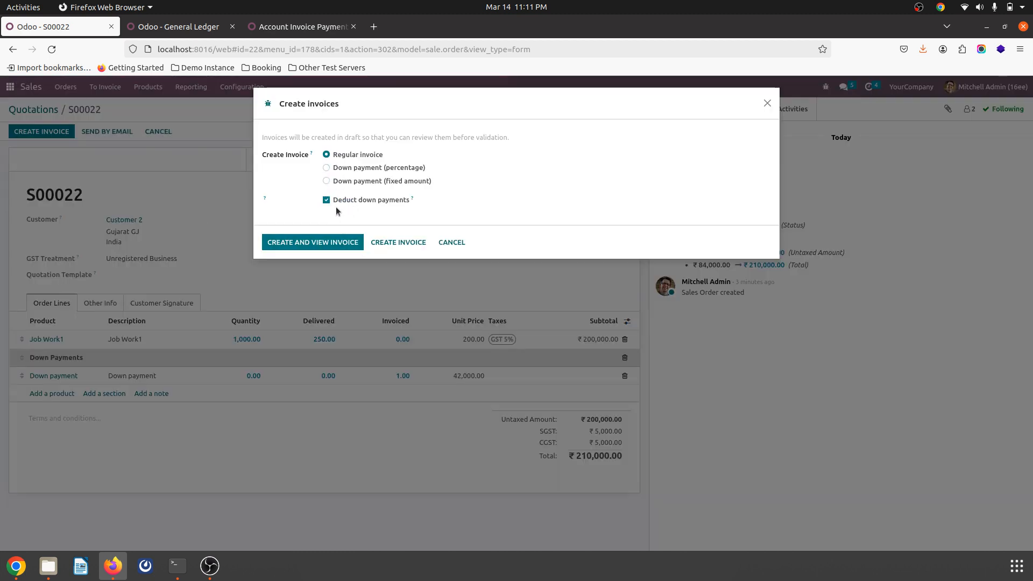
click(317, 246)
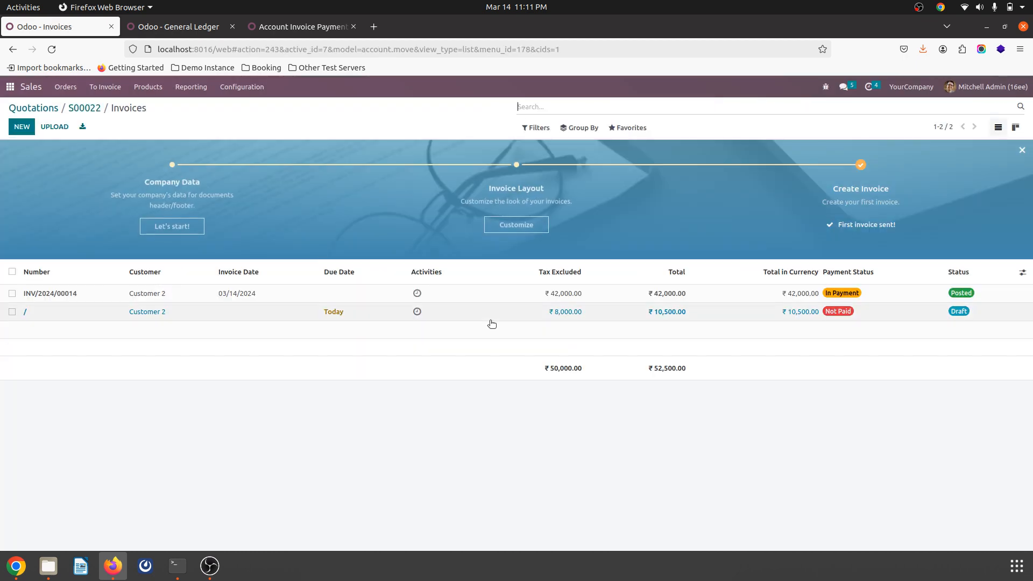
click(511, 314)
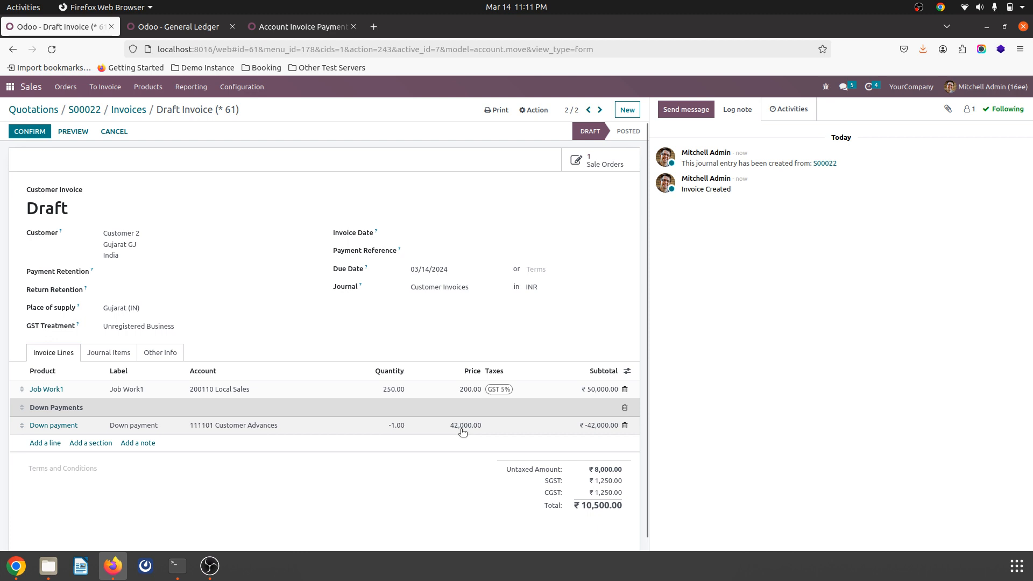
Step: Set the down payment line's quantity to -0.25 and check the draft invoice's journal items
click(397, 426)
click(402, 426)
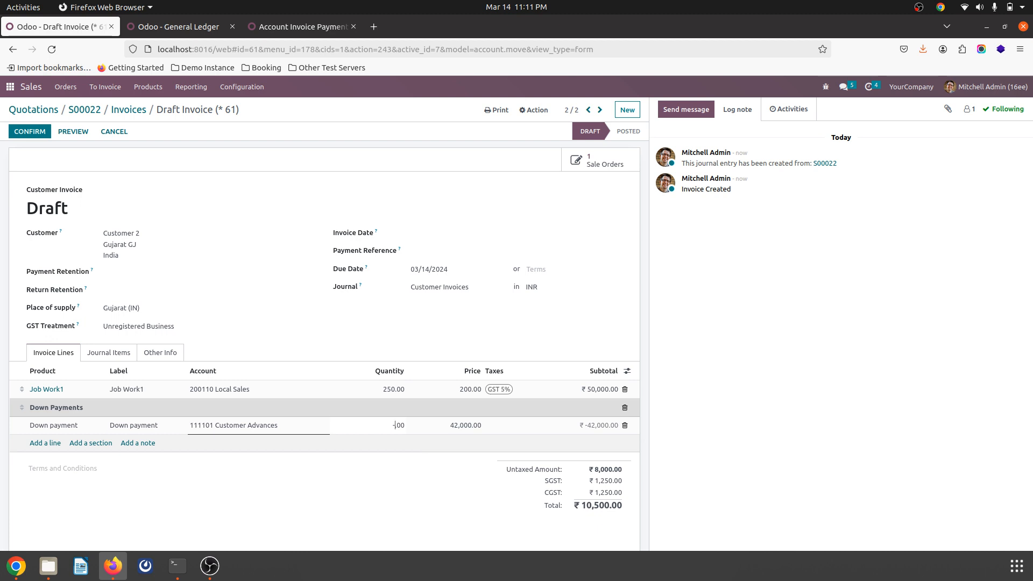
key(BackSpace)
key(BackSpace)
text(25)
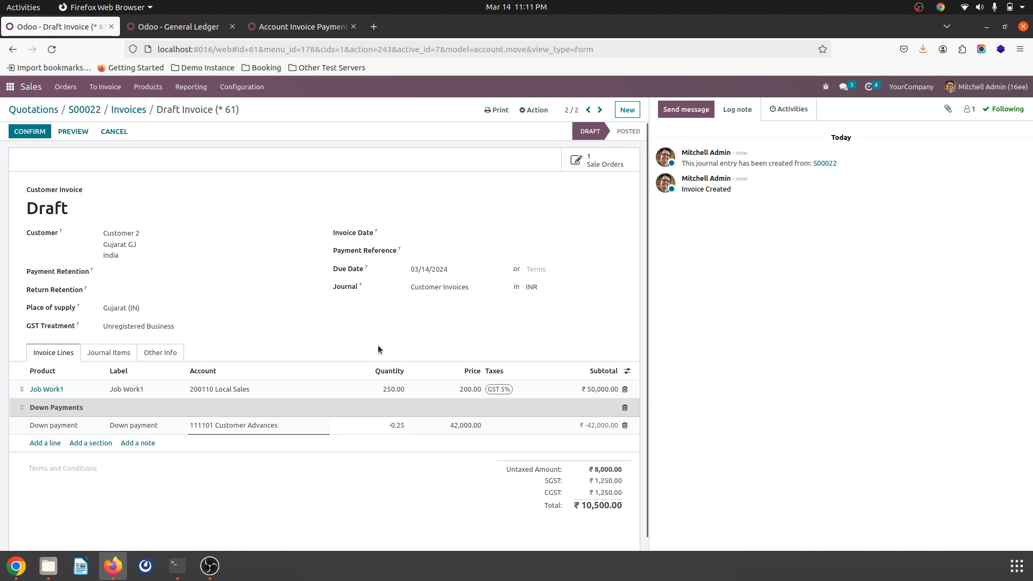
click(372, 327)
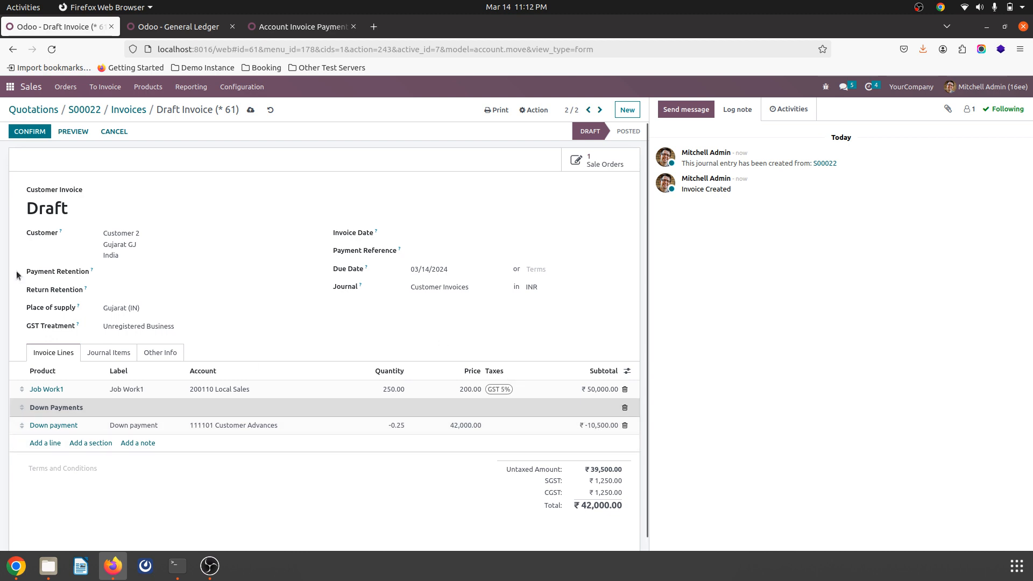
click(110, 353)
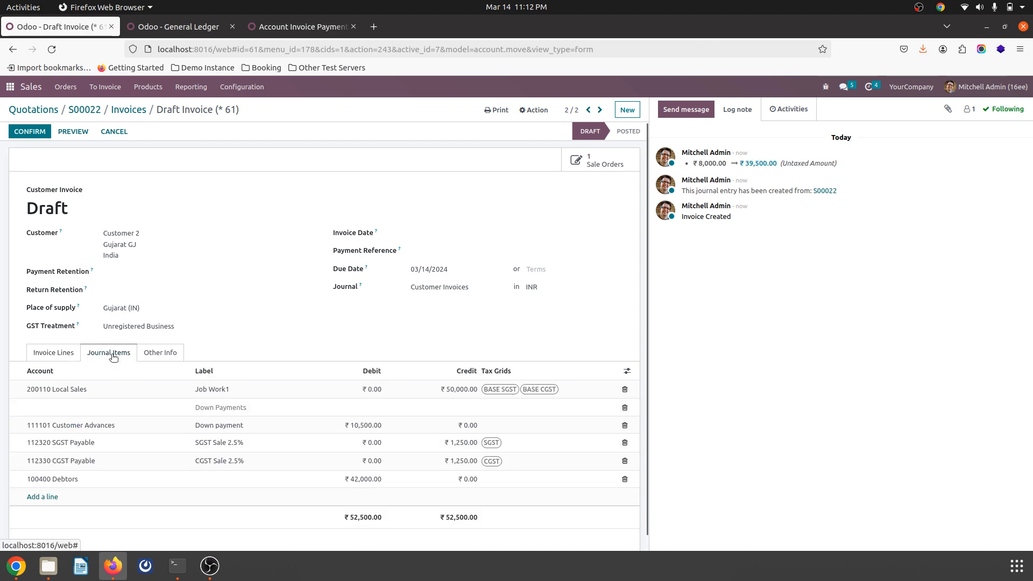
click(62, 351)
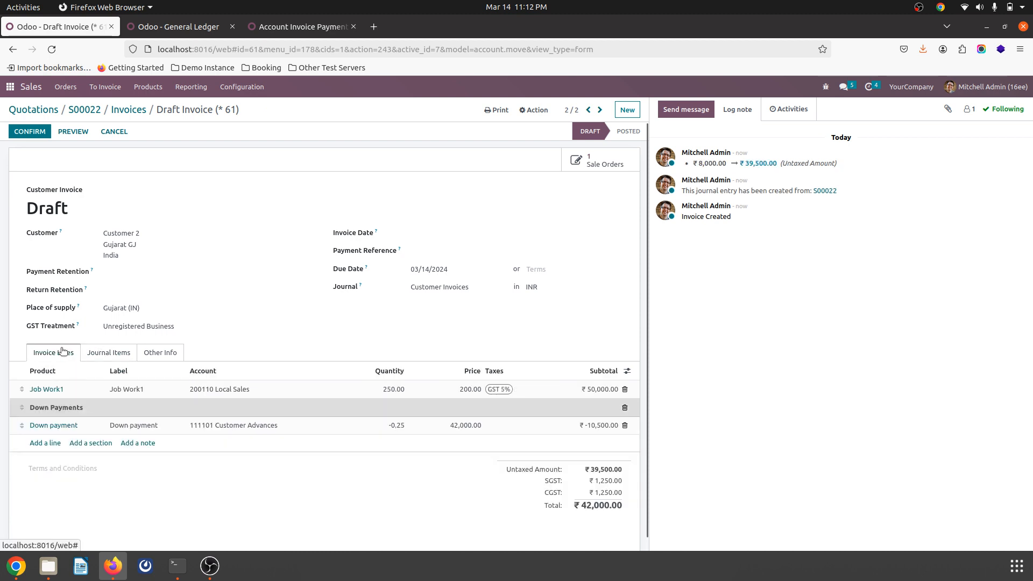
Step: Set the draft invoice's payment retention to 10 percent of the total and recheck its journal items
click(130, 278)
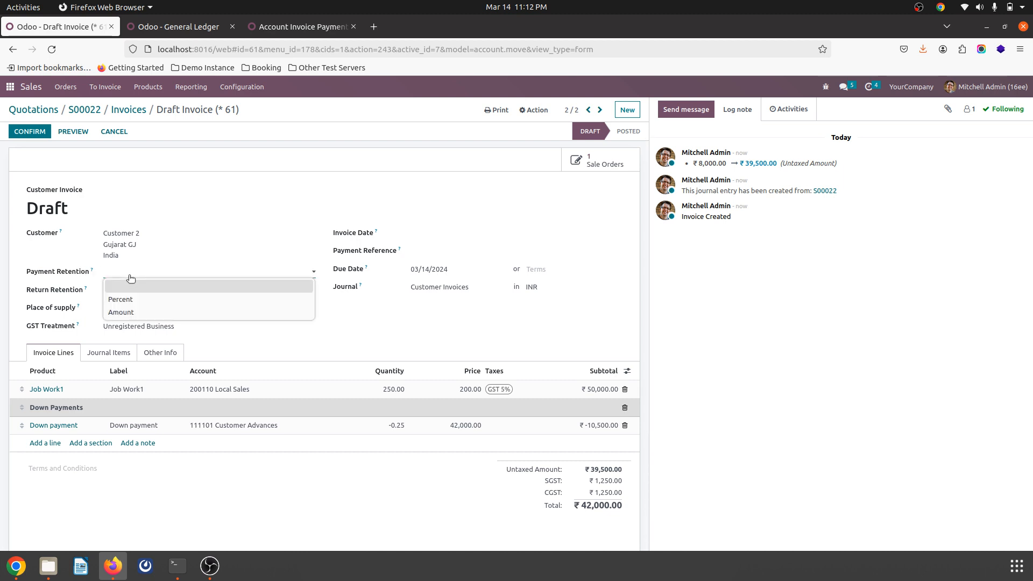
click(132, 303)
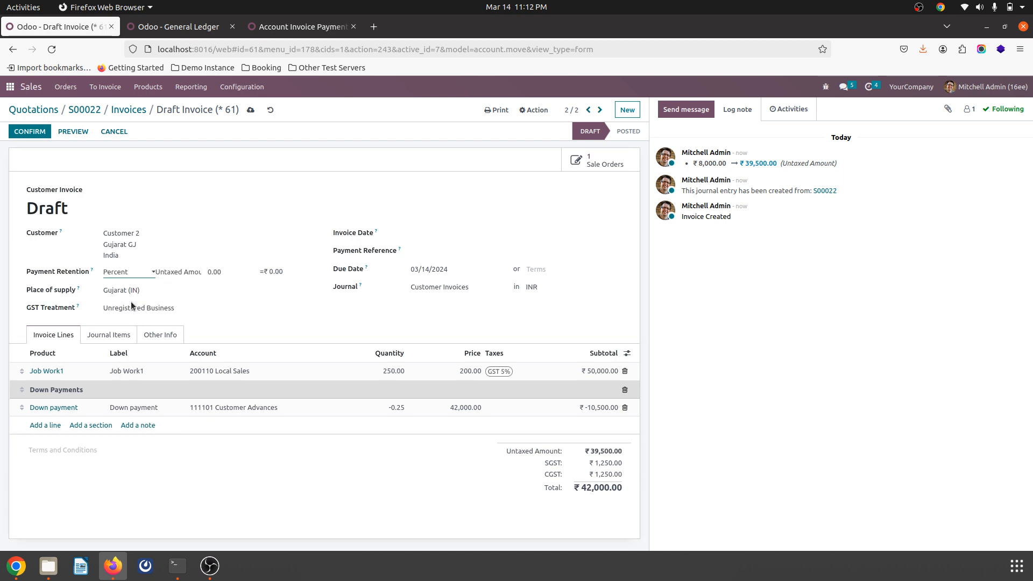
click(200, 274)
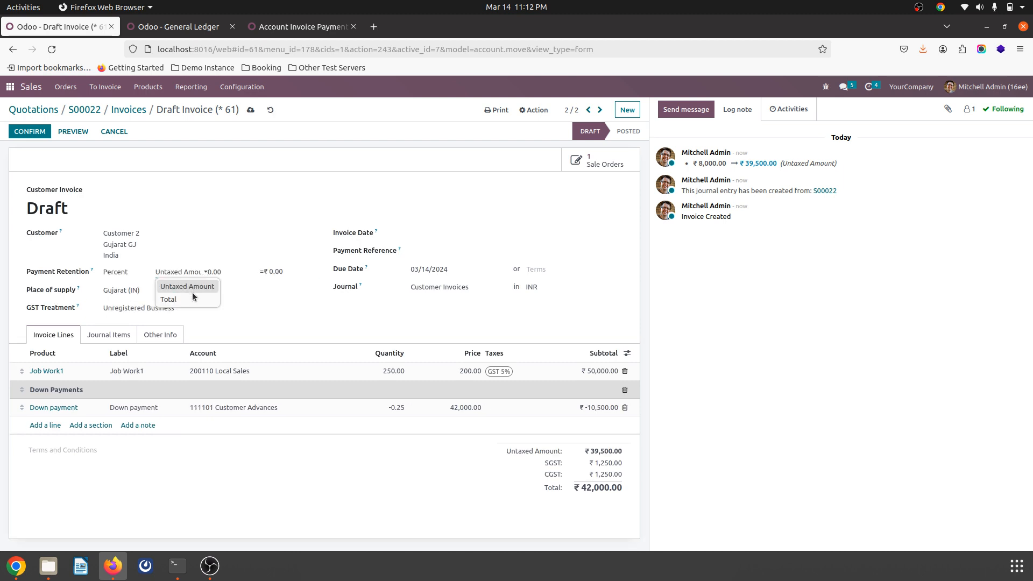
click(192, 295)
click(225, 267)
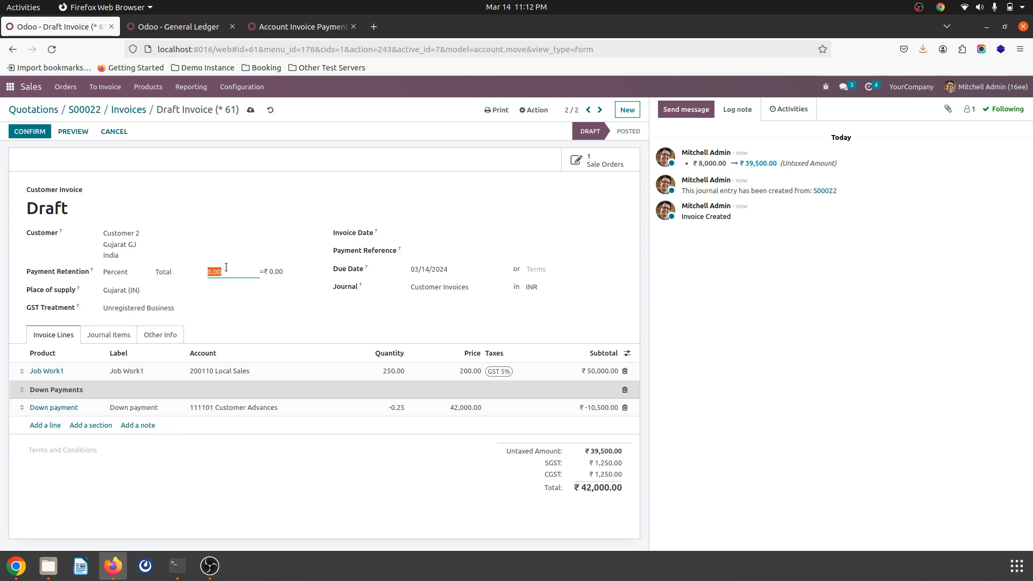
text(10)
click(295, 305)
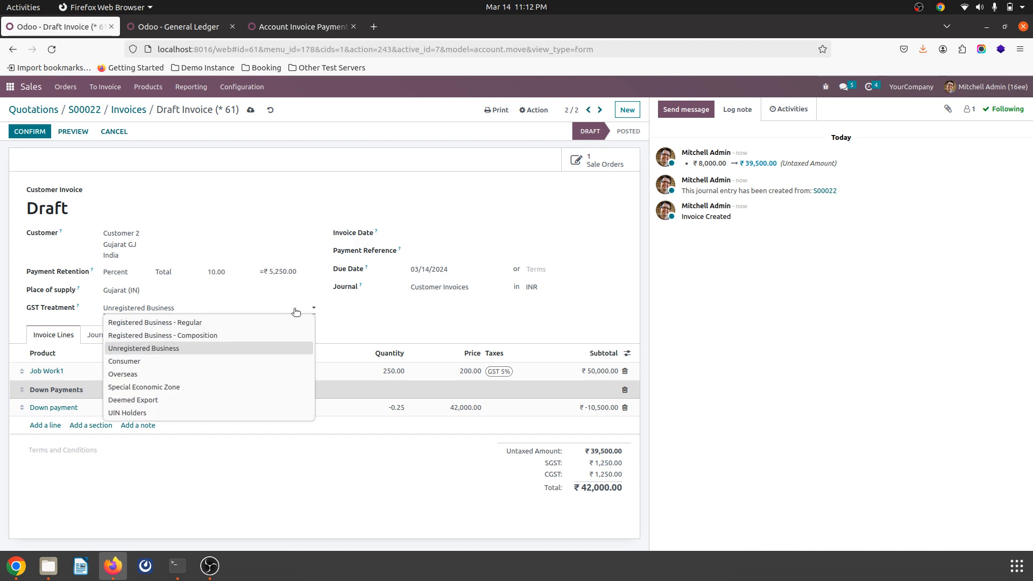
click(275, 178)
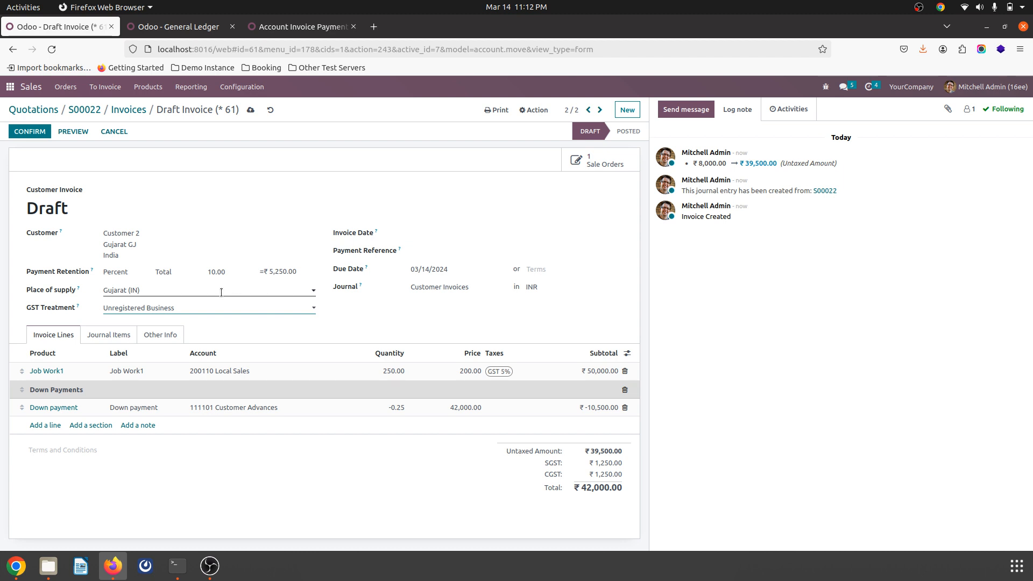
click(105, 333)
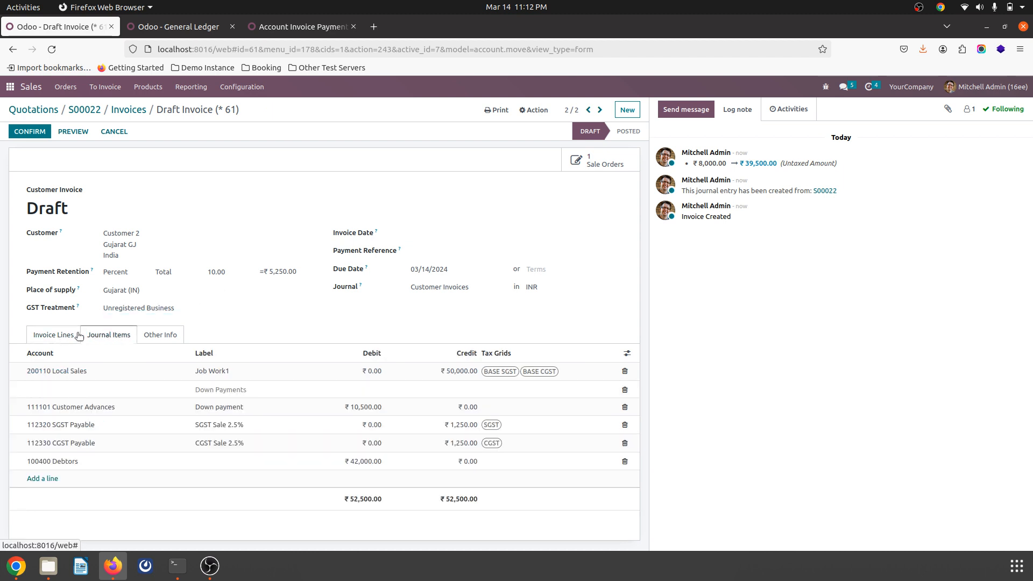
click(59, 335)
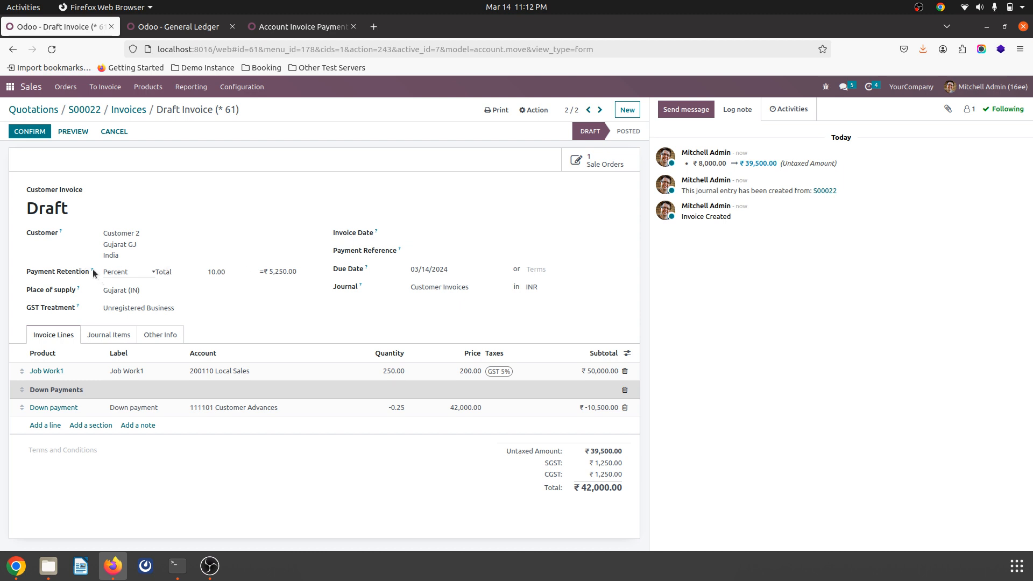
Step: Confirm the milestone invoice and review its posted journal items
mouse_move(92, 271)
click(30, 132)
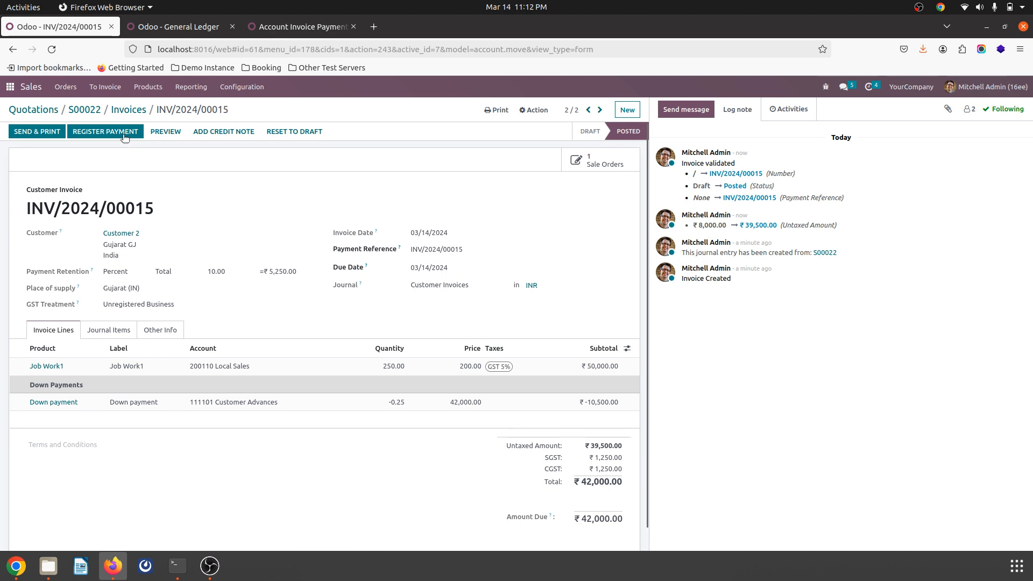
click(118, 330)
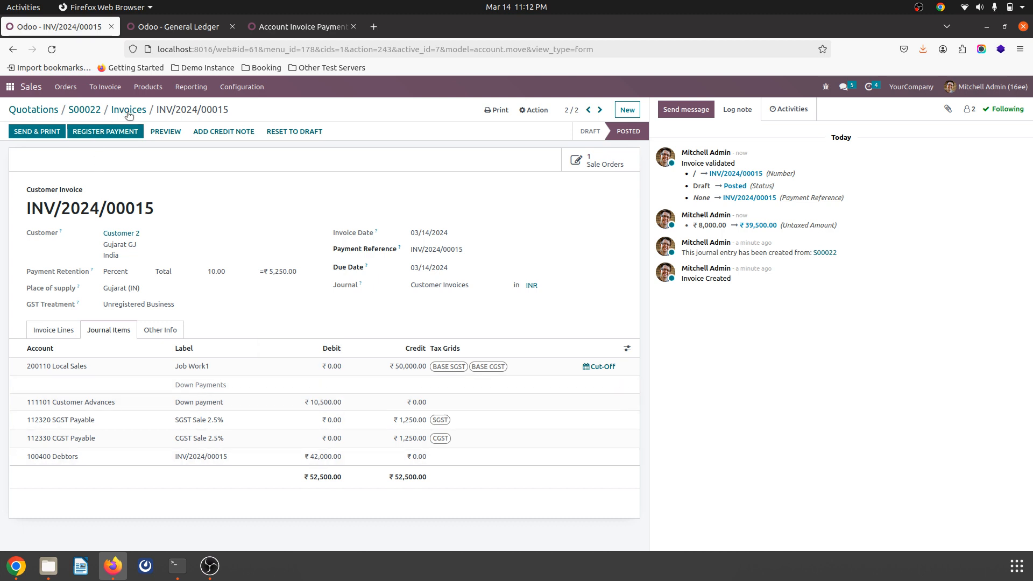
Step: Register the invoice's payment of ₹36,750.00 through the Bank journal with the suggested retention applied
click(120, 134)
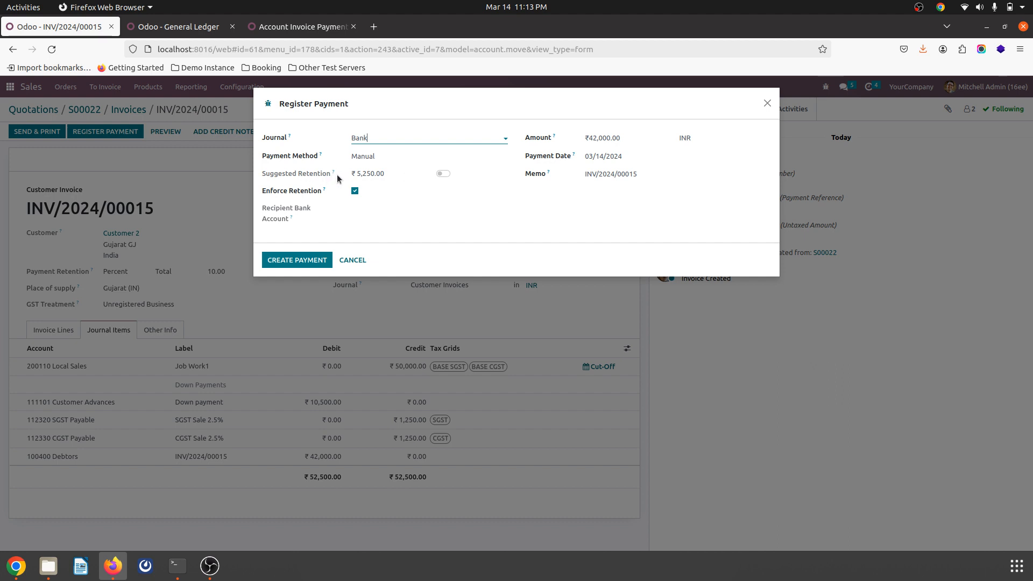
click(444, 174)
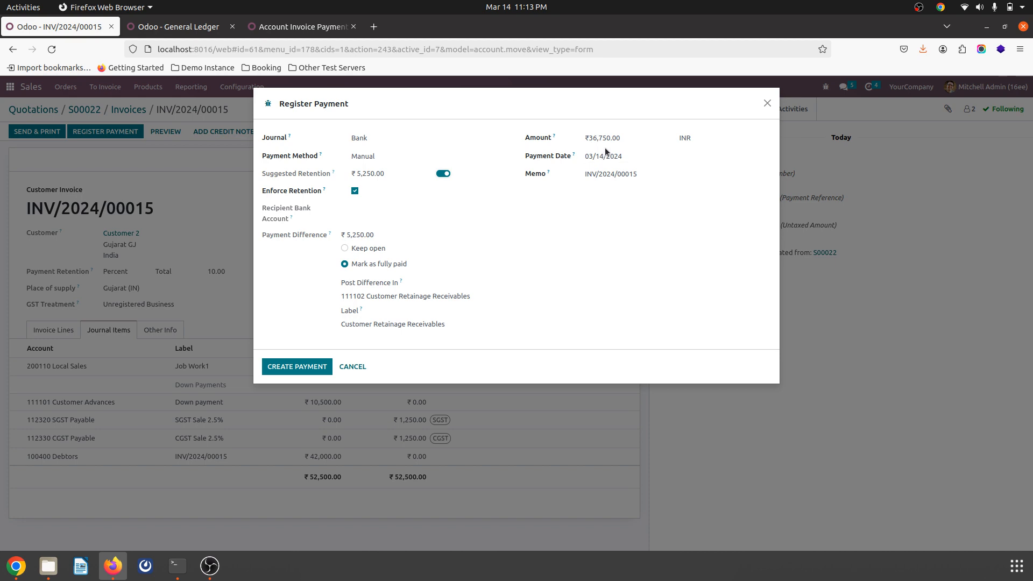
click(296, 366)
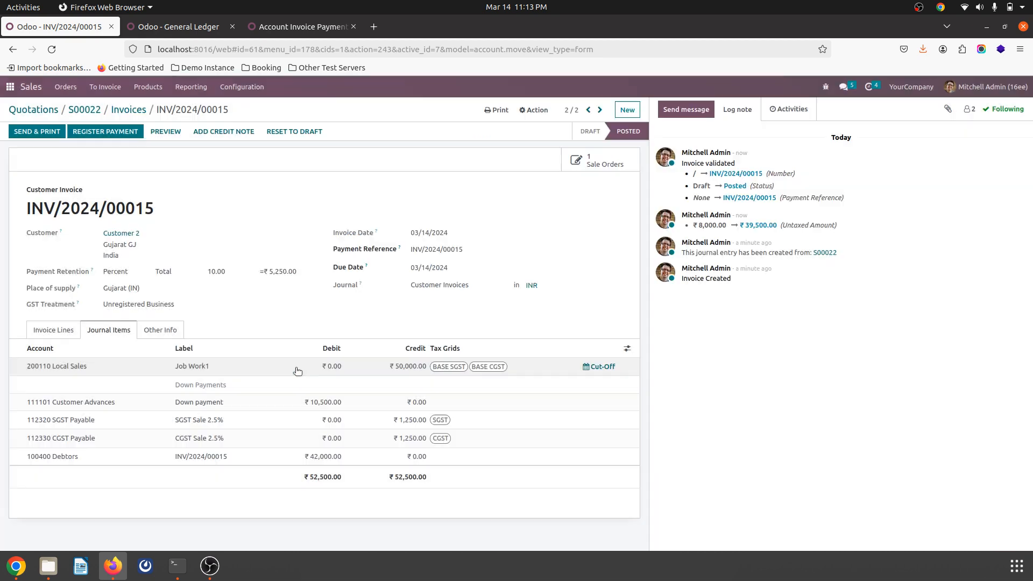
Step: Review the refreshed General Ledger and the Balance Sheet, including the Customer Retainage Receivables and Customer Advances accounts
click(202, 26)
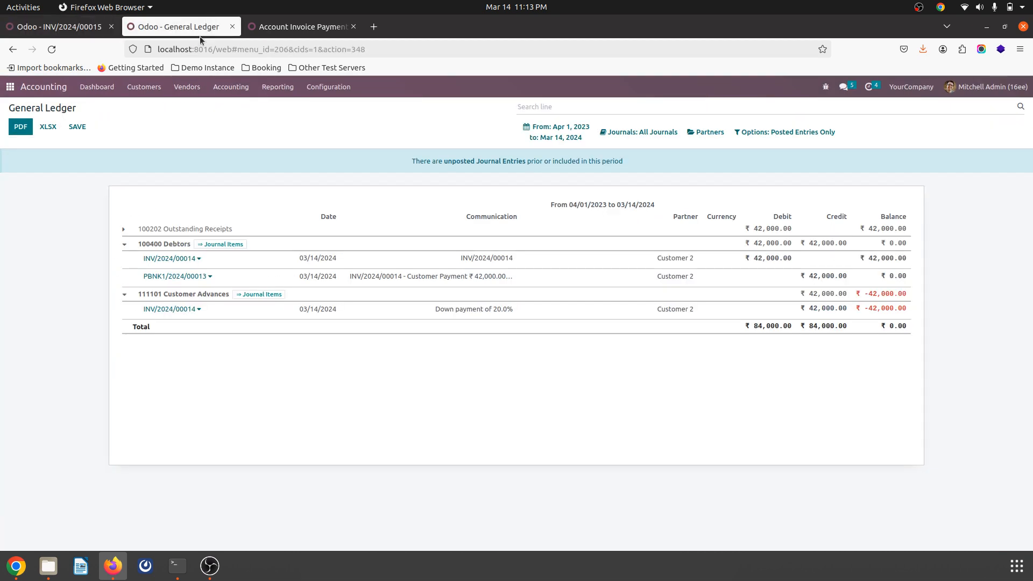
click(52, 48)
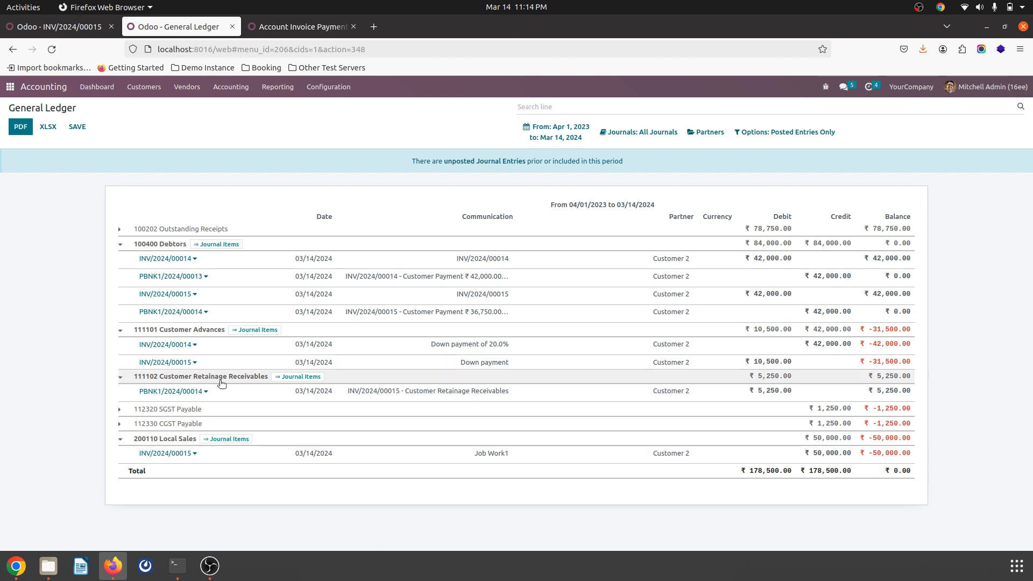
click(278, 87)
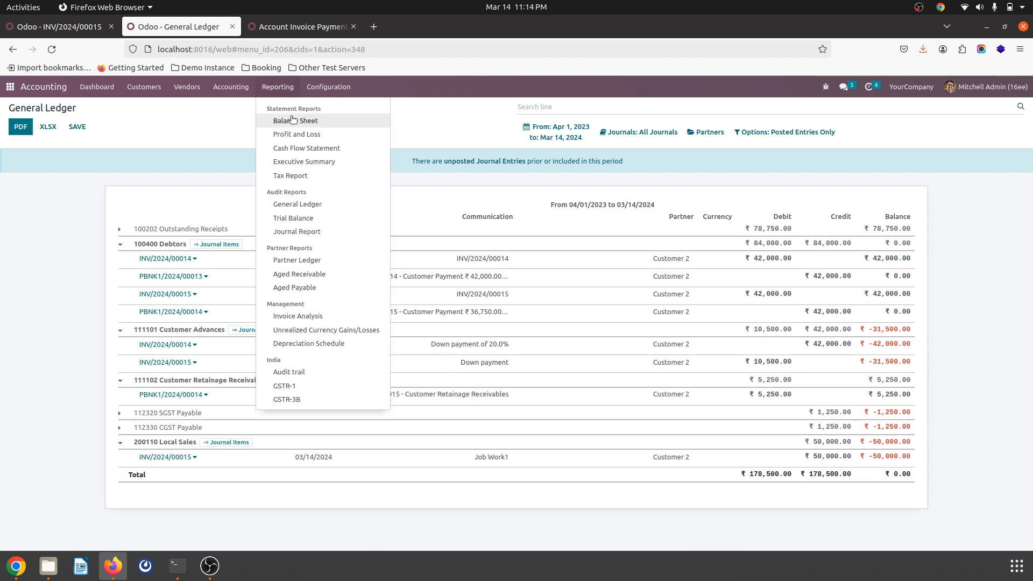
click(291, 119)
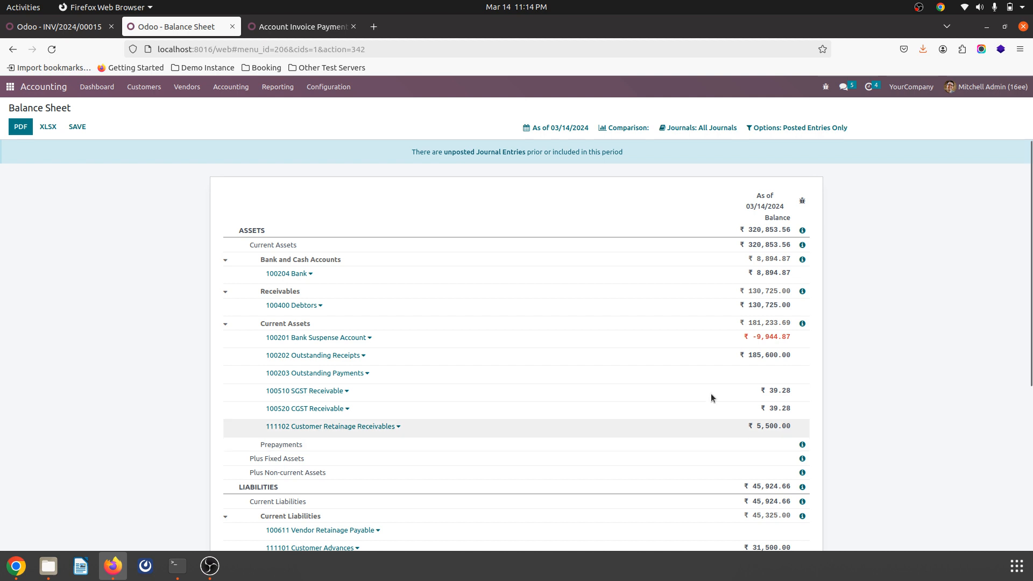
scroll(711, 392, down, 5)
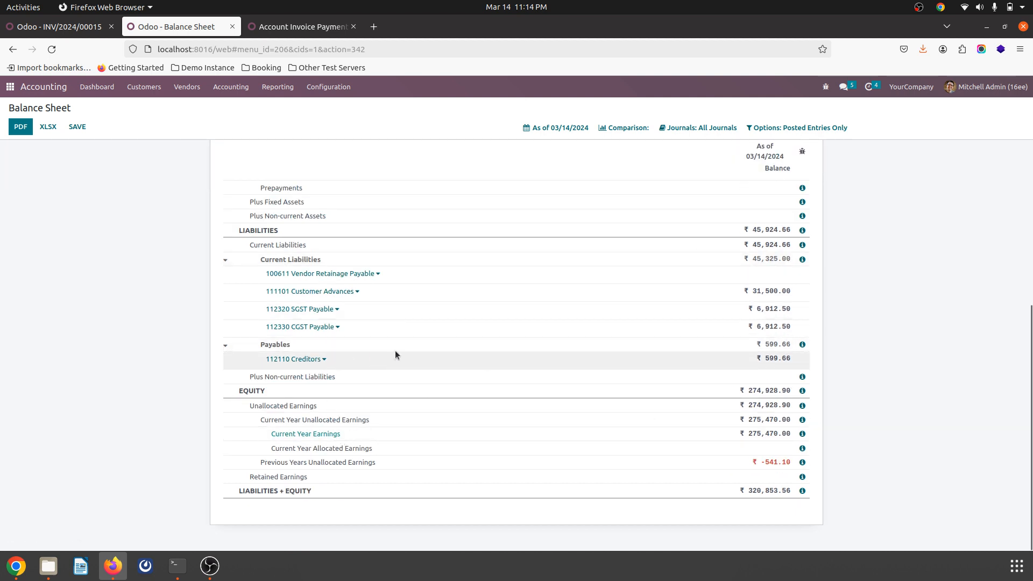
scroll(329, 312, up, 5)
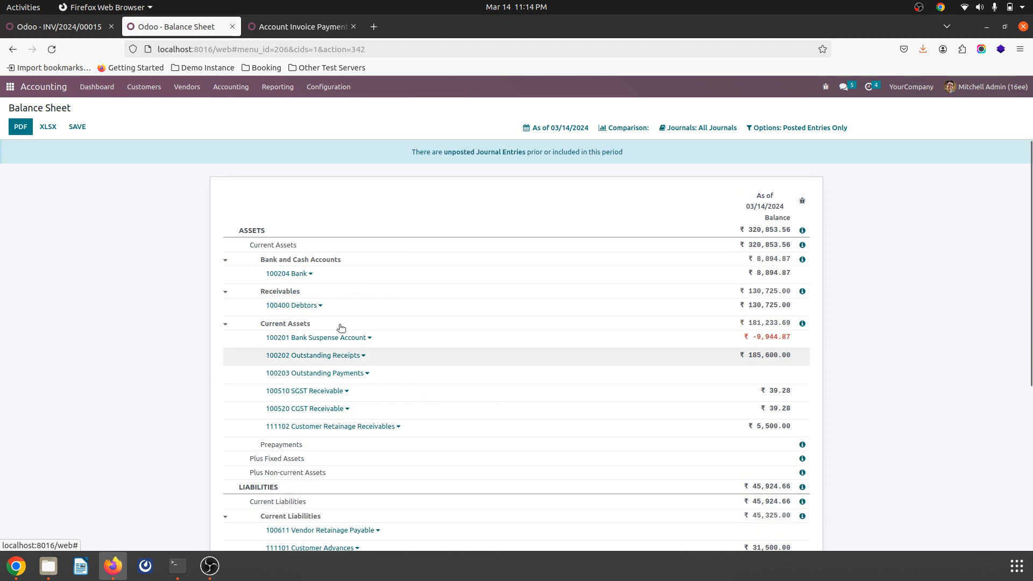
Step: Open the accounting settings and examine the Vendor Retainage Payable account set as the retention payable account
click(264, 90)
click(329, 88)
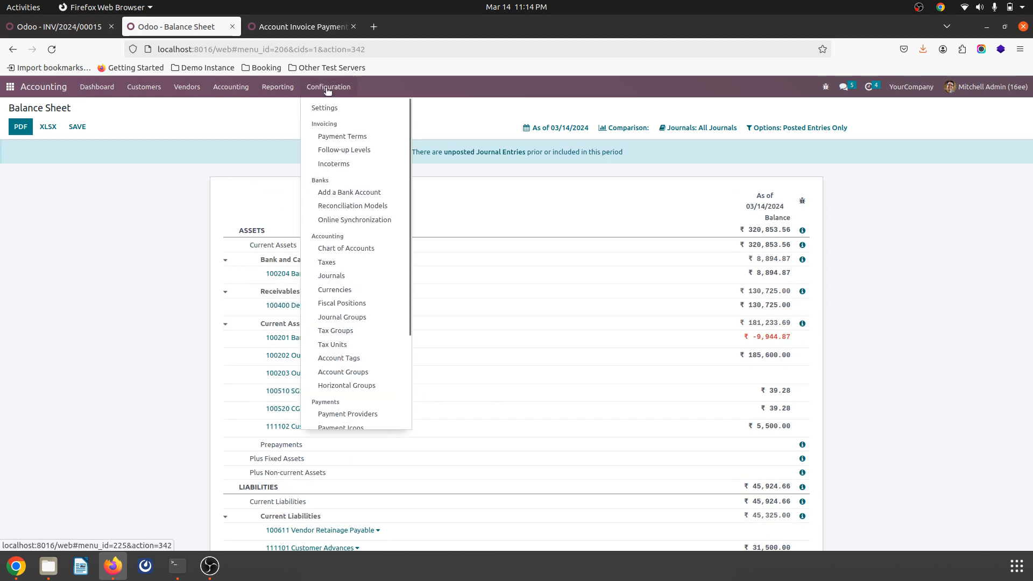
click(328, 106)
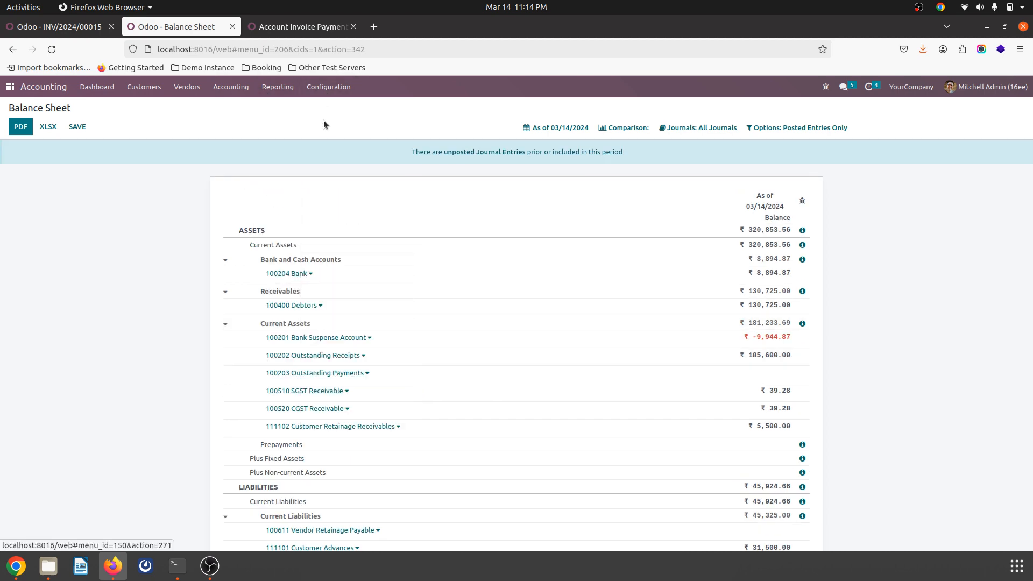
scroll(291, 286, down, 5)
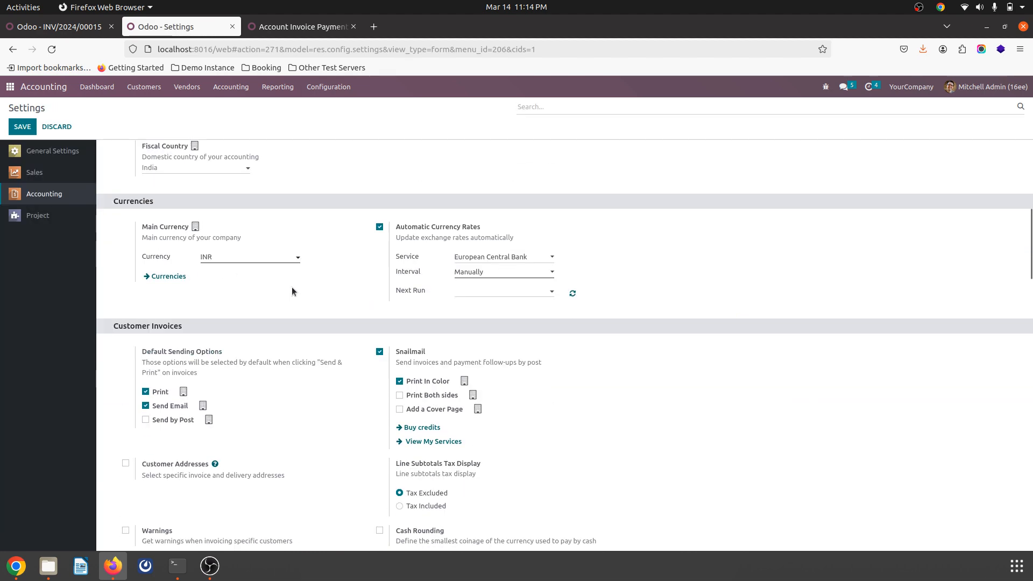
scroll(292, 291, down, 10)
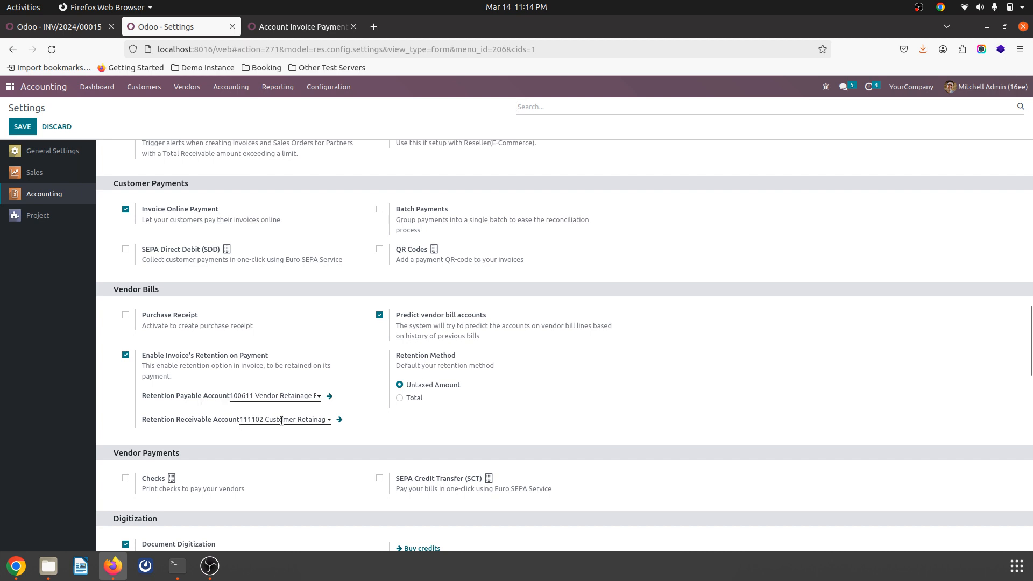
click(289, 398)
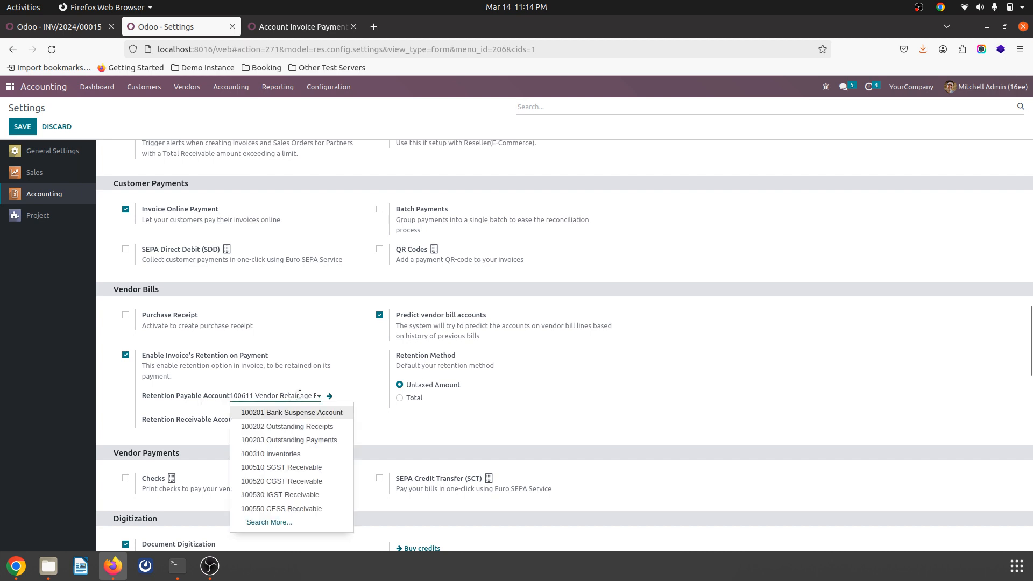
click(329, 396)
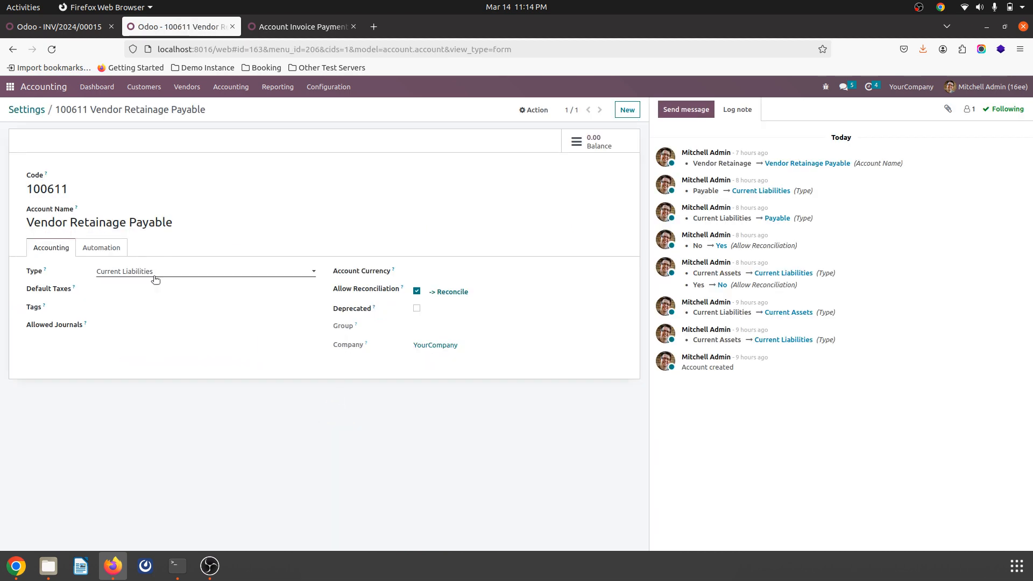
click(24, 110)
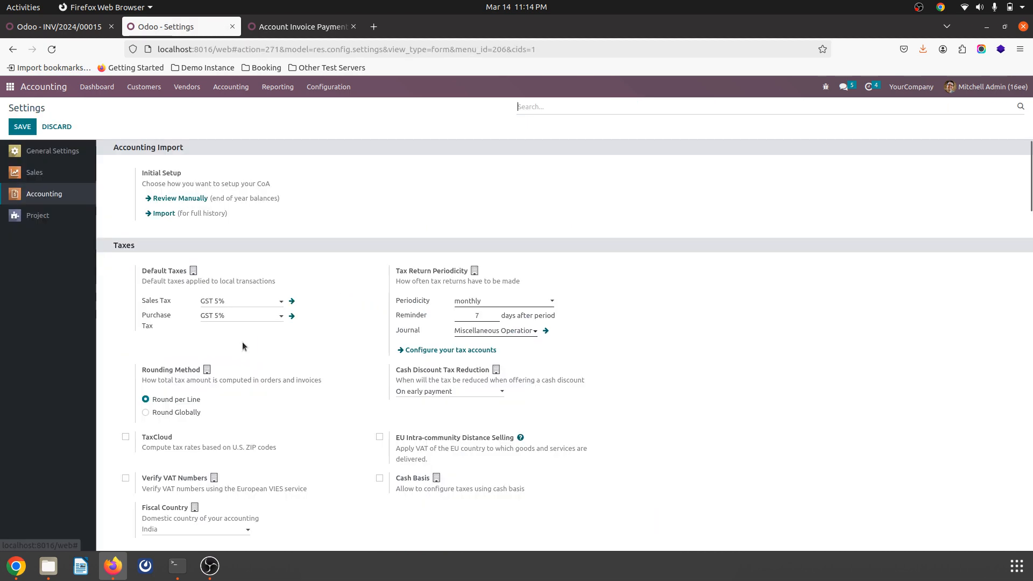
Step: Examine the Customer Retainage Receivables account set as the retention receivable account in the accounting settings
scroll(364, 300, down, 15)
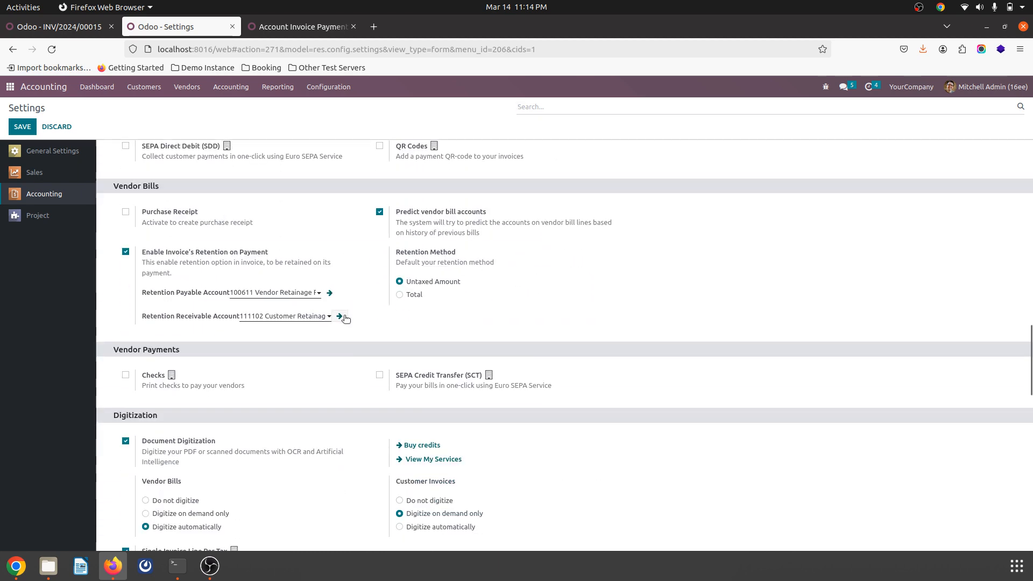
click(339, 315)
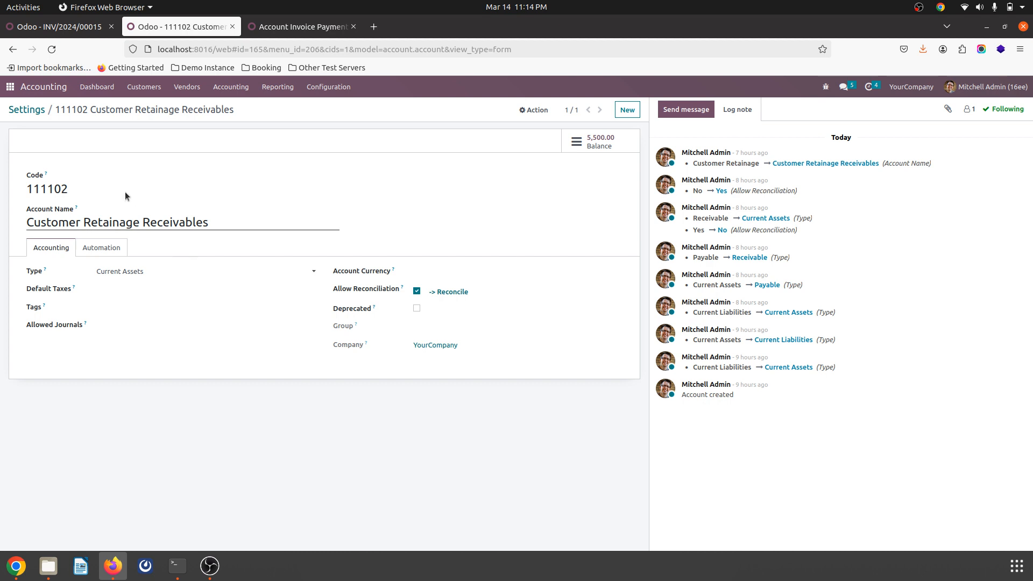
click(34, 110)
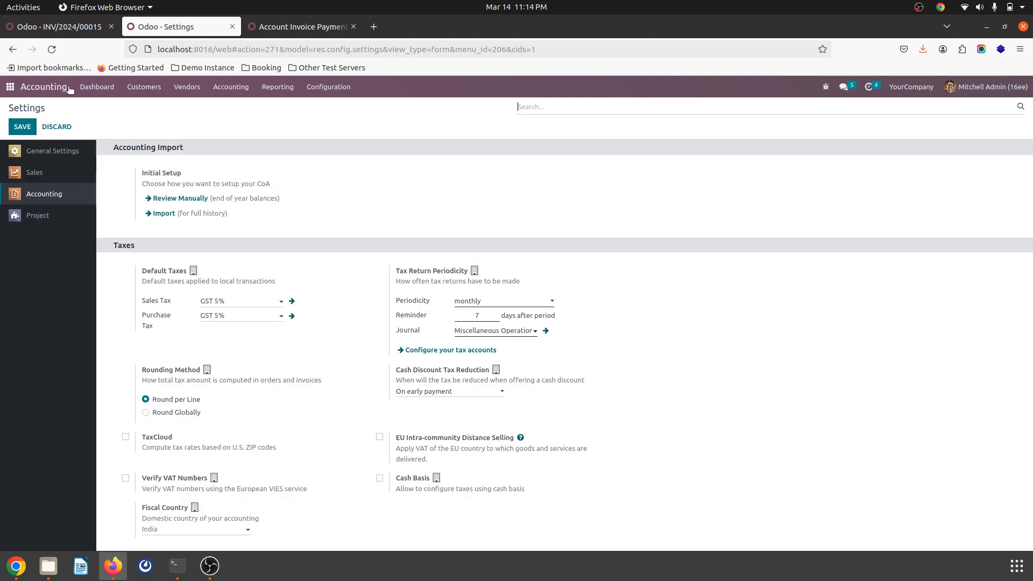
Step: Search the apps for the General Ledger and review its Customer 2 entries and partner filter
click(10, 87)
click(72, 25)
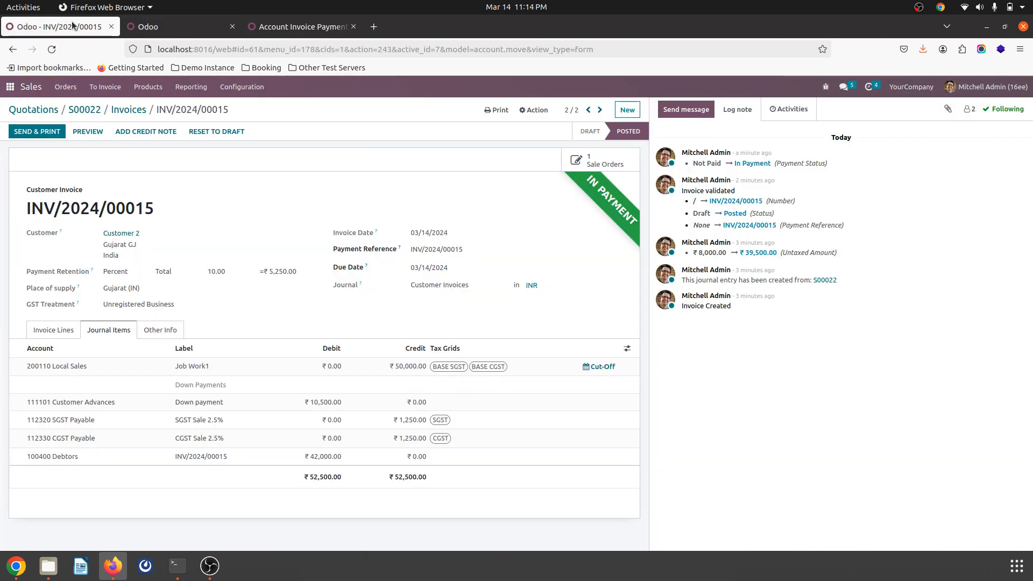
click(156, 32)
text(gene)
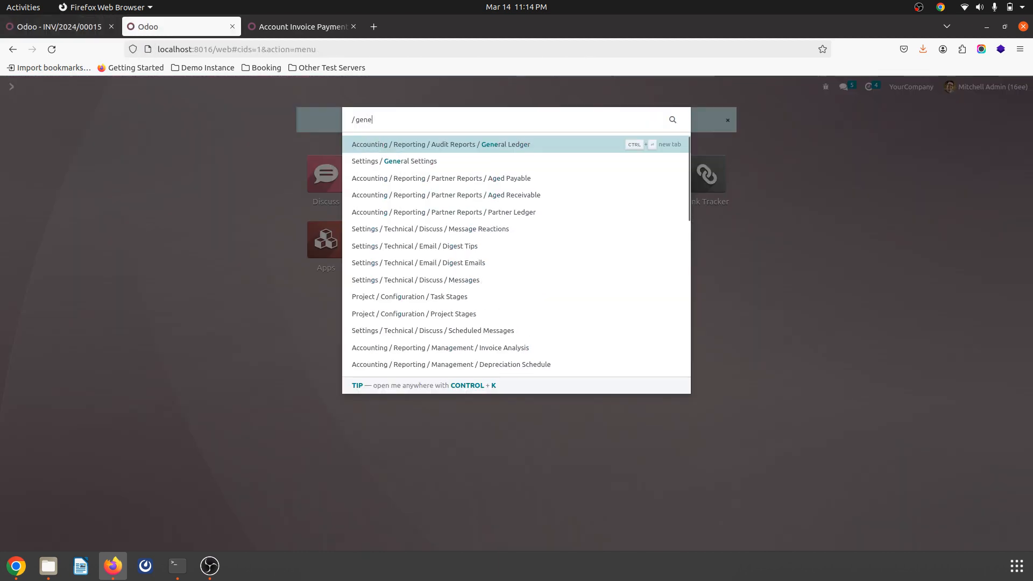
key(Return)
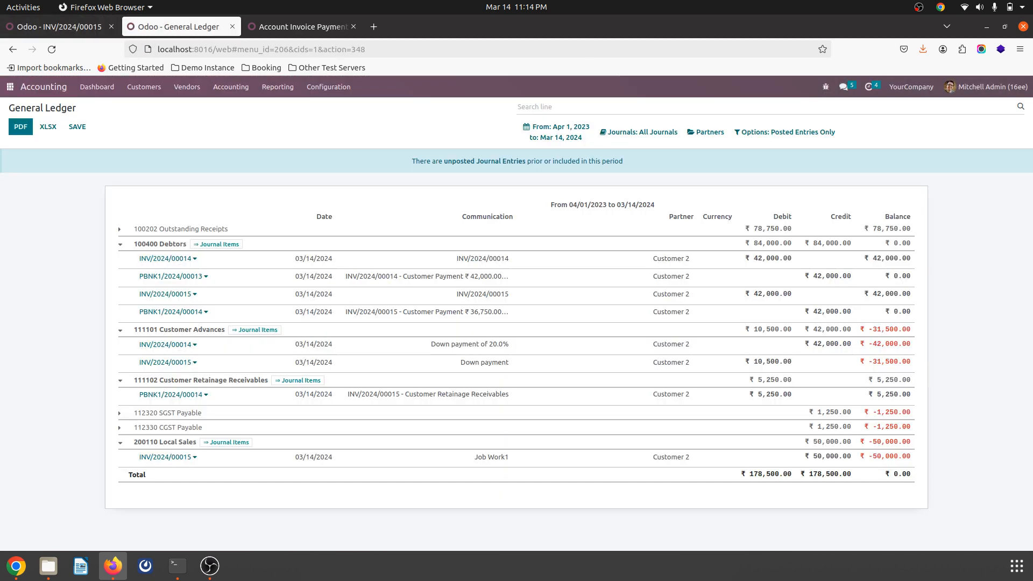
click(703, 139)
click(354, 127)
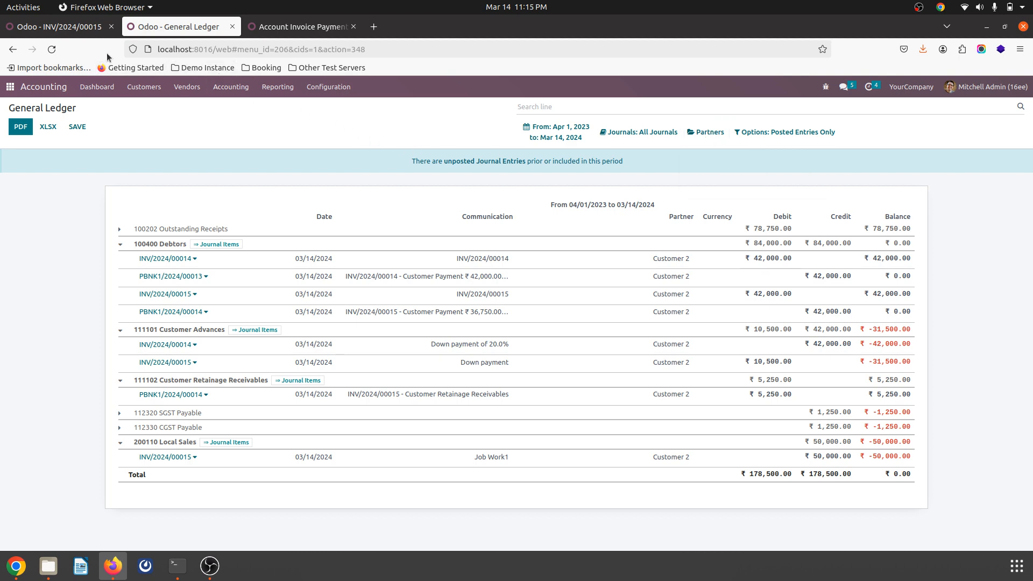
Step: Mark milestone M2 - Job Work1 of sales order S00022 as reached
click(69, 27)
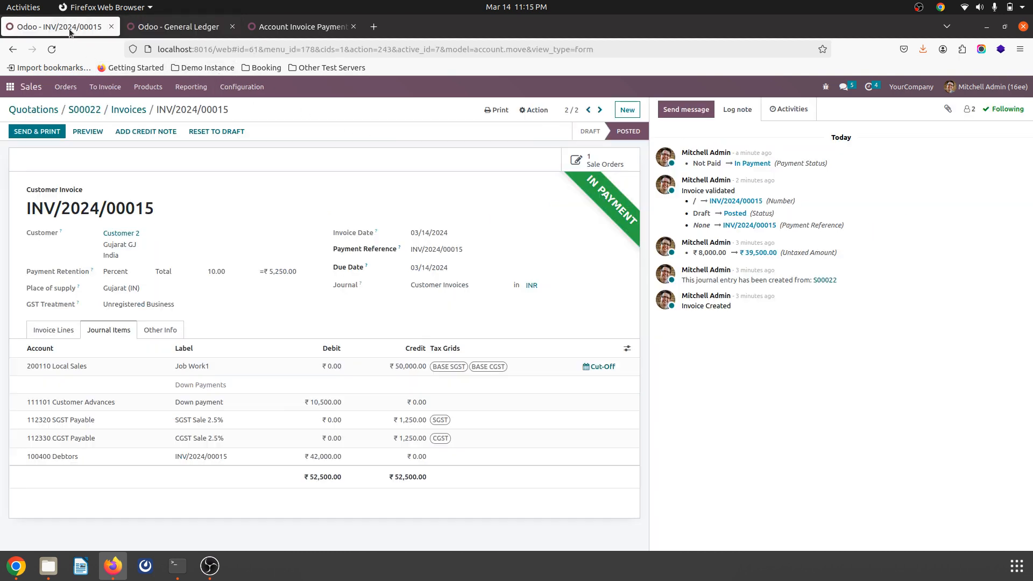
click(91, 108)
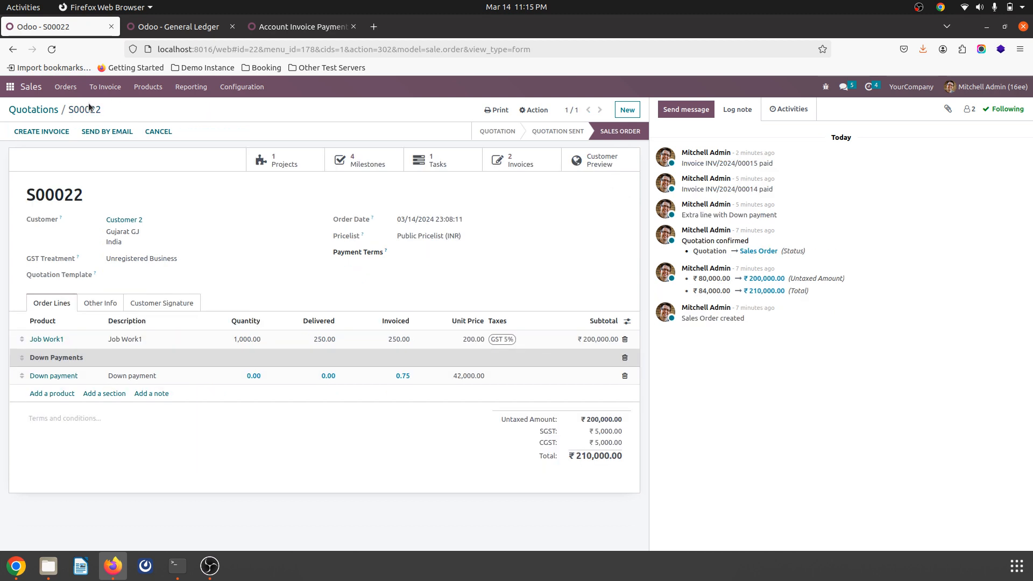
click(344, 161)
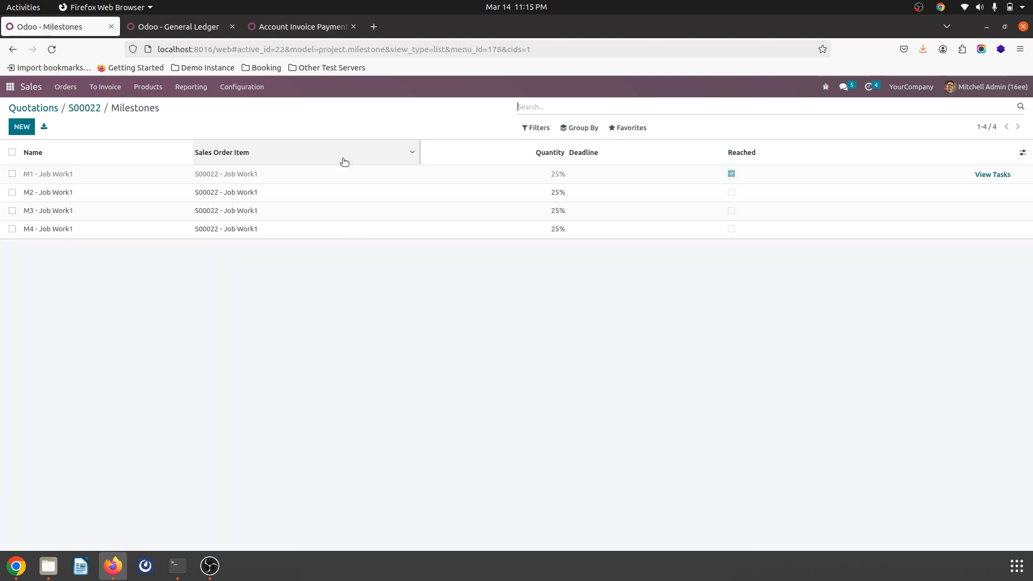
click(733, 198)
click(732, 194)
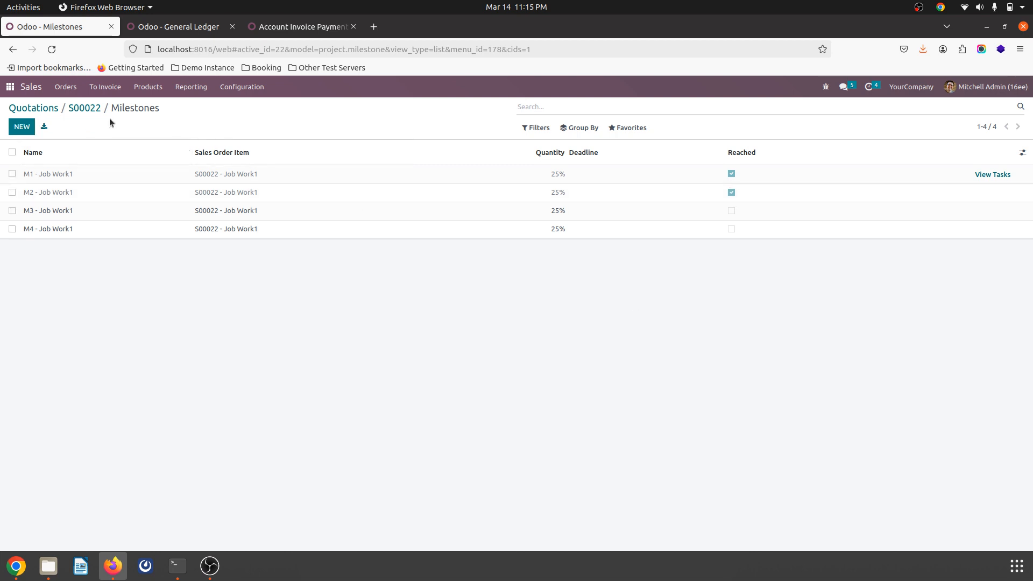
Step: Create a regular invoice with down payments deducted from sales order S00022 and open the new draft
click(85, 108)
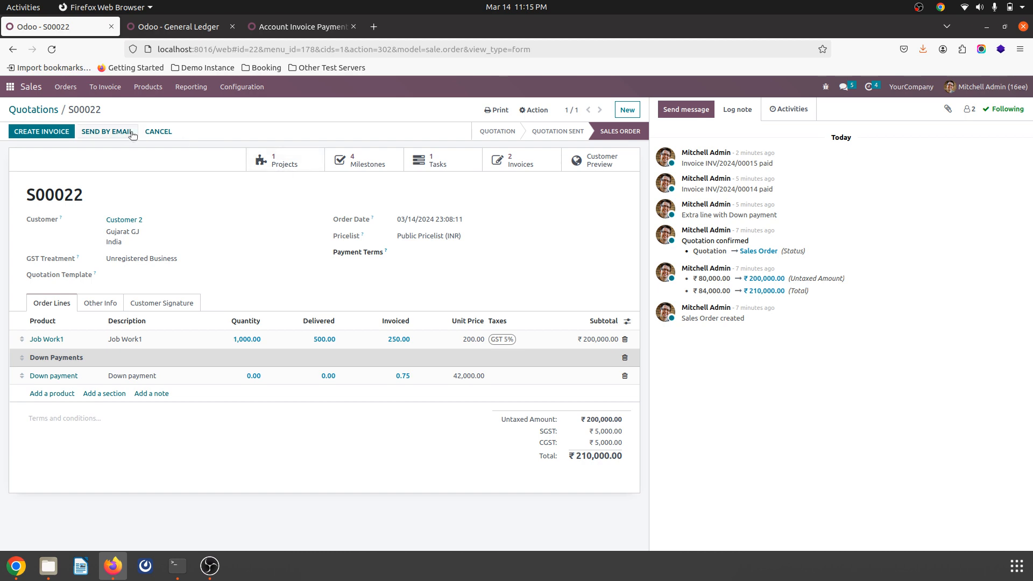
click(48, 135)
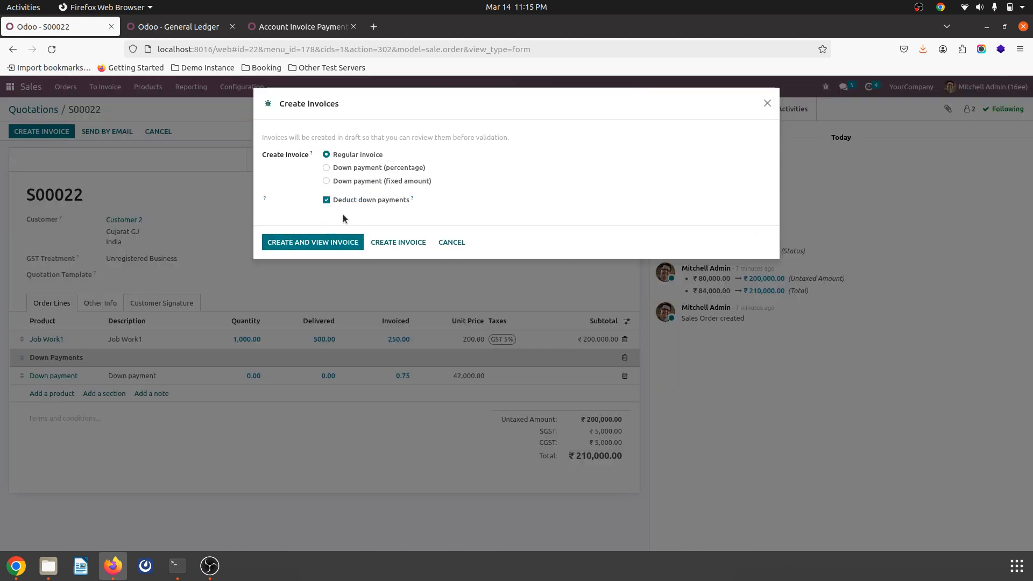
click(335, 243)
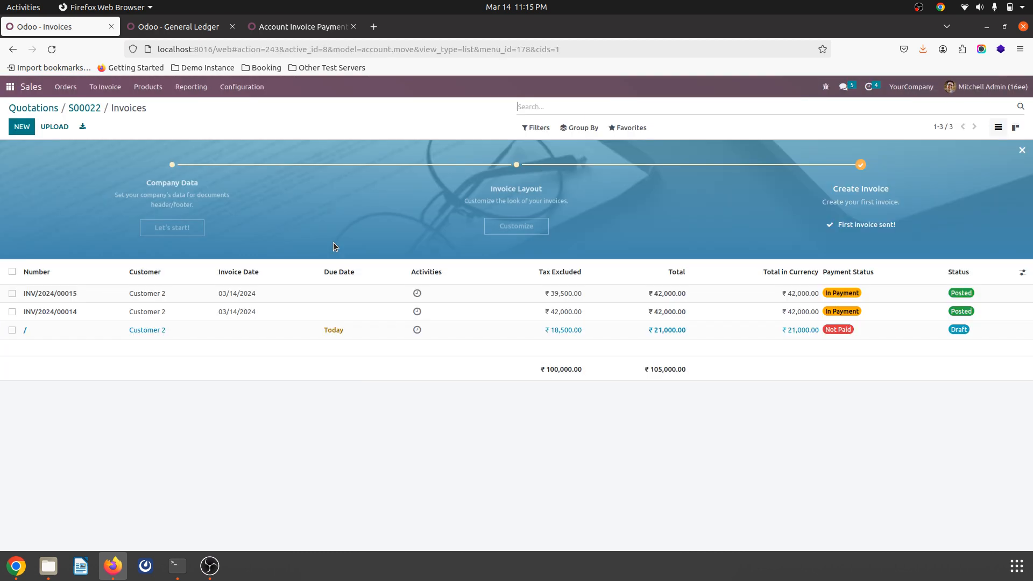
click(348, 331)
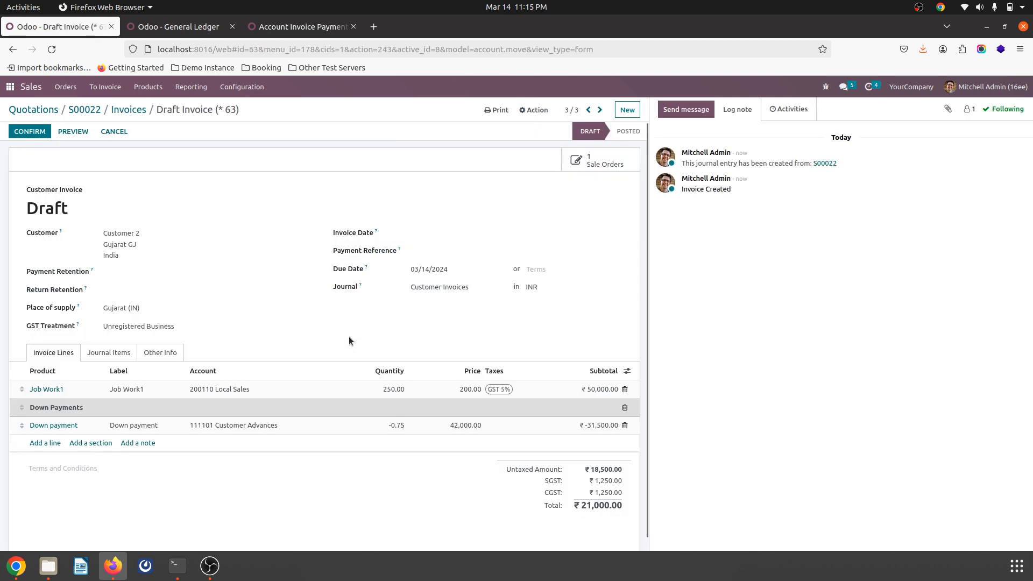
Step: Set the down payment line's quantity to -0.25 on the draft invoice
click(398, 425)
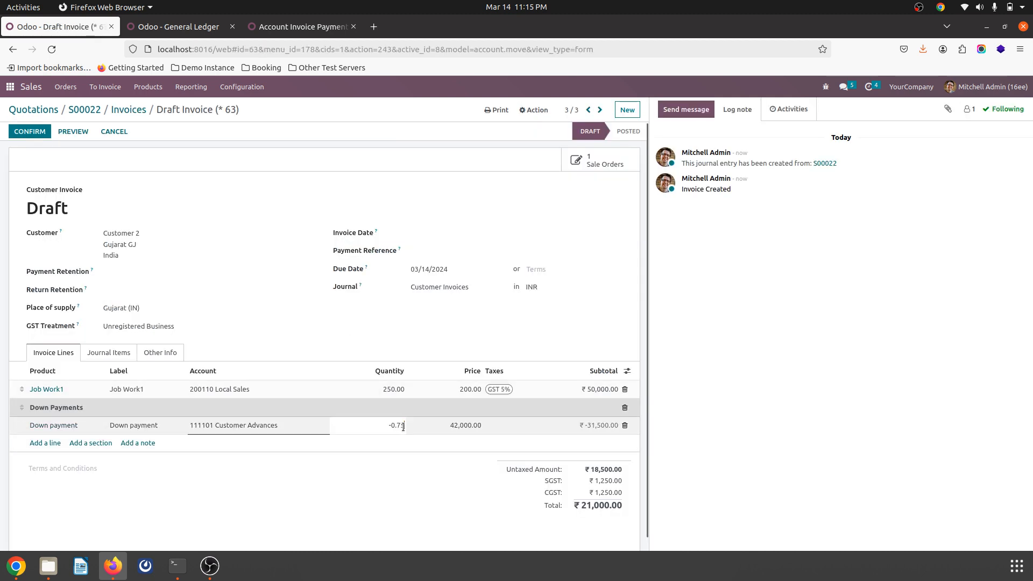
key(BackSpace)
text(2)
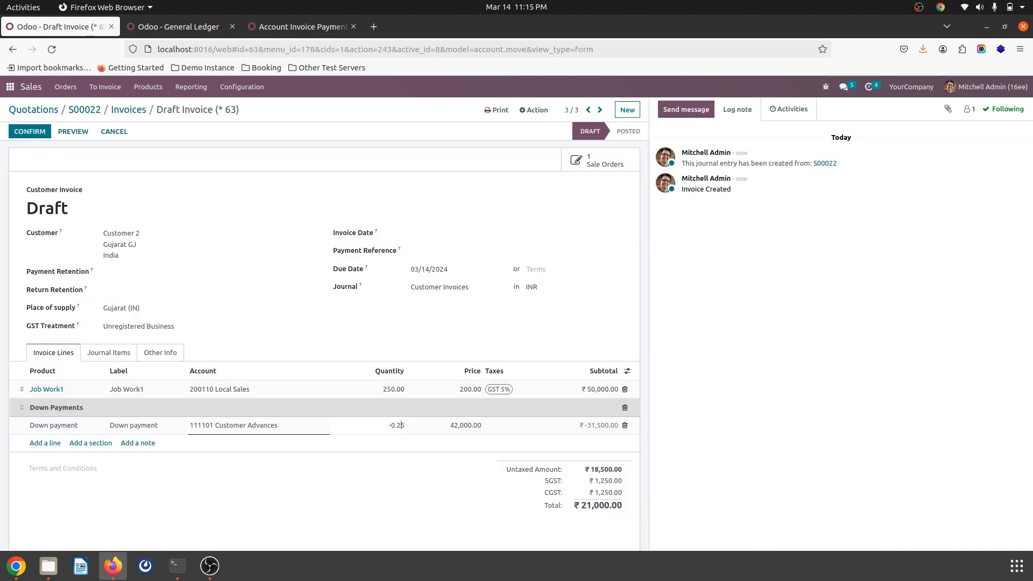
click(308, 334)
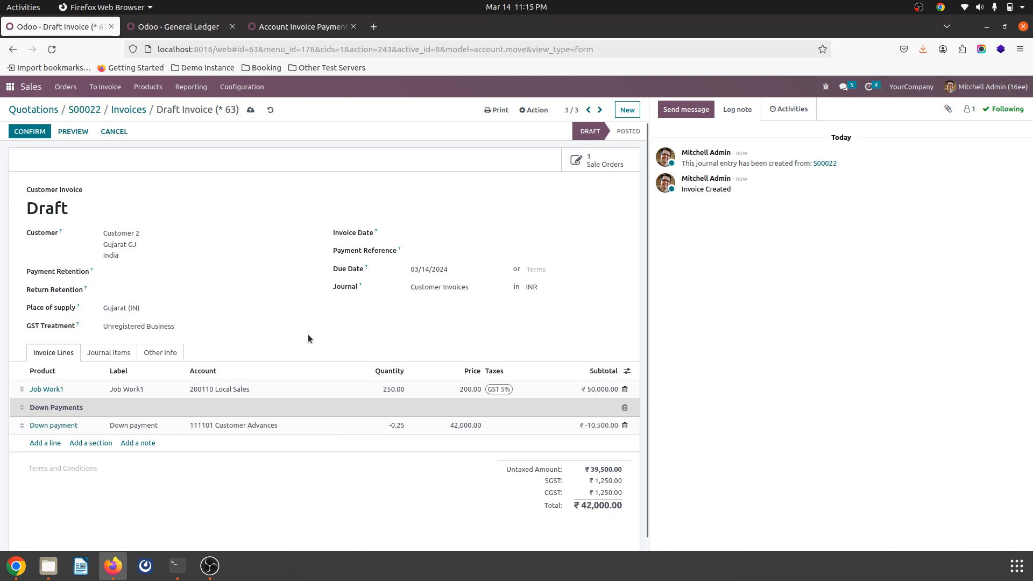
Step: Set the draft invoice's payment retention to 10 percent of the total and save the invoice
click(132, 273)
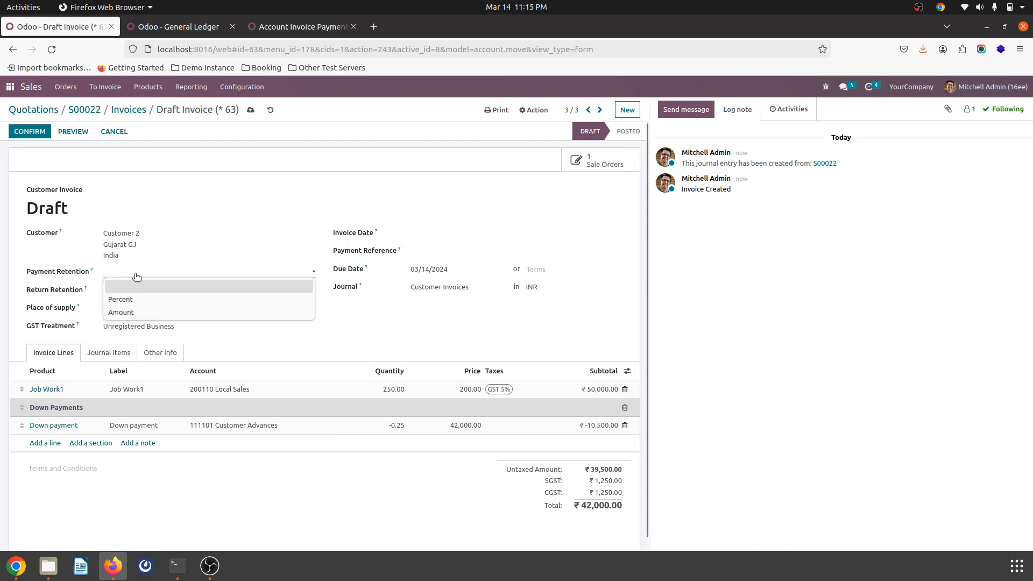
click(136, 294)
click(200, 275)
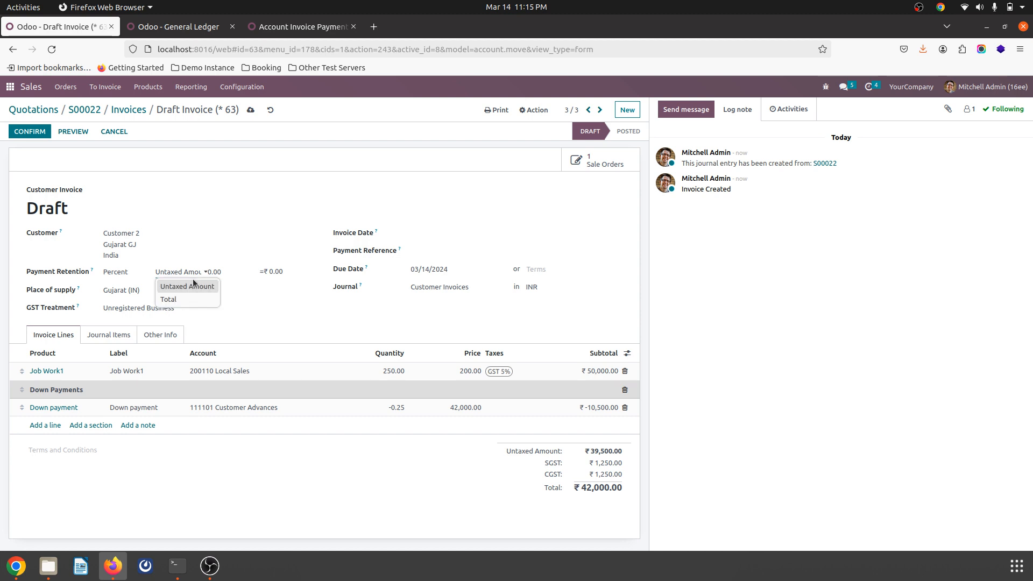
click(191, 298)
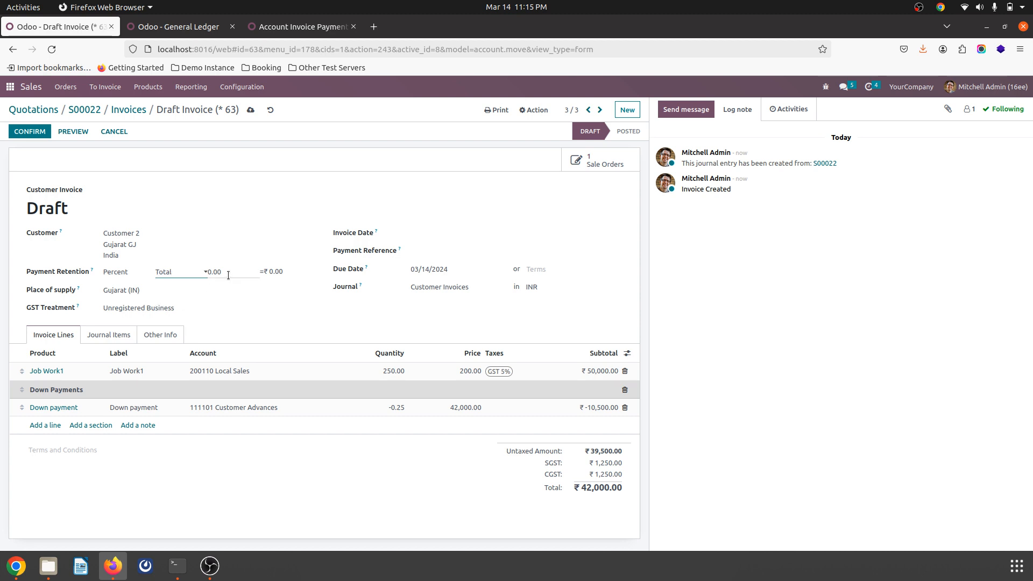
double_click(228, 275)
key(ctrl+a)
key(BackSpace)
key(Tab)
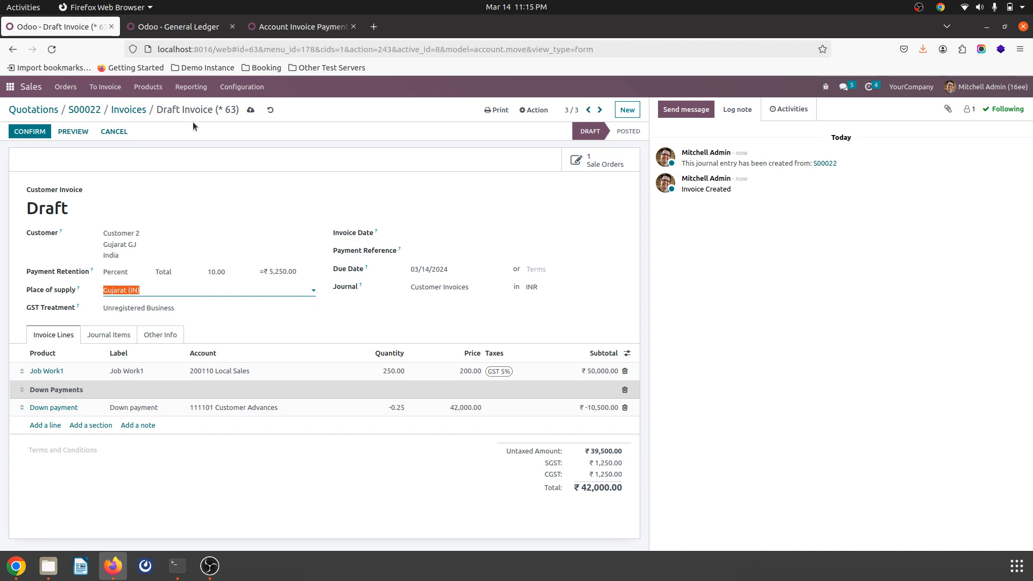
click(251, 110)
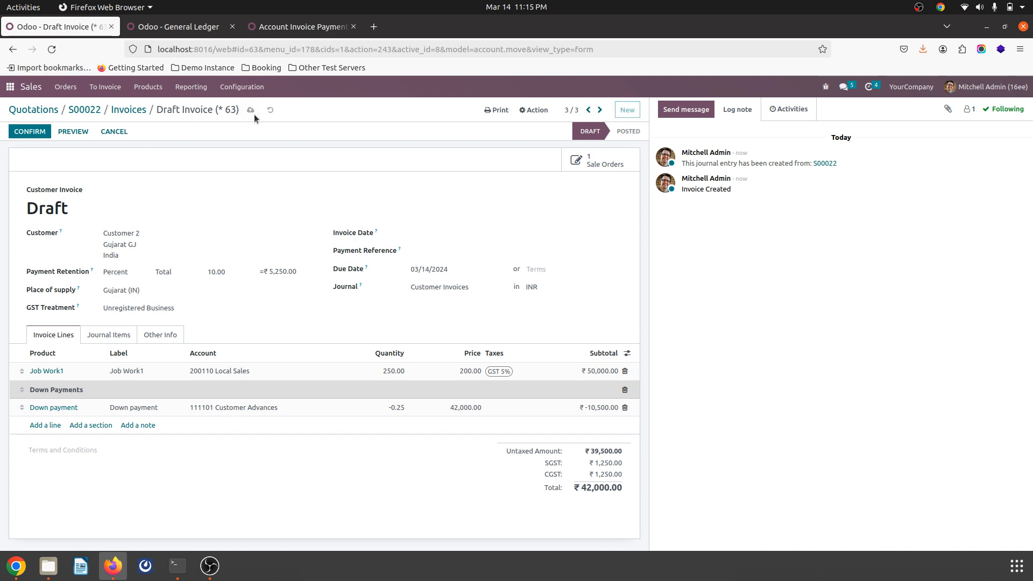
Step: Confirm the second milestone invoice and register its ₹36,750.00 payment through the Bank journal with the suggested retention applied
click(35, 136)
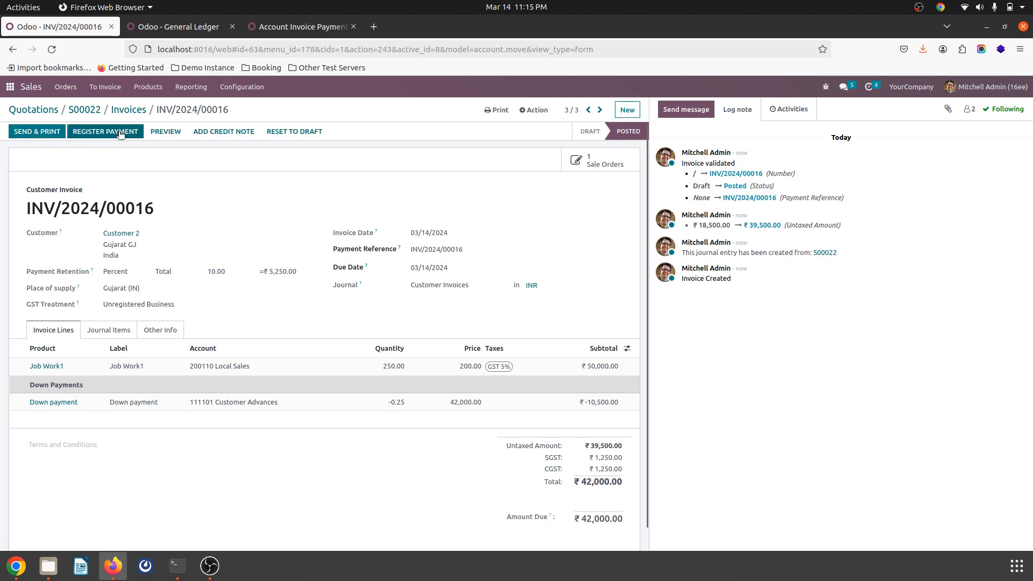
click(119, 132)
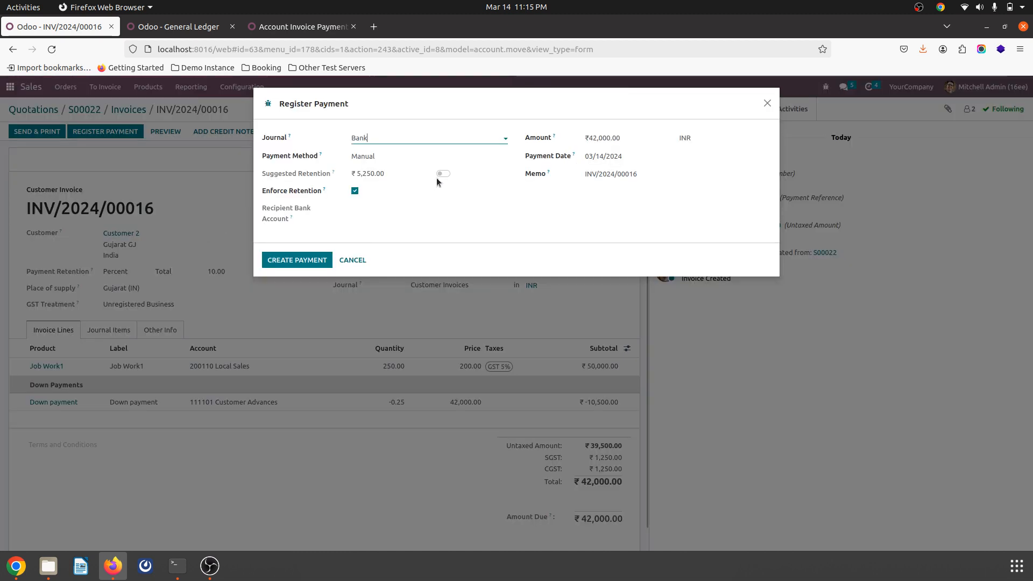
click(444, 174)
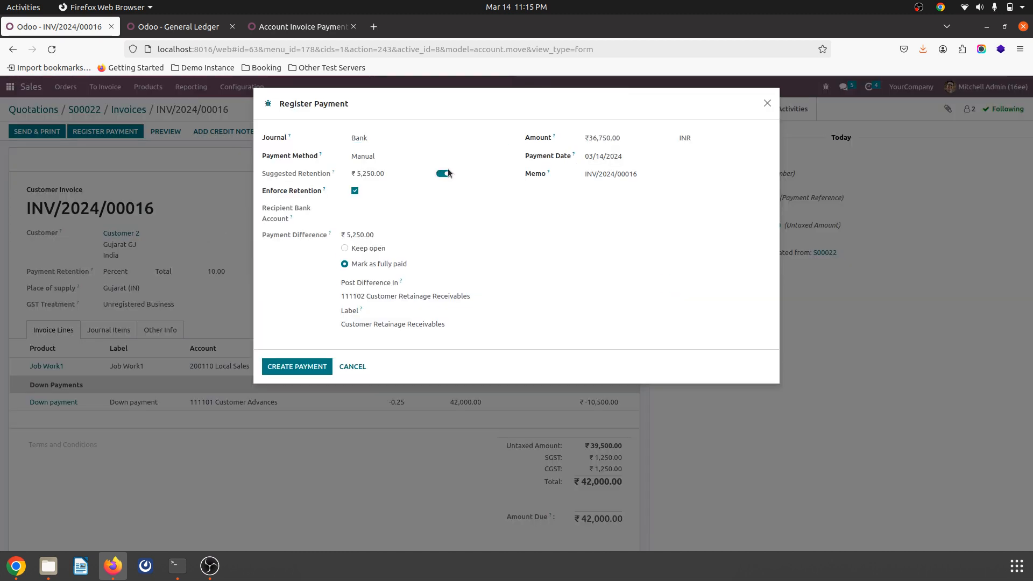
click(299, 360)
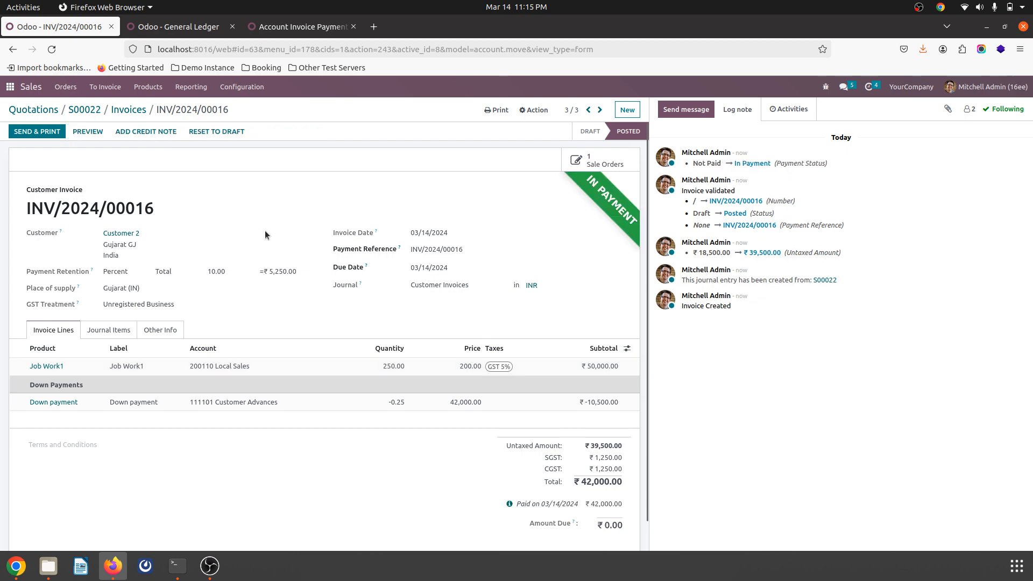
Step: Refresh the General Ledger and examine the Debtors, Customer Advances and Customer Retainage Receivables entries of the second milestone invoice
click(208, 24)
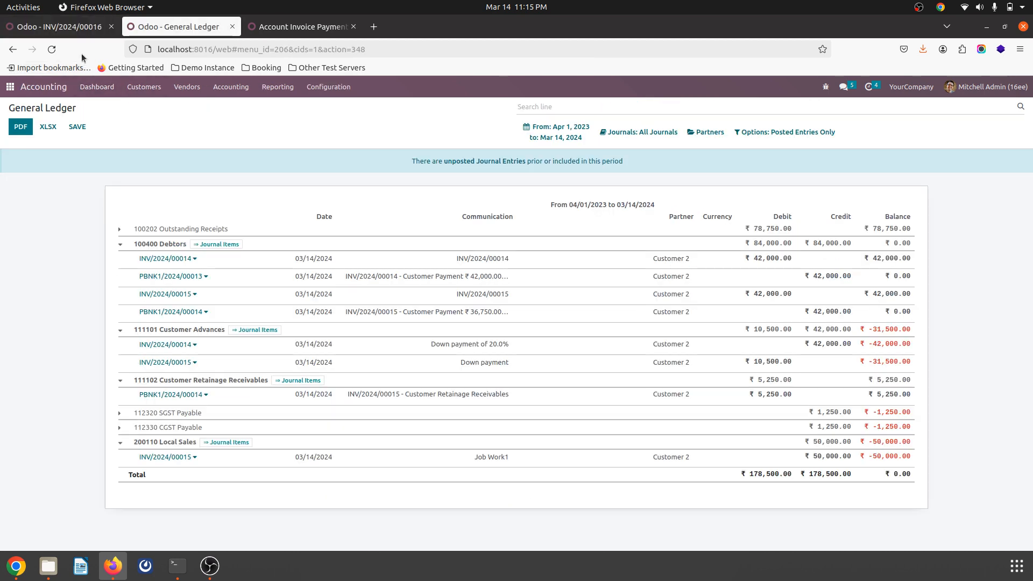
click(52, 49)
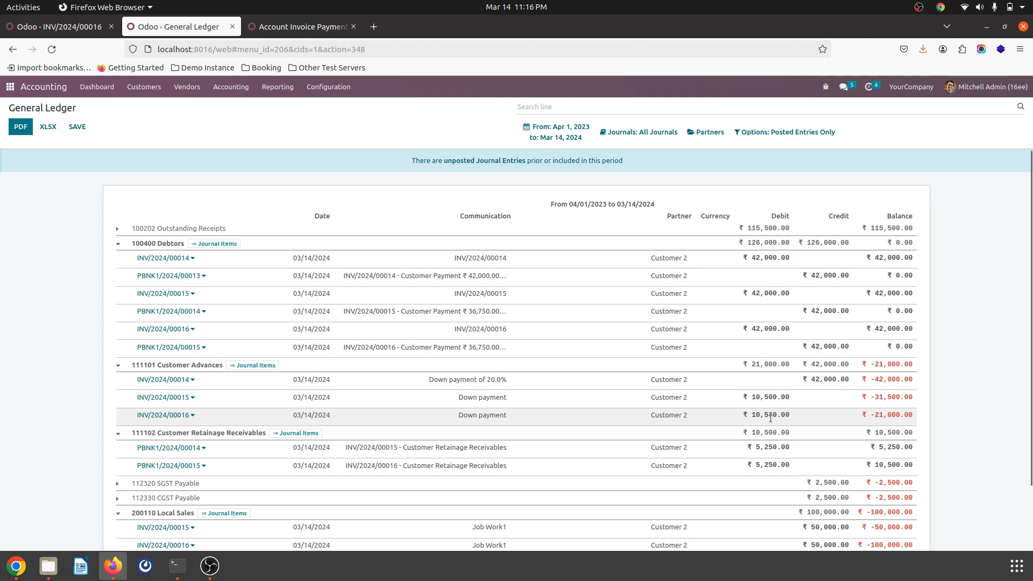
scroll(771, 417, down, 2)
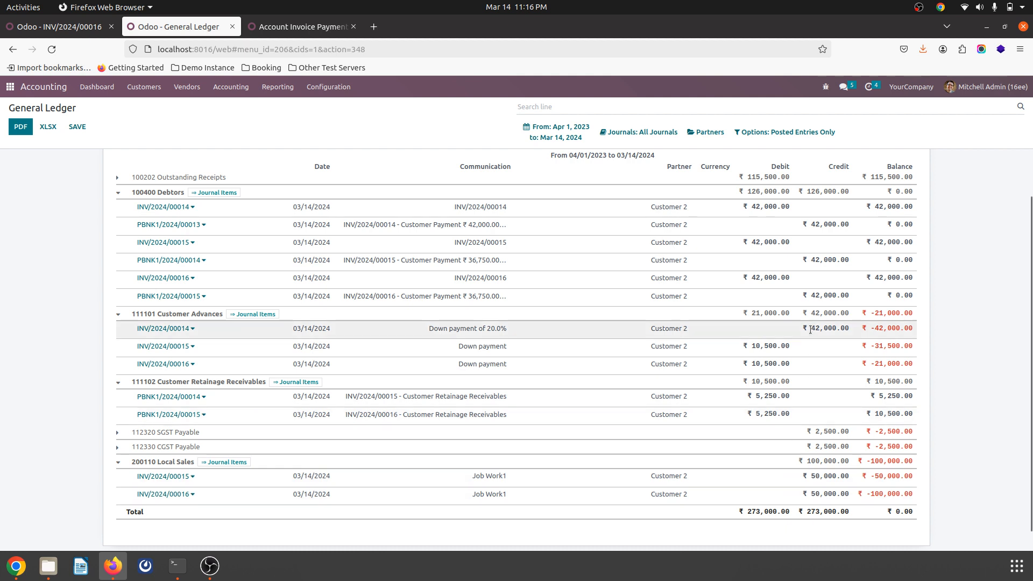
scroll(810, 329, up, 2)
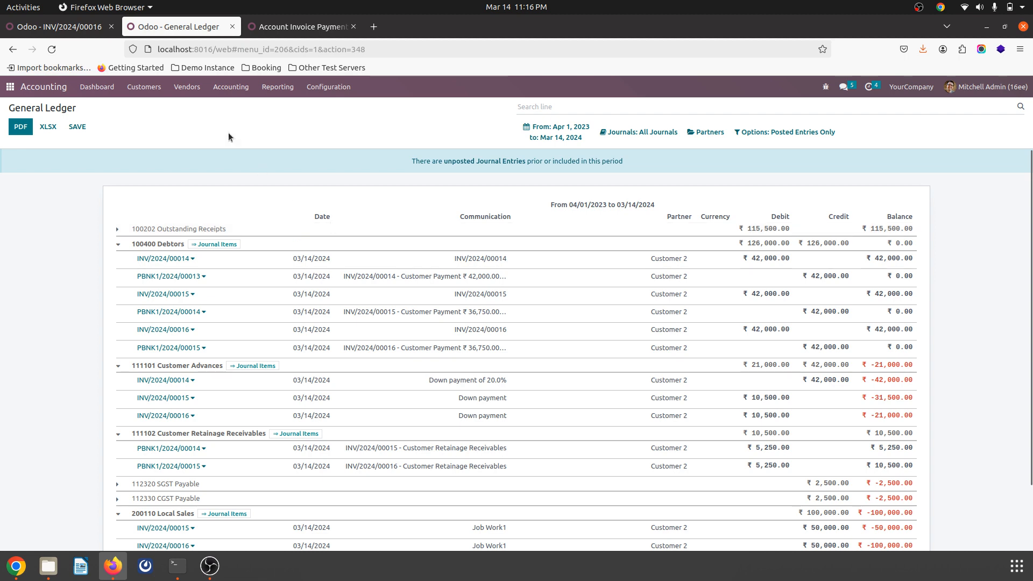
Step: Mark milestone M3 - Job Work1 of sales order S00022 as reached
click(54, 27)
click(106, 111)
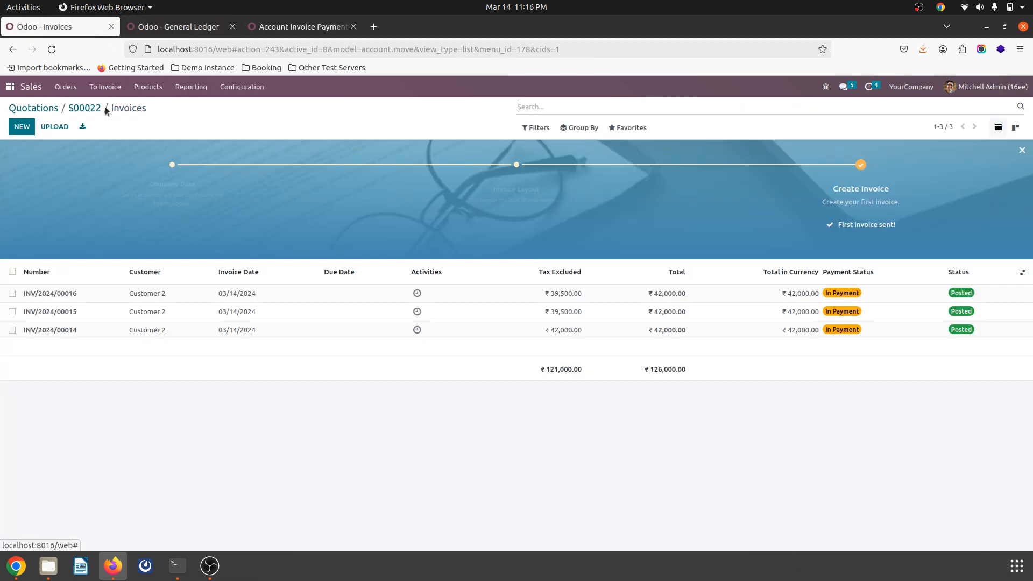
click(95, 108)
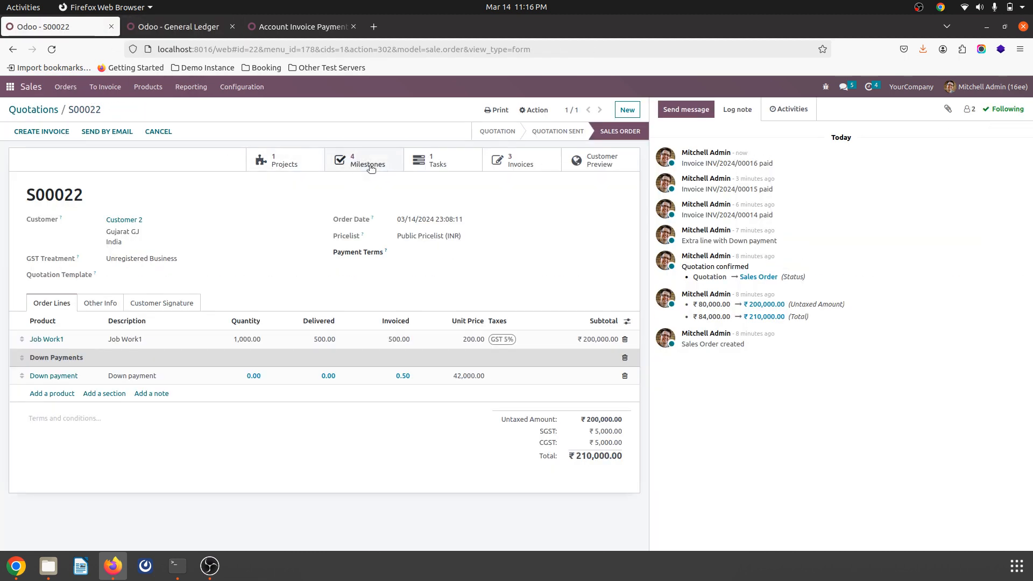
click(370, 167)
click(733, 216)
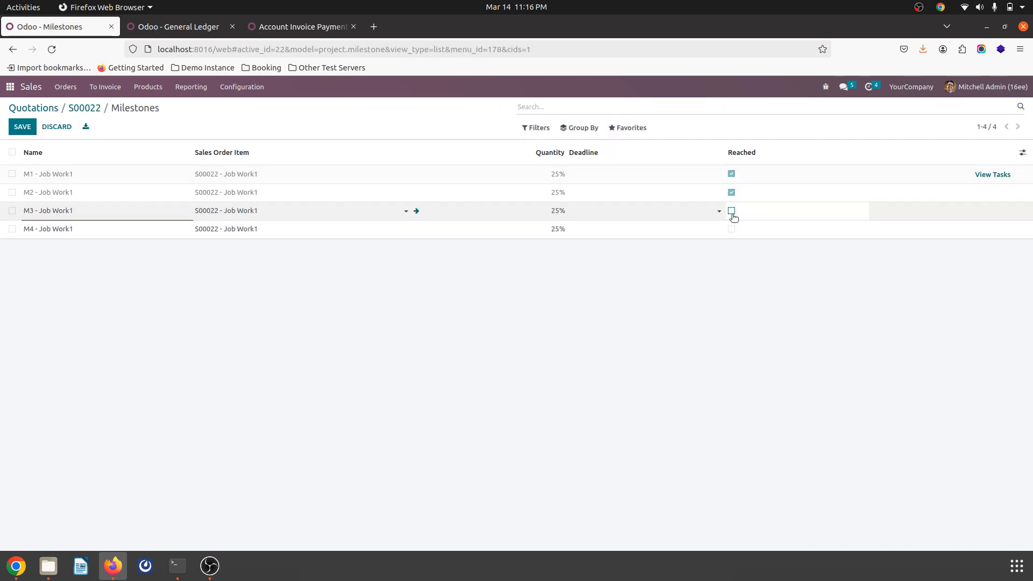
click(732, 211)
click(526, 304)
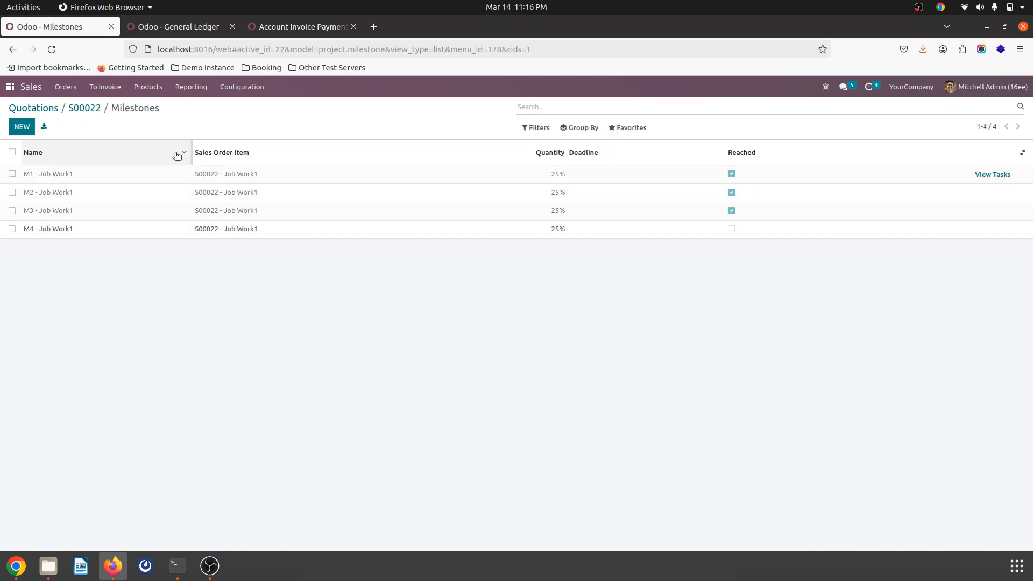
Step: Create a regular invoice for the third milestone from sales order S00022 with down payments deducted and open the new draft
click(85, 109)
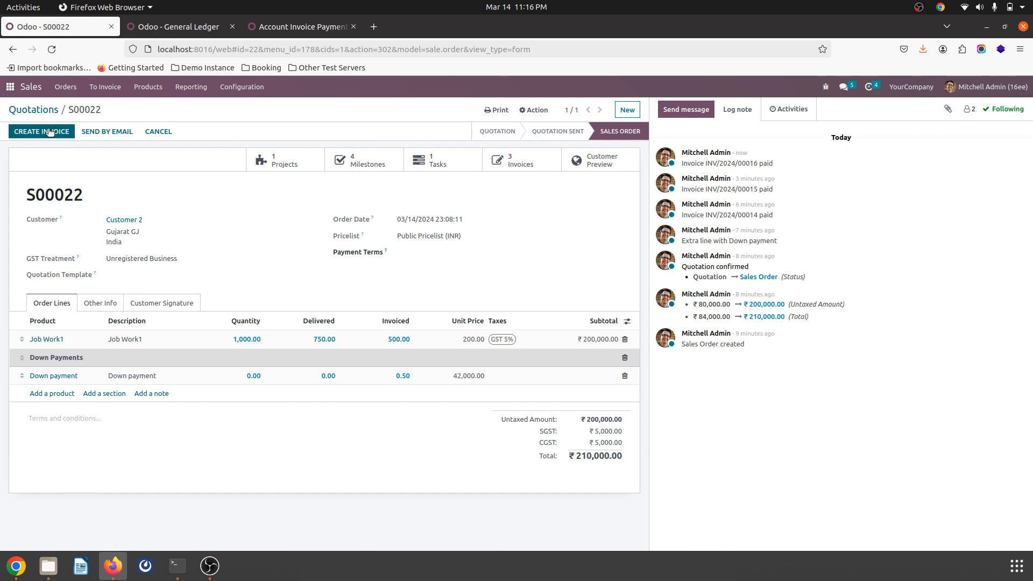
click(50, 132)
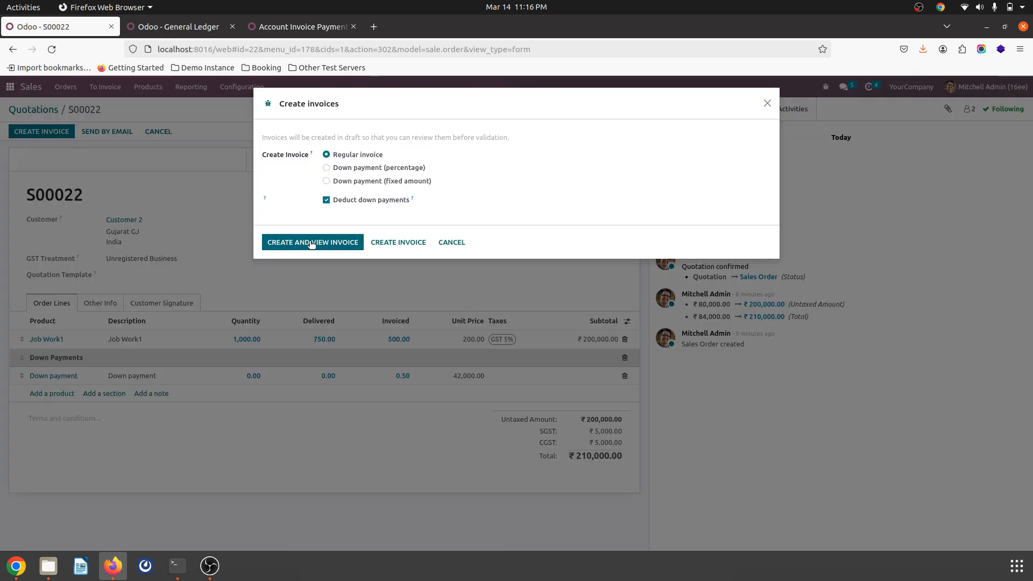
click(314, 243)
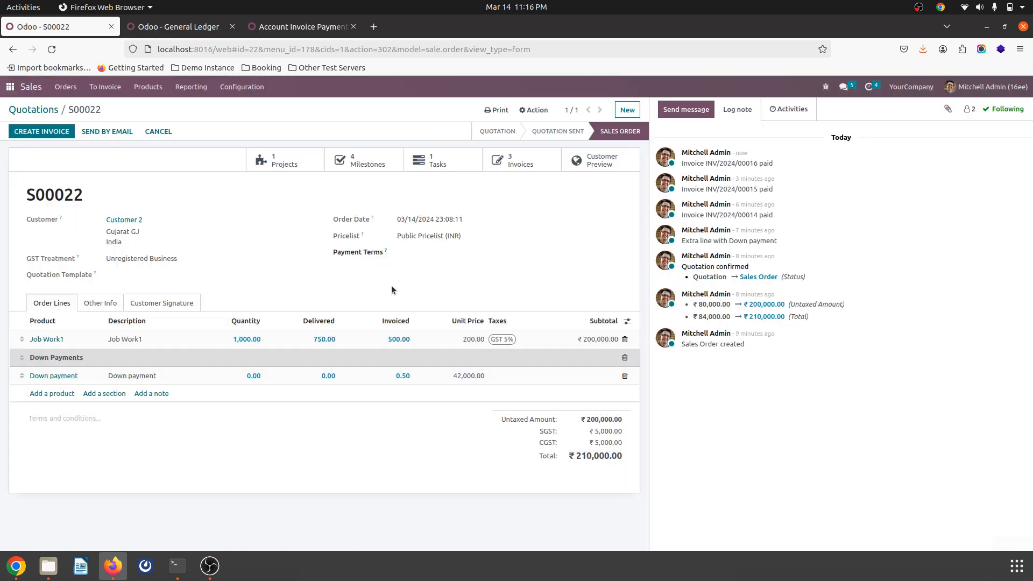
click(482, 355)
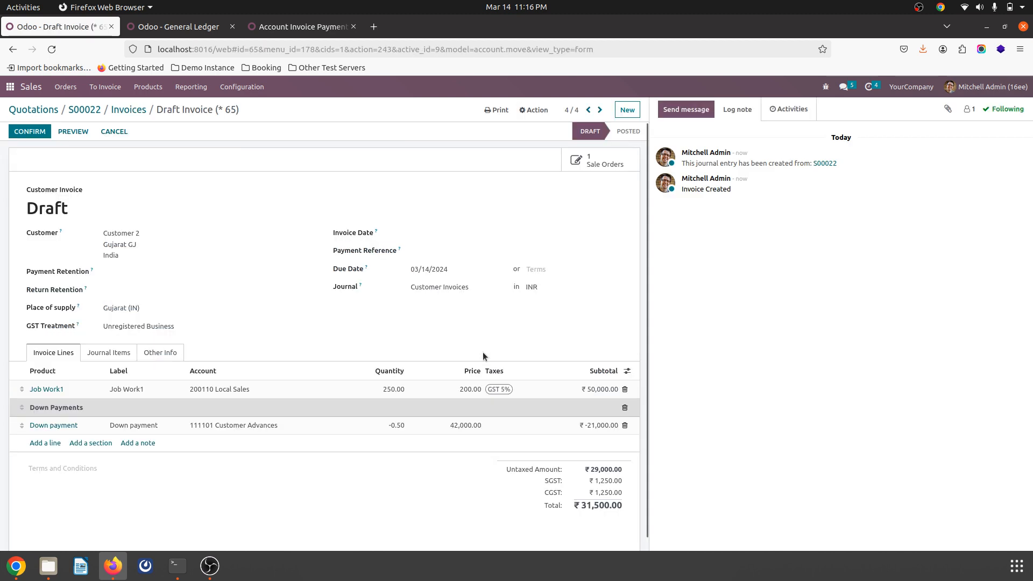
Step: Set the down payment line's quantity to -0.25 and the payment retention to 10 percent of the total, and save the draft
click(398, 425)
click(197, 274)
click(176, 296)
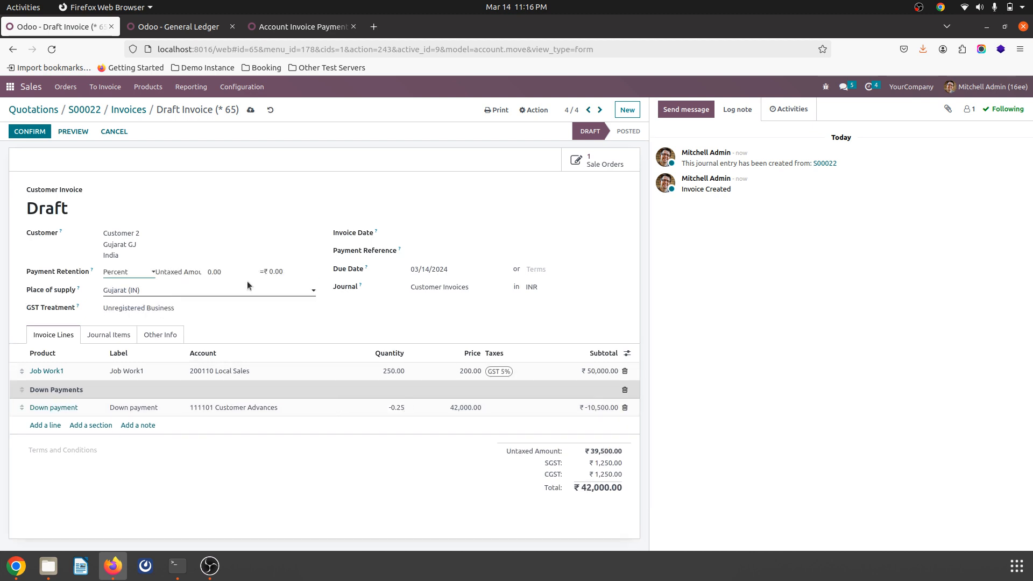
click(178, 271)
click(167, 299)
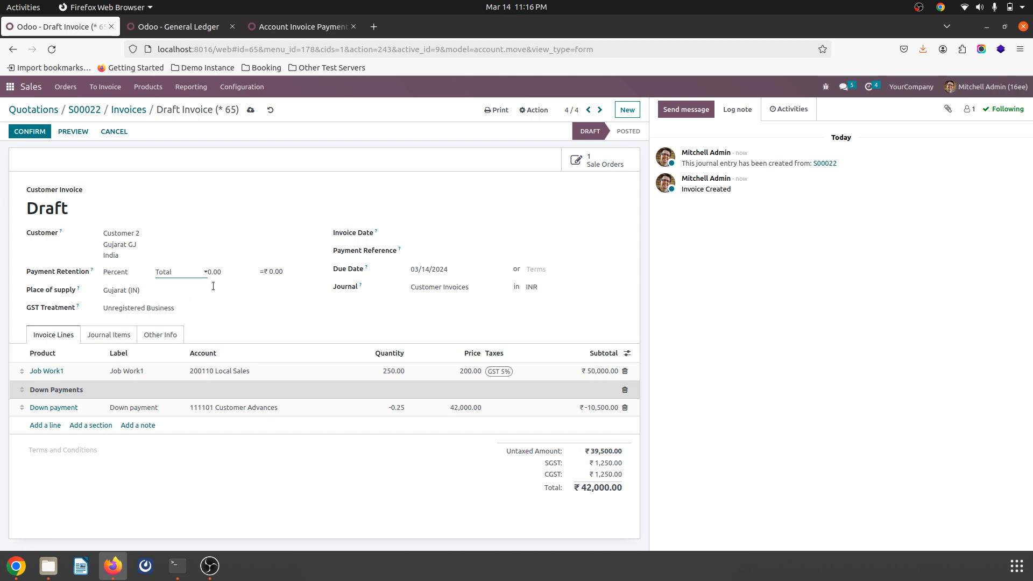
double_click(227, 271)
click(250, 111)
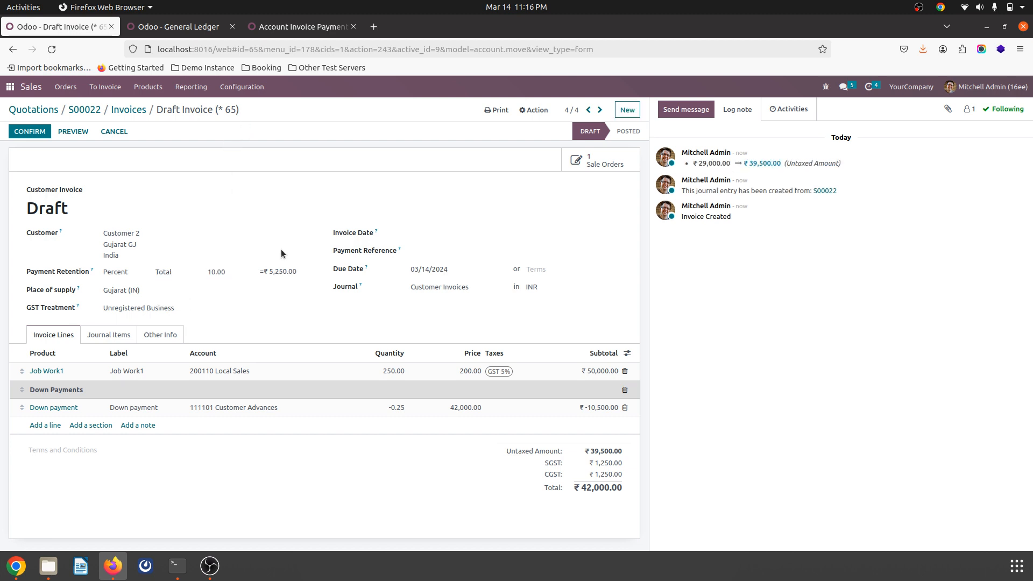
Step: Confirm the third milestone invoice and register its ₹36,750.00 payment through the Bank journal with the suggested retention applied
click(35, 133)
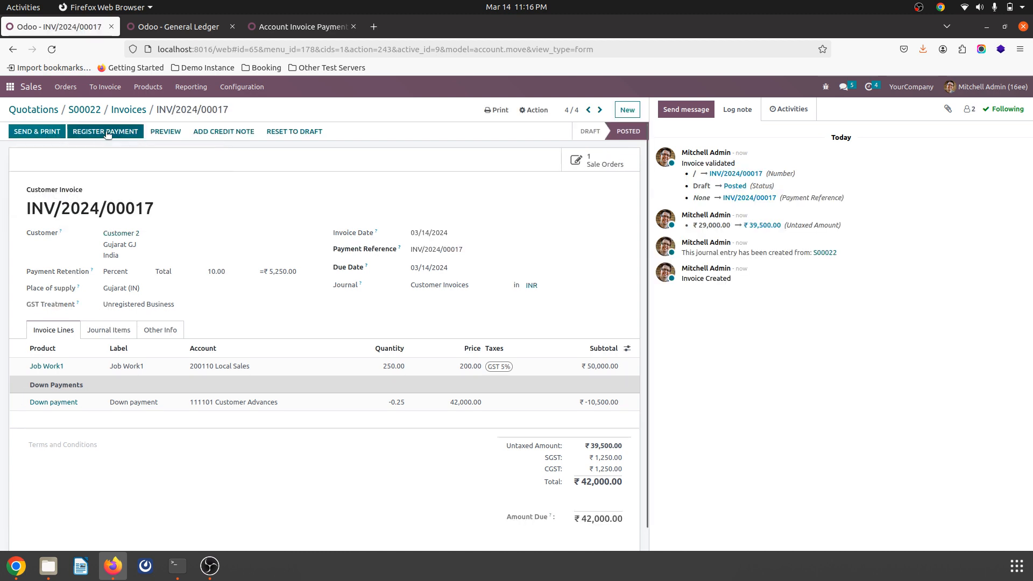
click(107, 132)
click(434, 176)
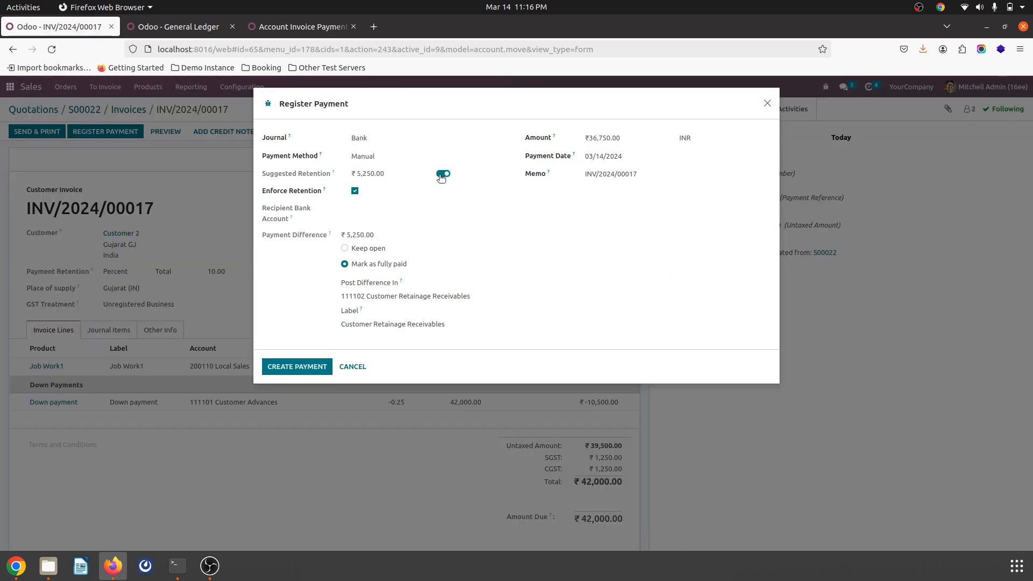
click(297, 367)
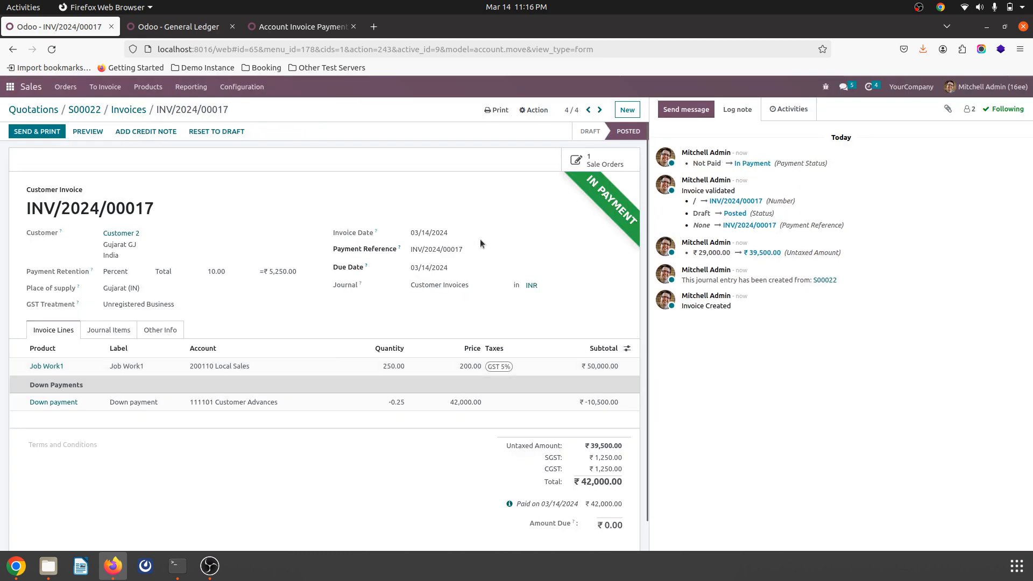
Step: Mark milestone M4 - Job Work1 of sales order S00022 as reached
click(84, 110)
click(367, 167)
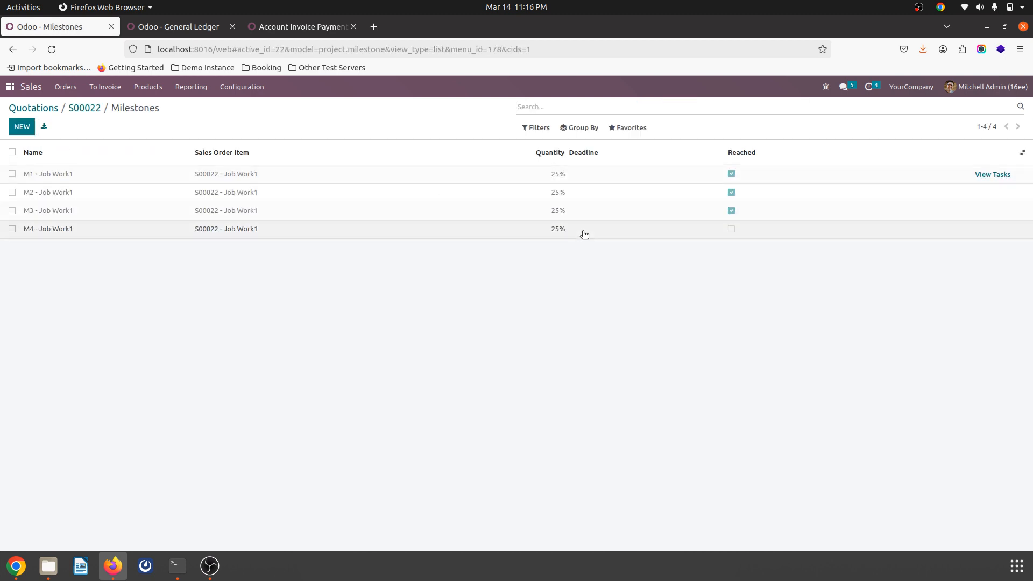
click(731, 230)
click(721, 257)
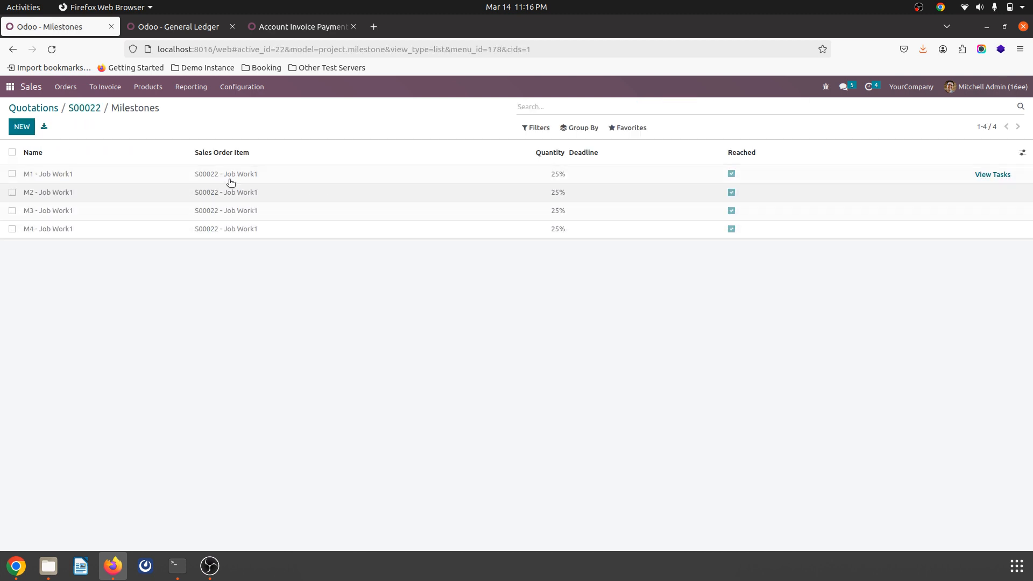
Step: Create a regular invoice for the fourth milestone from sales order S00022 with down payments deducted and open the new draft
click(81, 109)
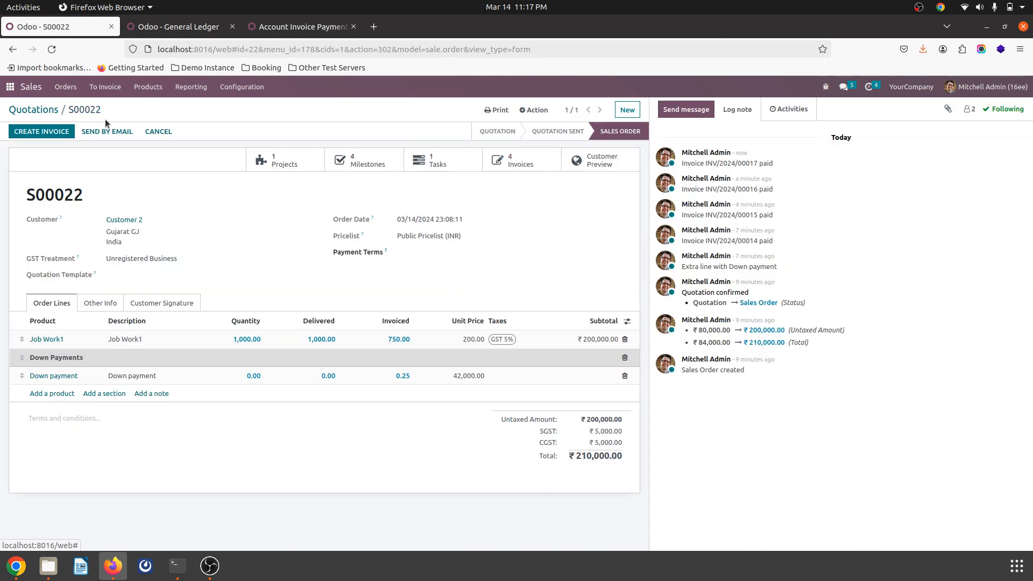
click(51, 130)
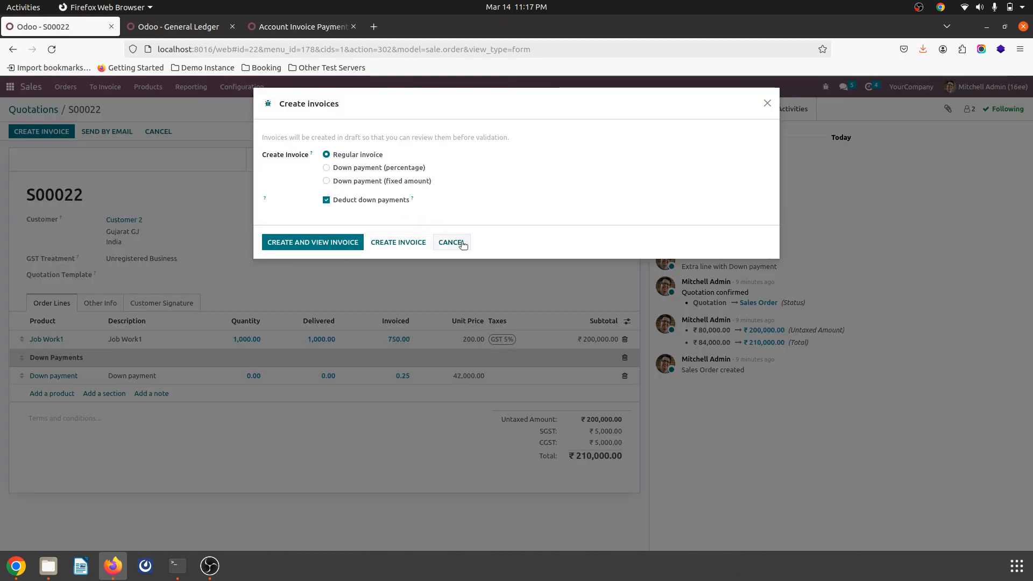
click(307, 244)
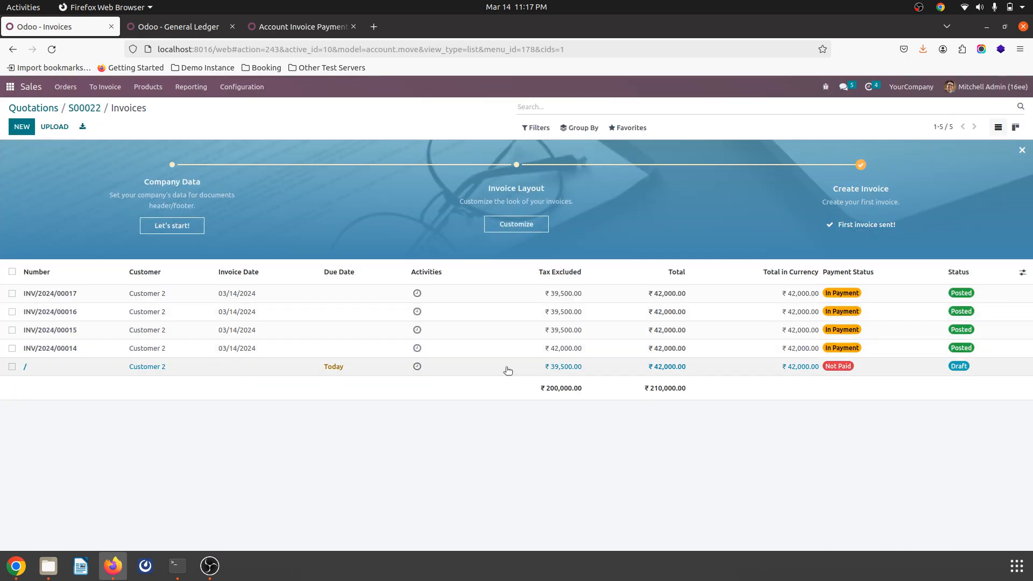
click(506, 368)
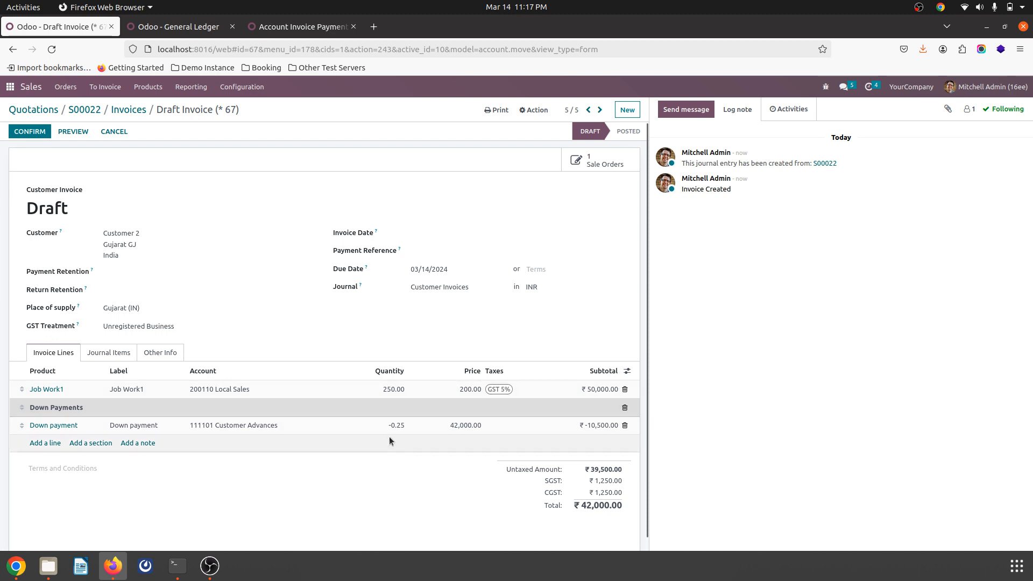
Step: Set the fourth milestone invoice's payment retention to 10 percent of the total
click(170, 275)
click(152, 295)
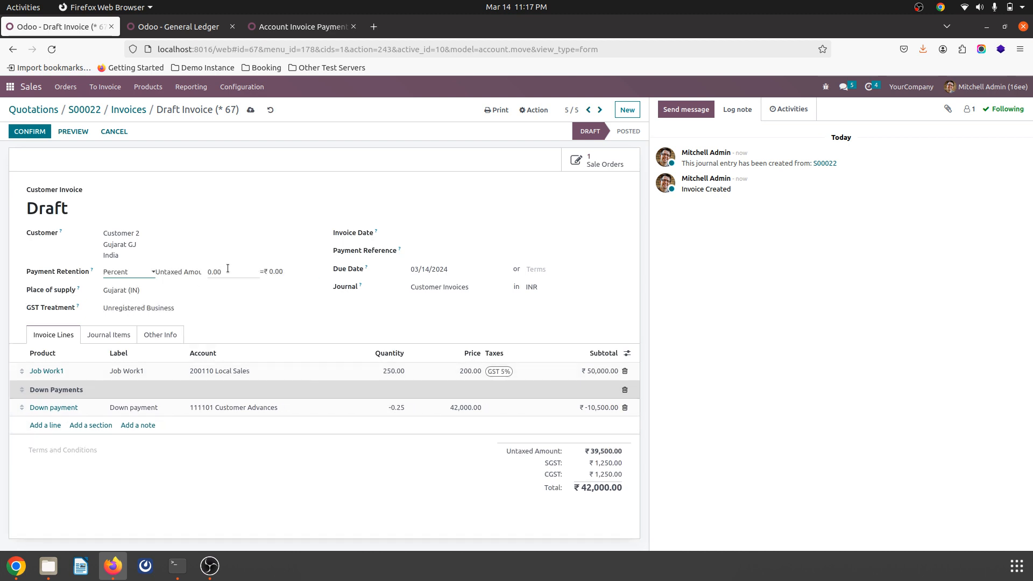
click(187, 274)
click(169, 299)
click(215, 272)
text(10)
key(Tab)
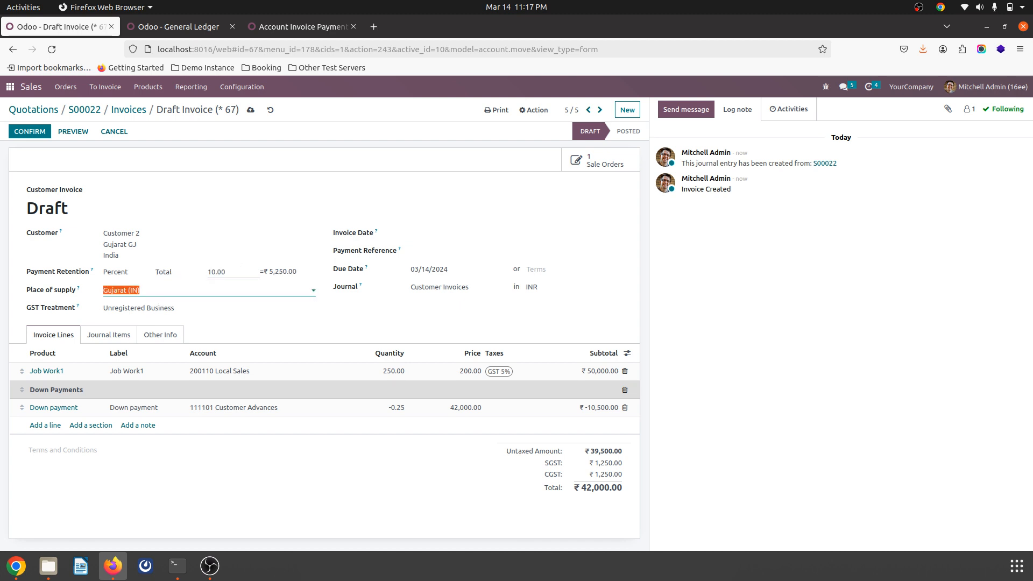
Step: Confirm the fourth milestone invoice and register its ₹36,750.00 payment through the Bank journal with the suggested retention applied
click(34, 131)
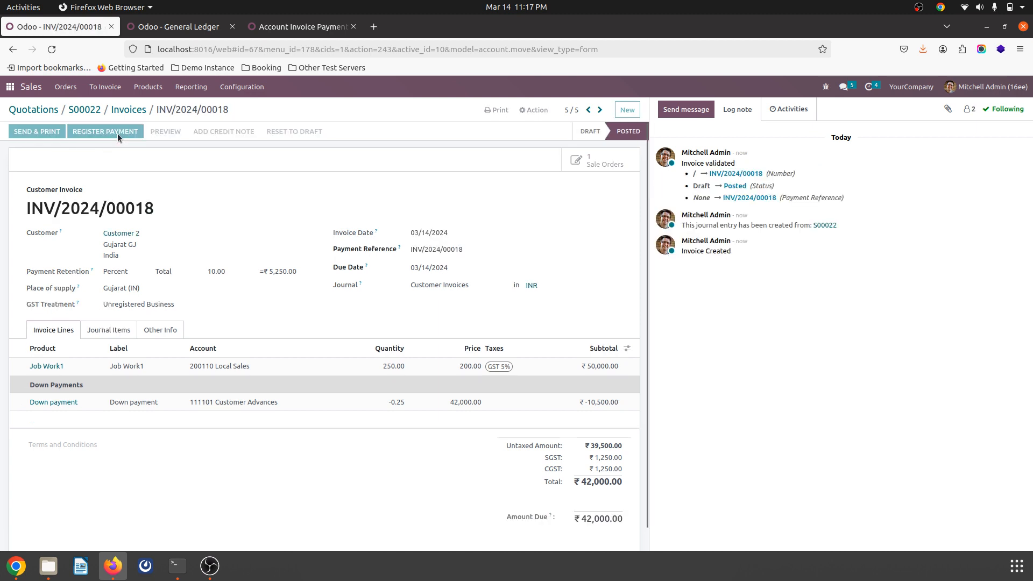
click(117, 134)
click(442, 173)
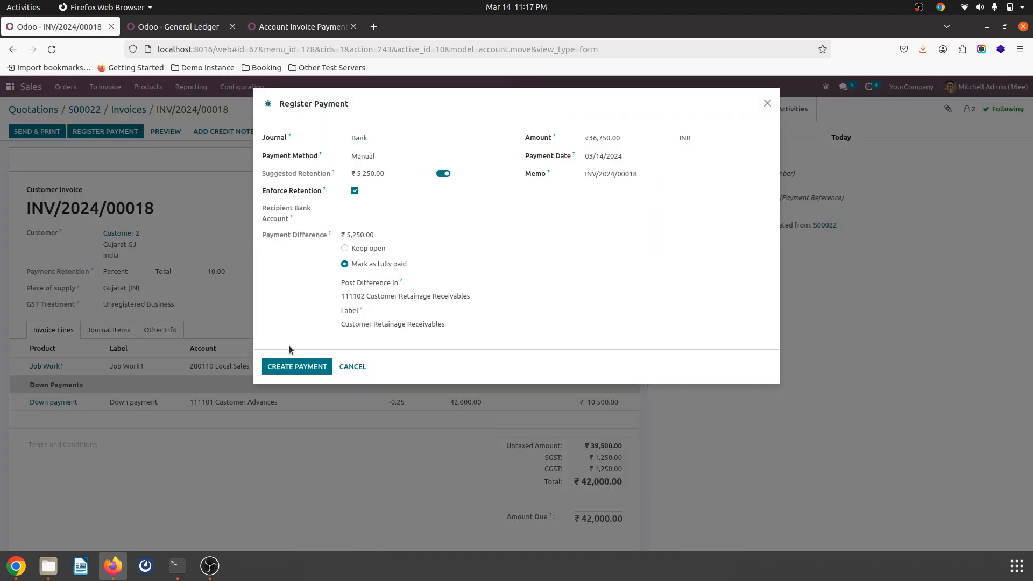
click(303, 367)
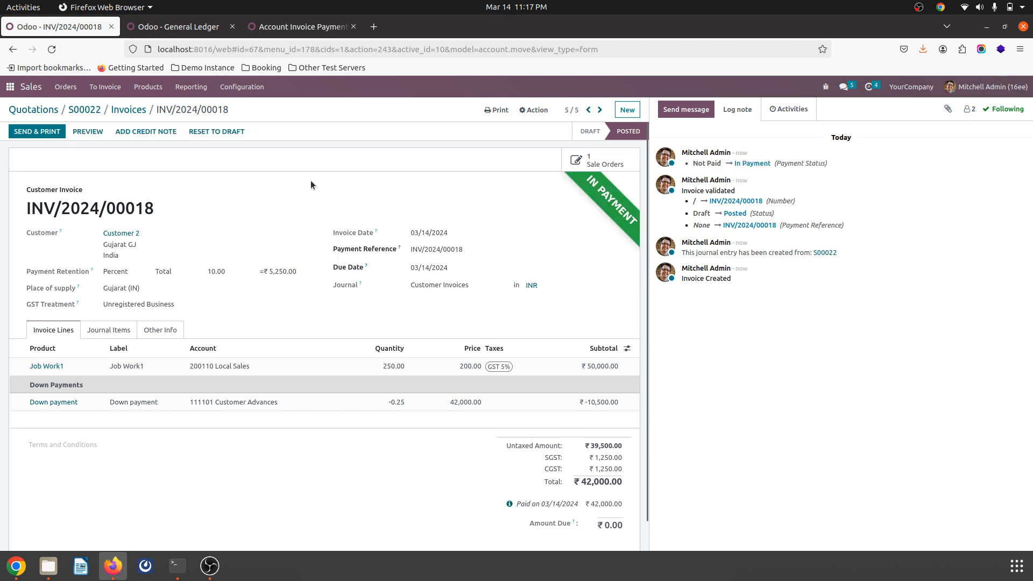
Step: Refresh the General Ledger and examine the Debtors, Customer Advances and Customer Retainage Receivables amounts for all four milestone invoices
click(201, 27)
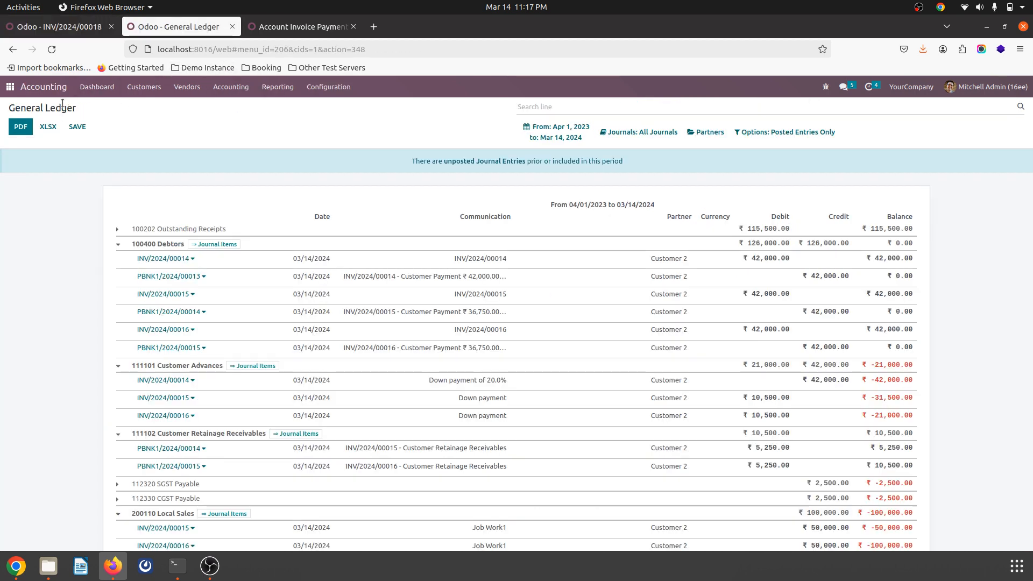
click(52, 49)
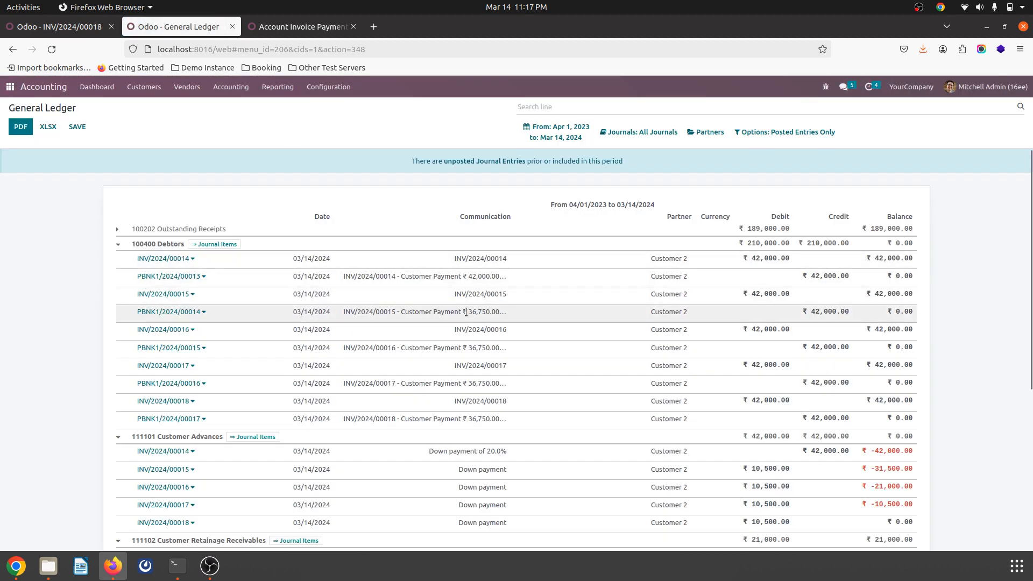
double_click(765, 256)
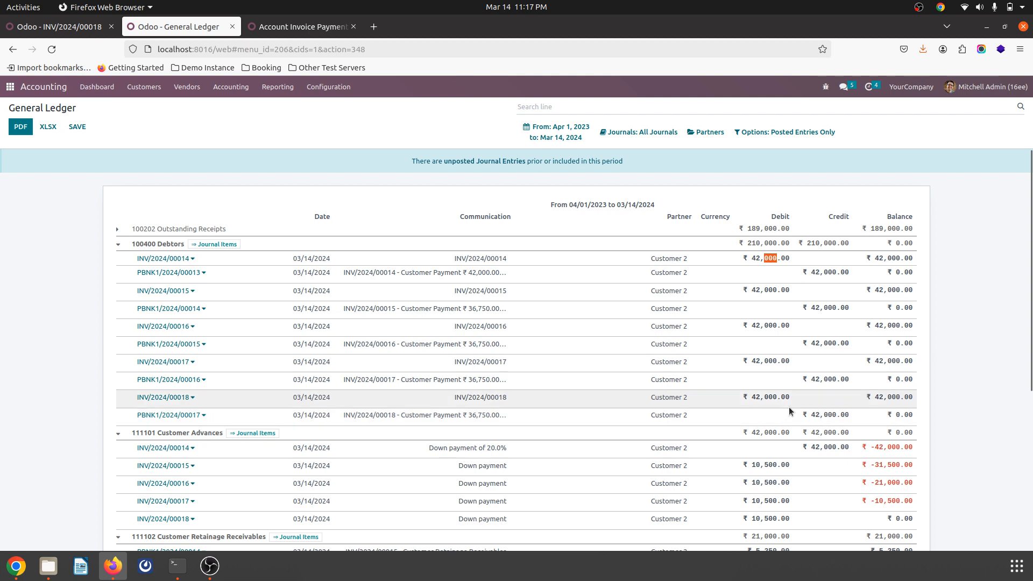
scroll(789, 406, down, 3)
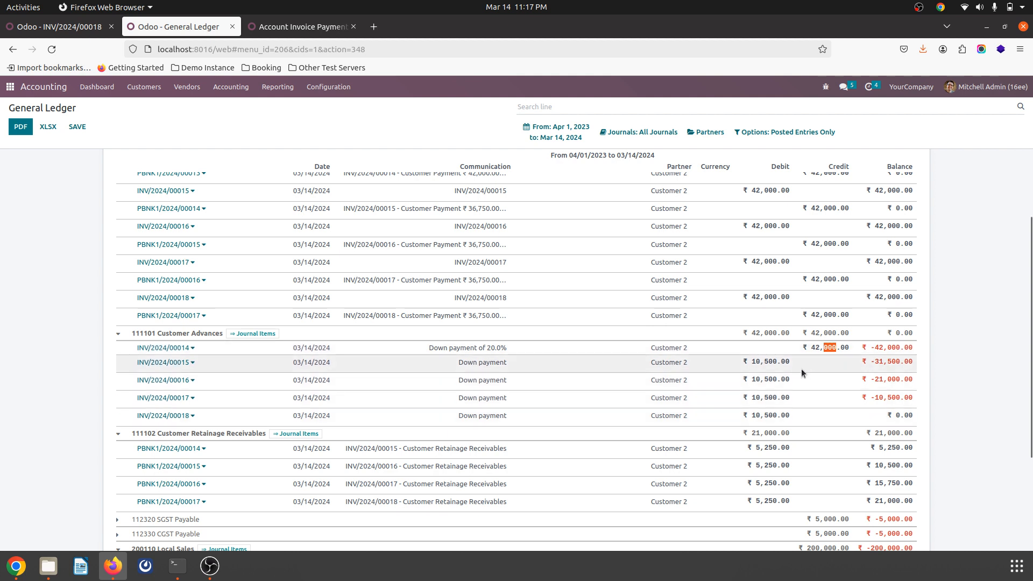
scroll(801, 369, down, 3)
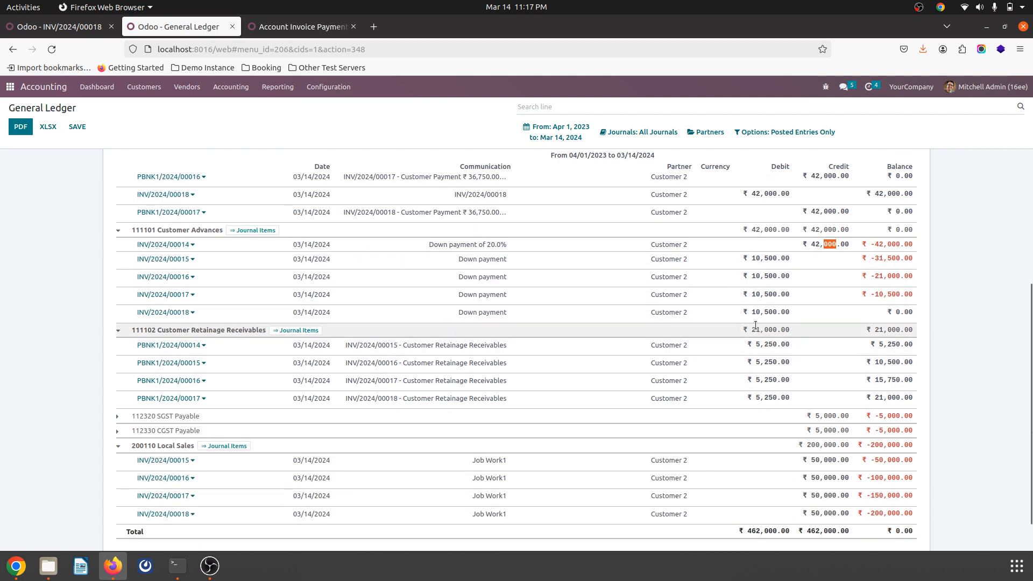
drag(752, 327, 784, 328)
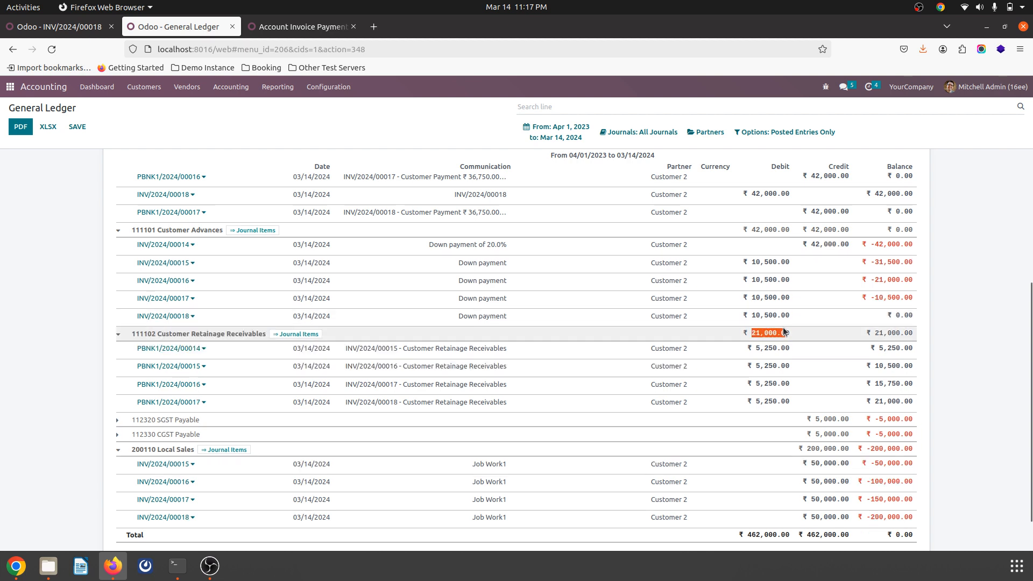
Step: Review the remaining General Ledger accounts down to the Local Sales entries and the report total
click(964, 343)
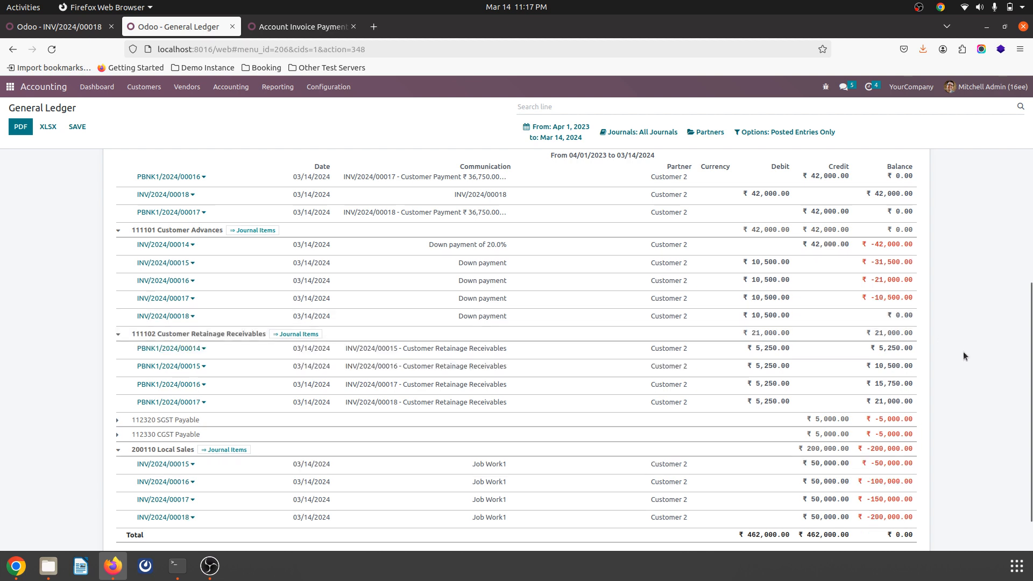
scroll(963, 355, down, 1)
scroll(963, 355, down, 2)
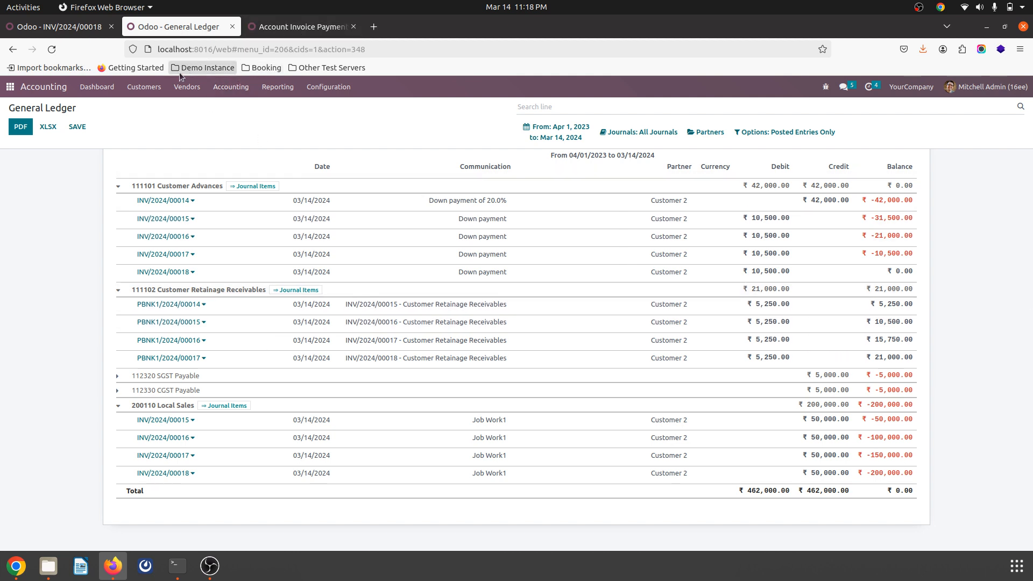
Step: Start a new customer invoice in Accounting for Customer 2
click(145, 87)
click(146, 108)
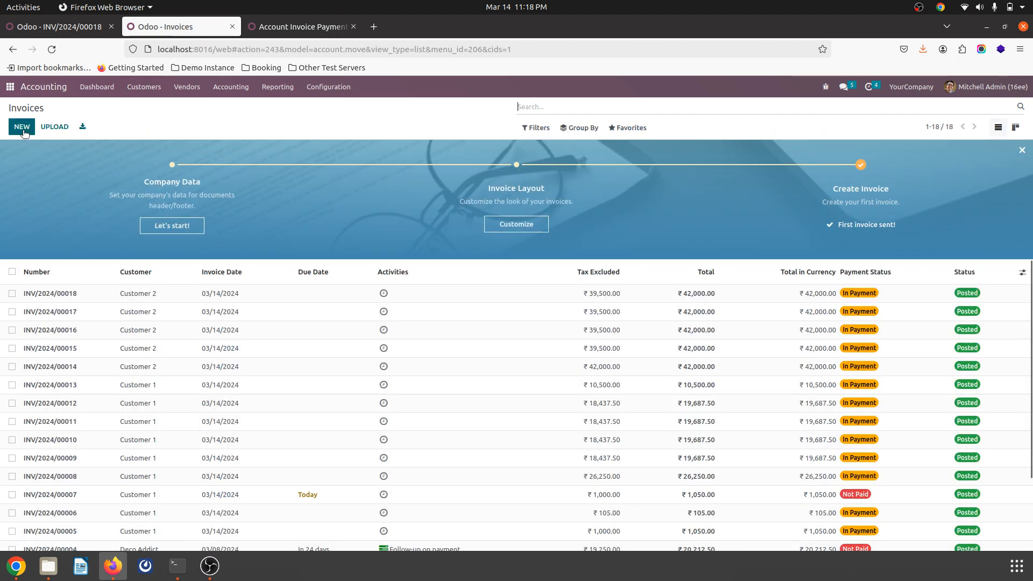
click(22, 129)
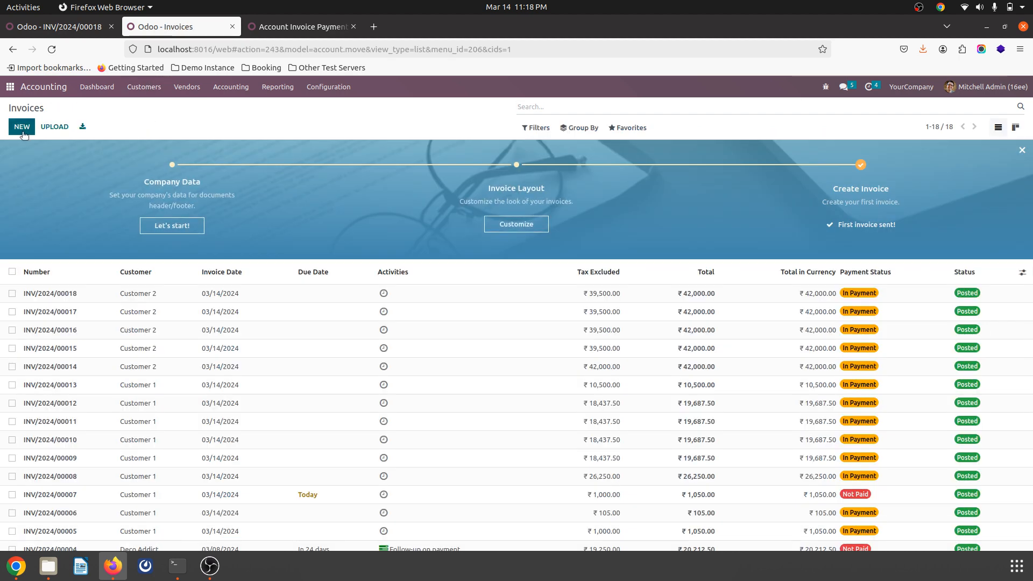
click(154, 205)
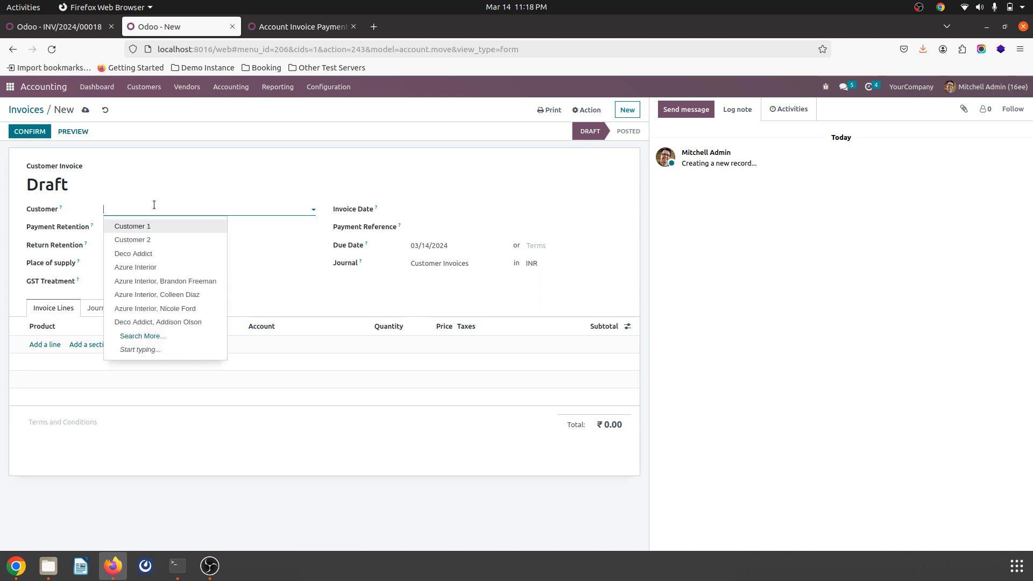
click(157, 239)
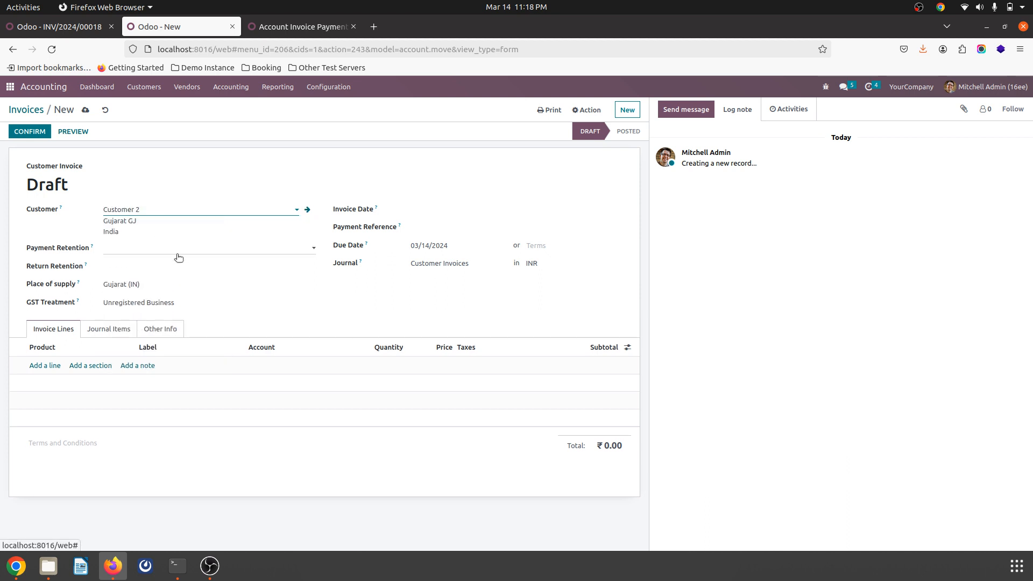
Step: Add the four retained payments PBNK1/2024/00017, 00016, 00015 and 00014 as the invoice's return retention
click(131, 262)
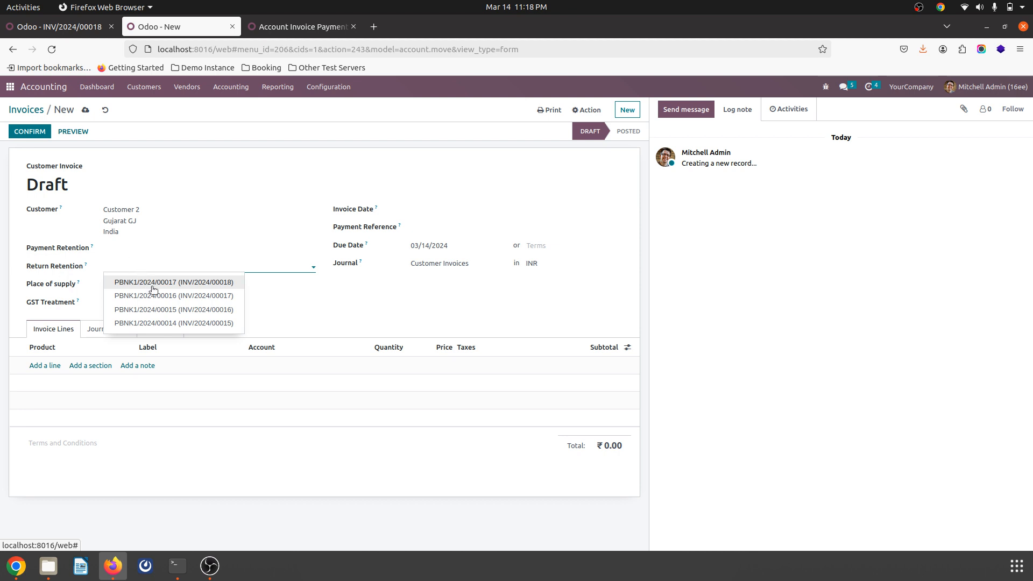
click(199, 282)
click(258, 247)
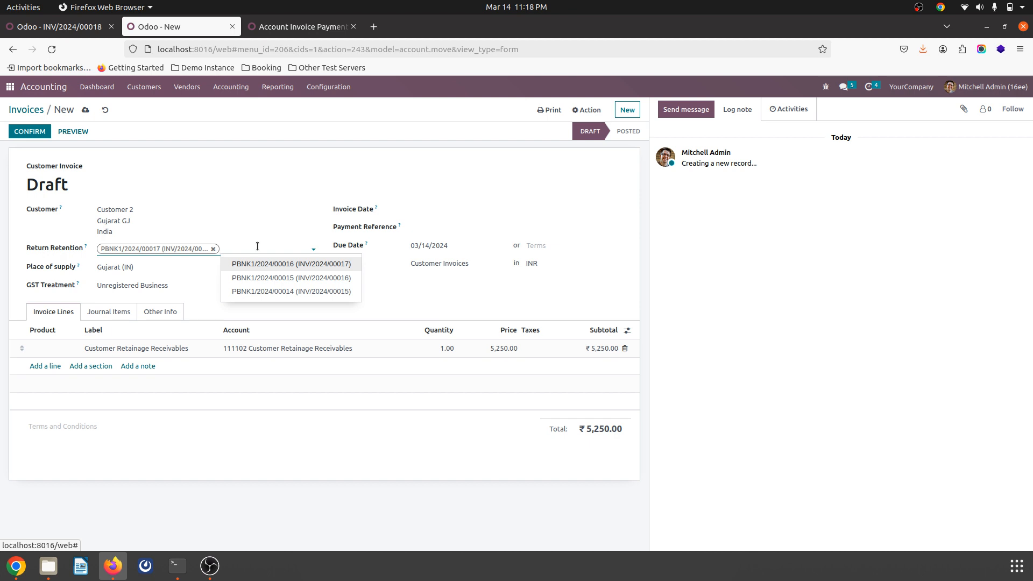
click(279, 268)
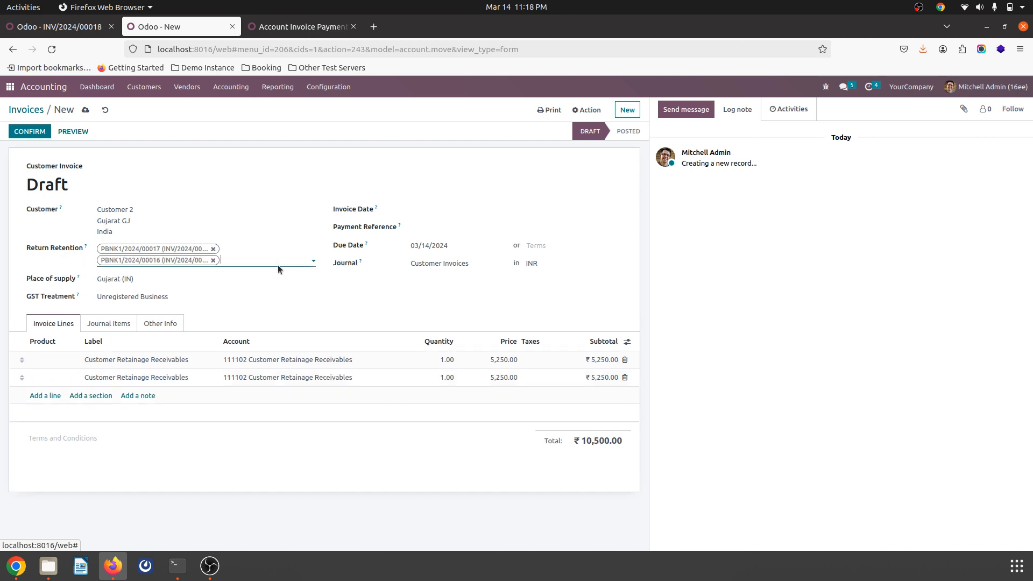
click(241, 263)
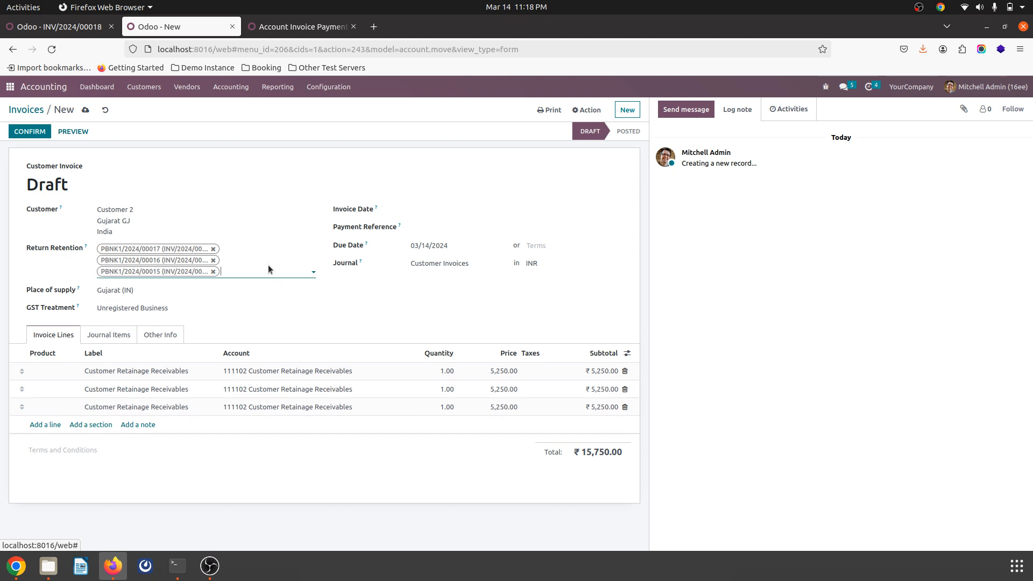
click(267, 276)
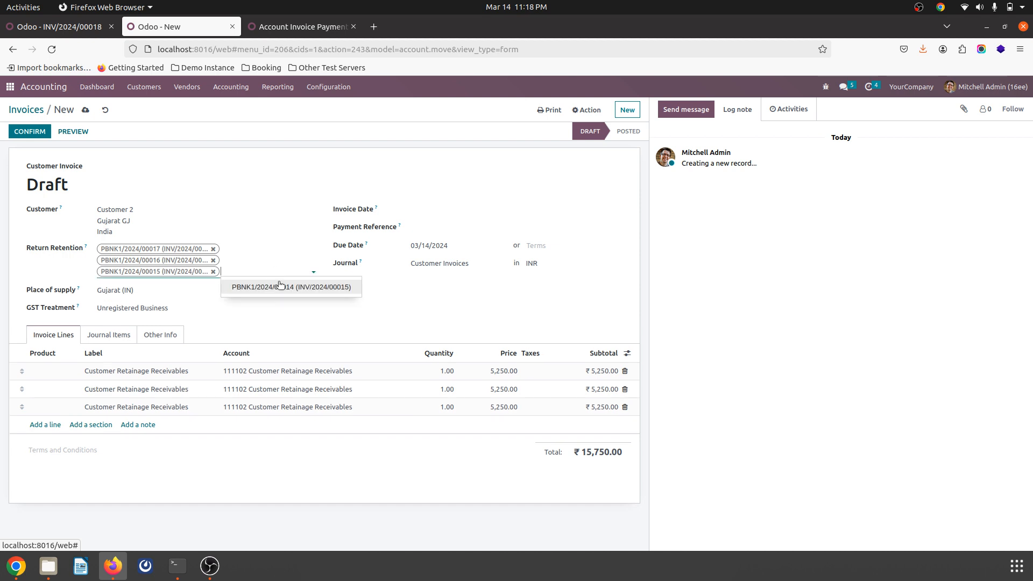
click(279, 282)
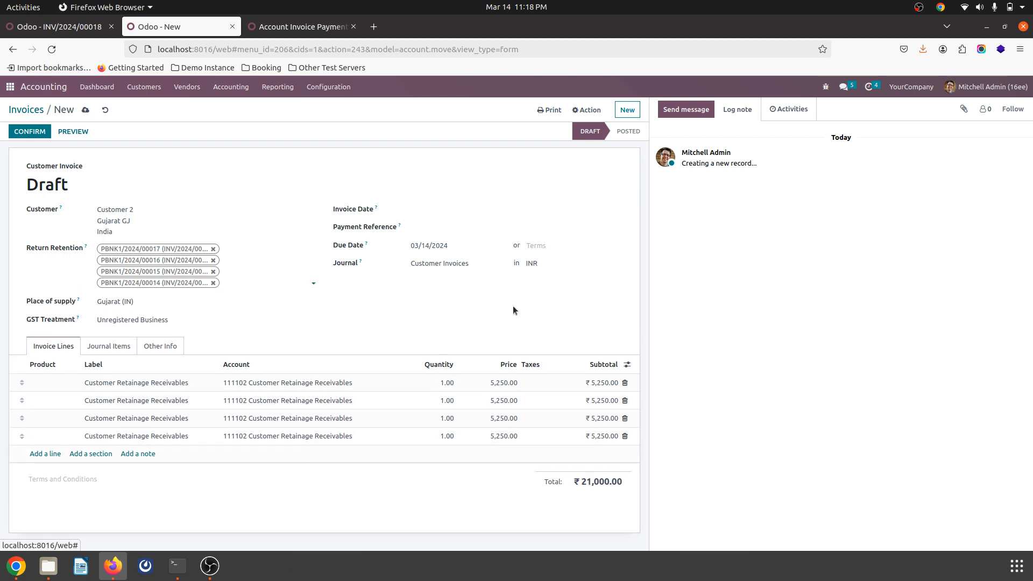
Step: Confirm the retention return invoice and register its ₹21,000.00 payment through the Bank journal
click(113, 348)
click(63, 346)
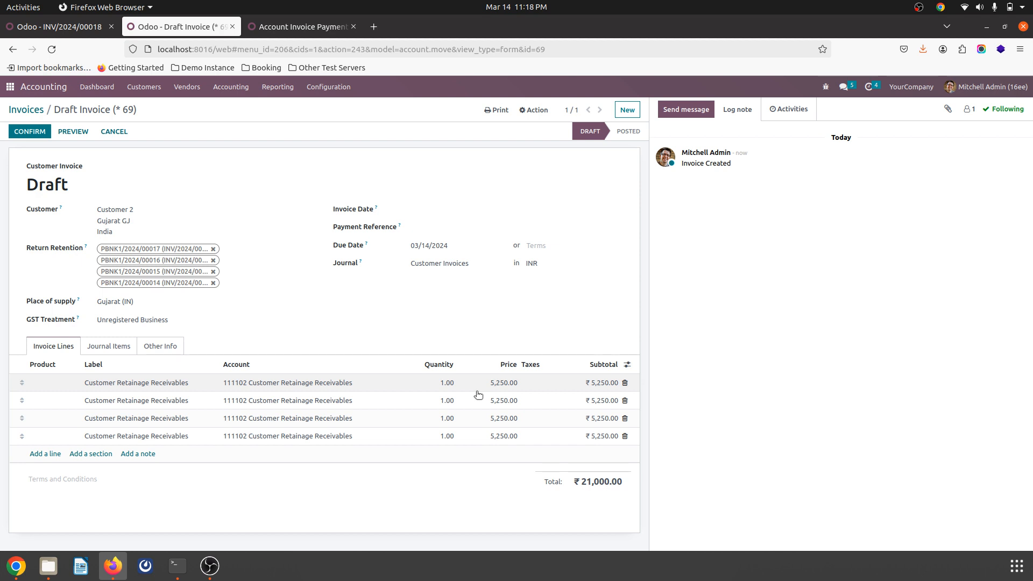
click(33, 134)
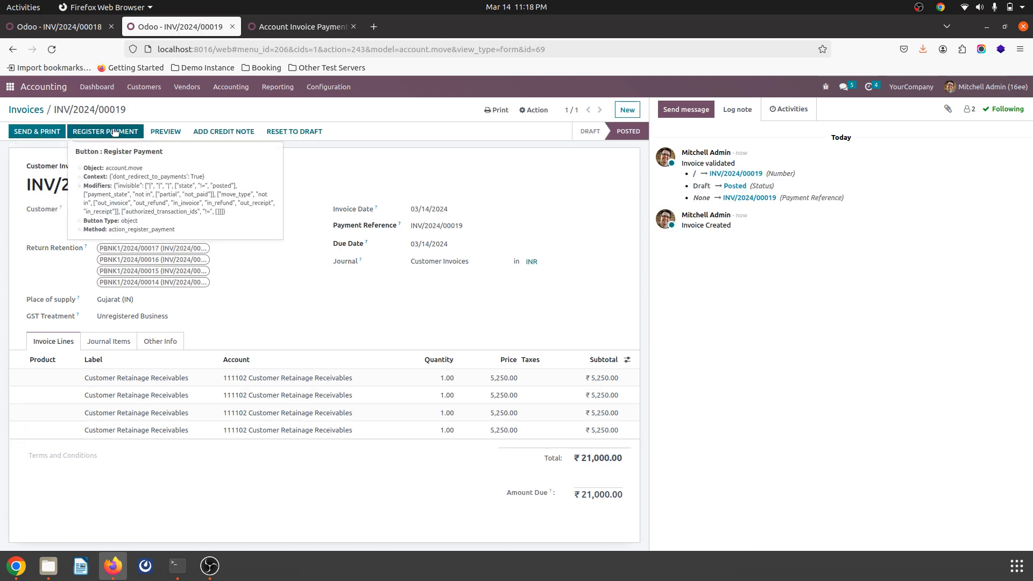
click(108, 341)
click(65, 341)
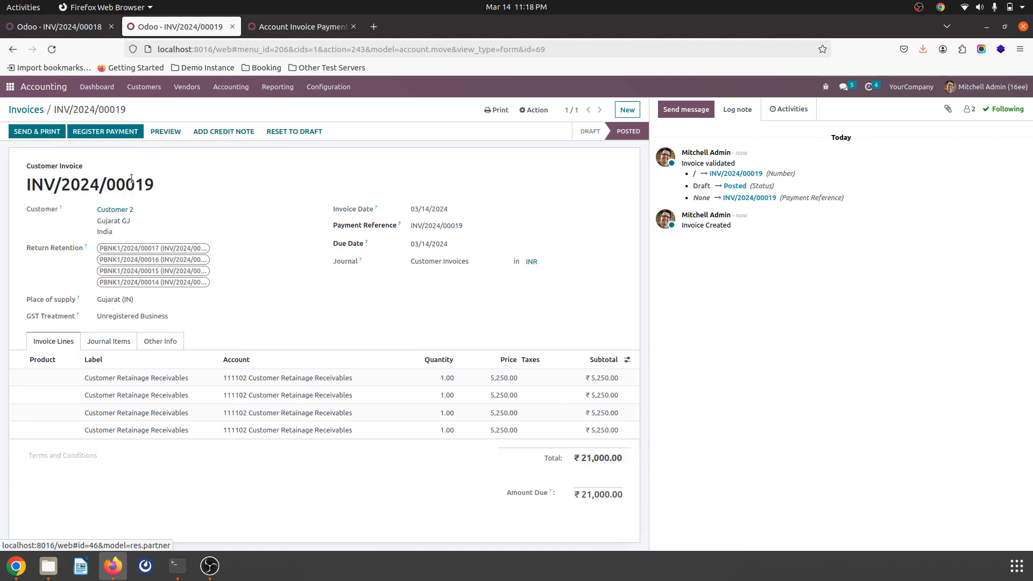
click(112, 132)
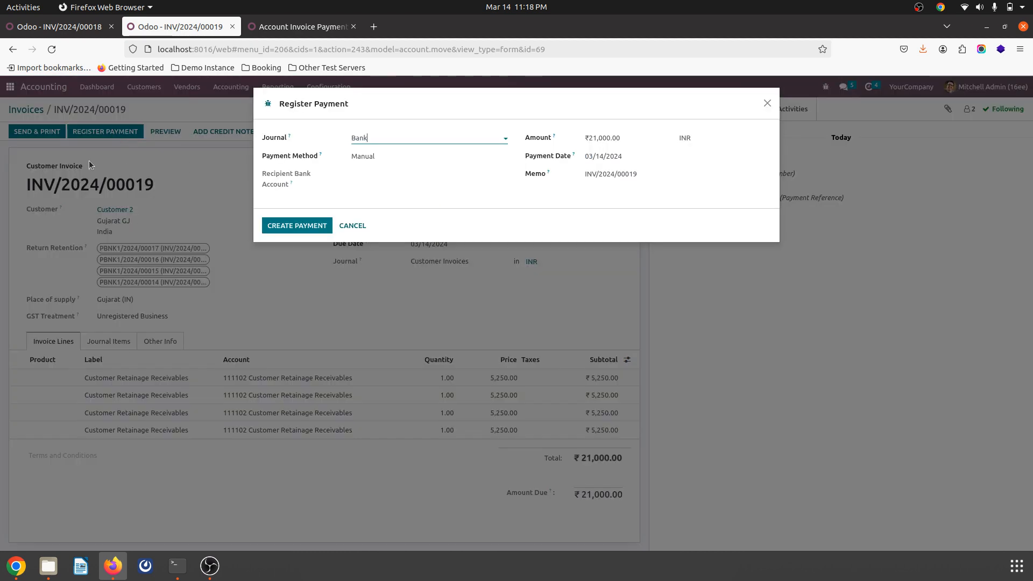
click(279, 227)
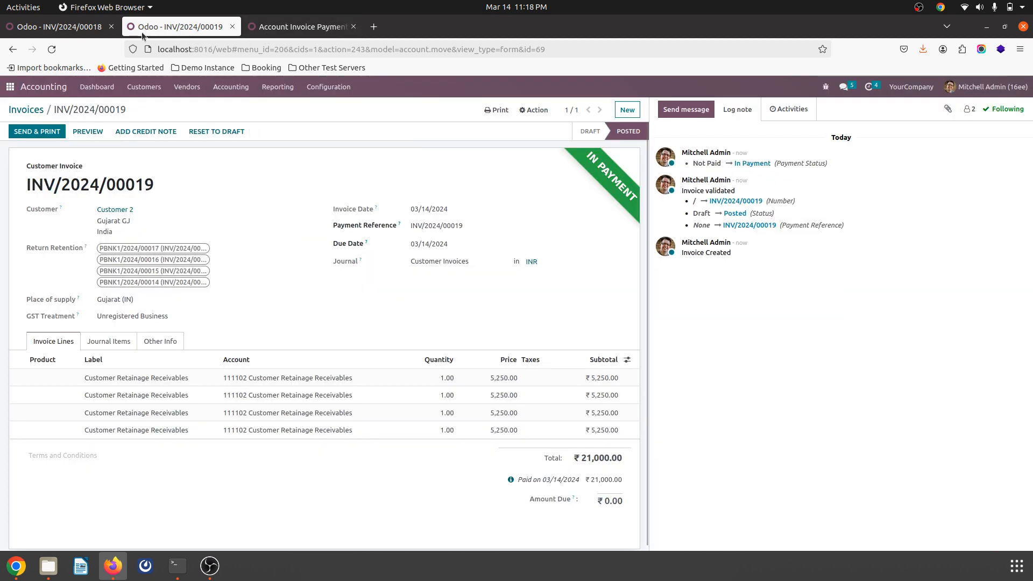
Step: Open the General Ledger and examine the Customer Retainage Receivables, Customer Advances and Debtors entries including the retention return invoice
click(277, 87)
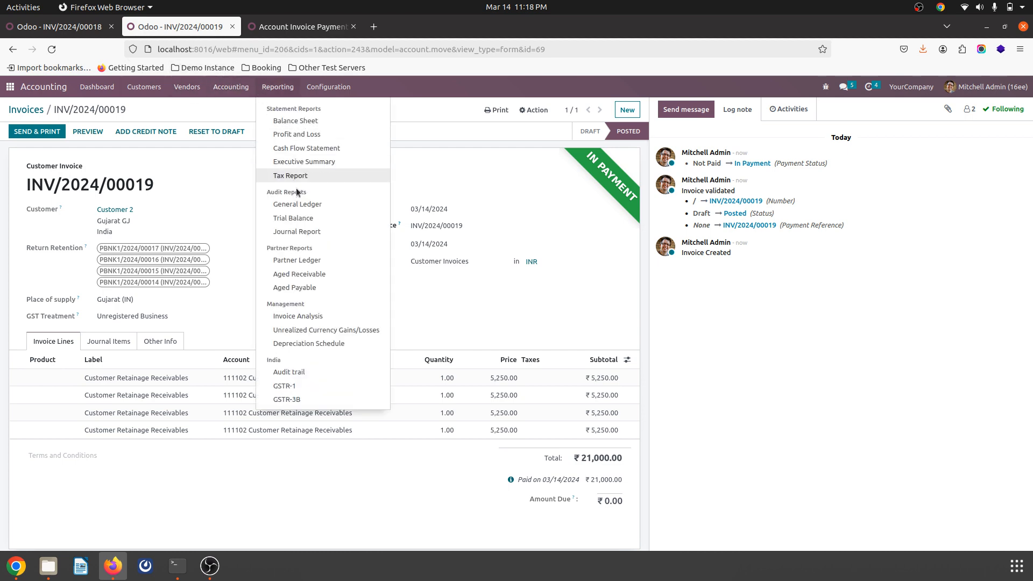
click(299, 196)
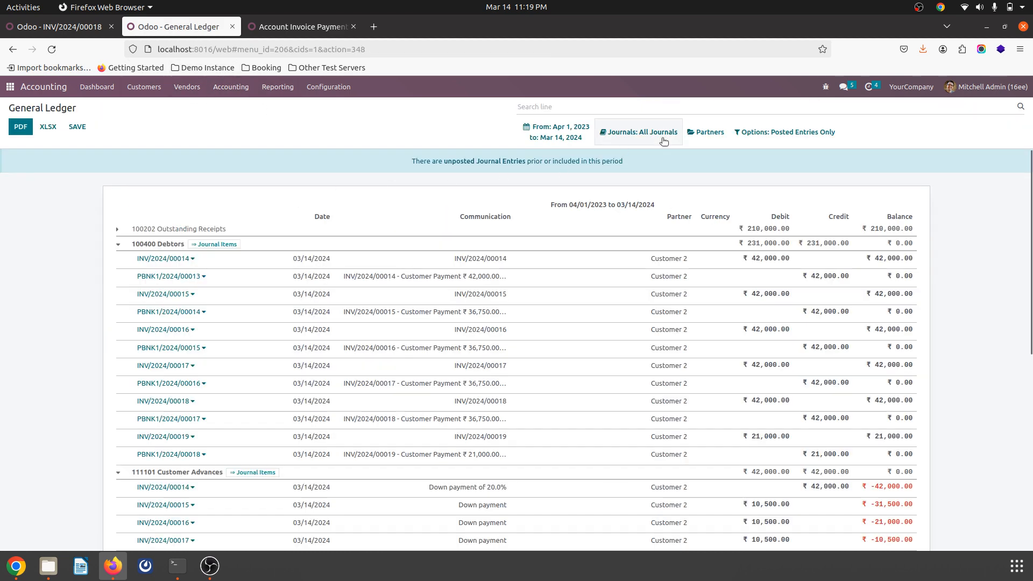
scroll(374, 260, down, 2)
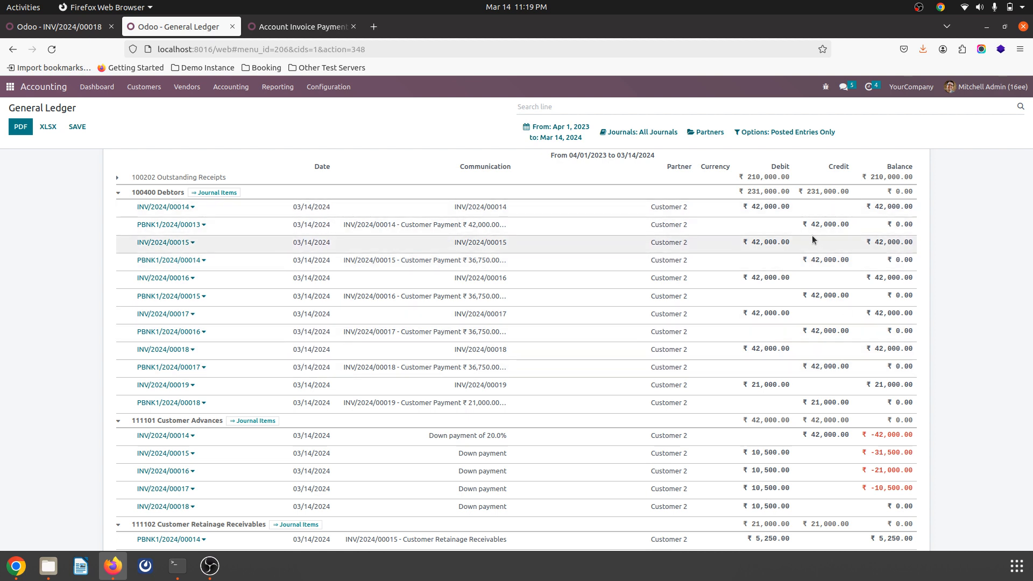
scroll(792, 387, down, 5)
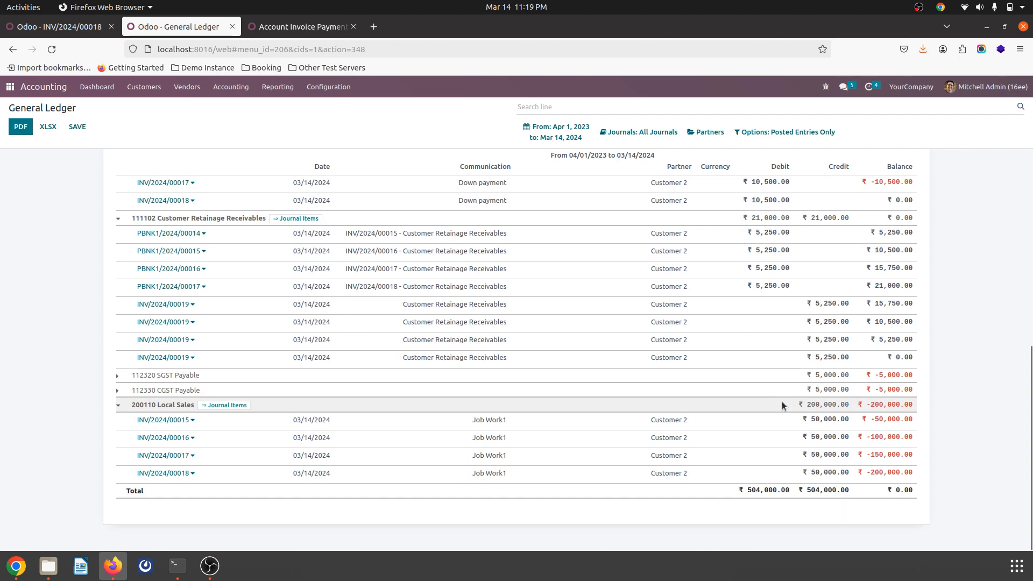
double_click(831, 218)
click(833, 216)
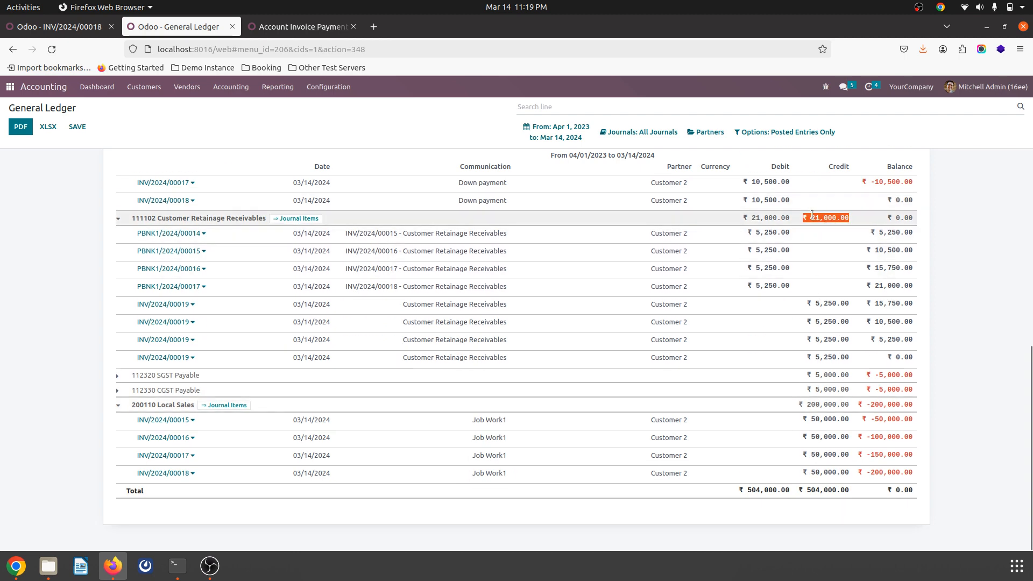
click(900, 217)
double_click(900, 217)
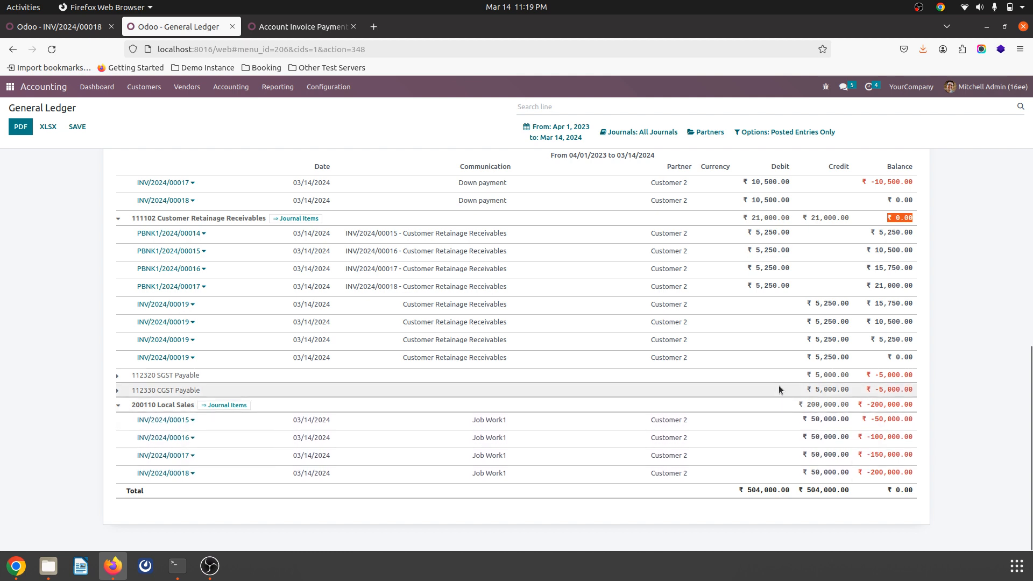
scroll(812, 317, up, 4)
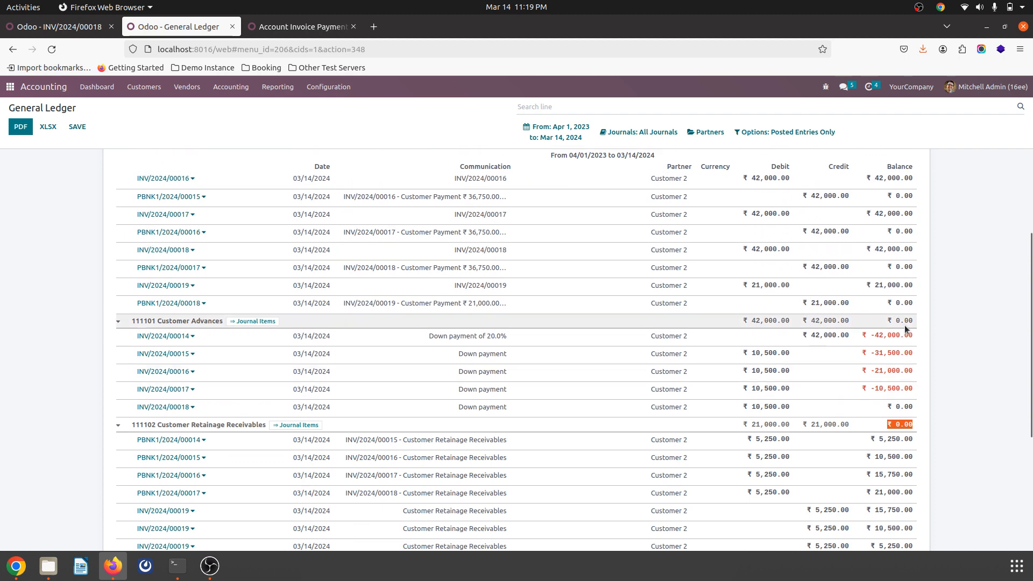
scroll(905, 325, up, 3)
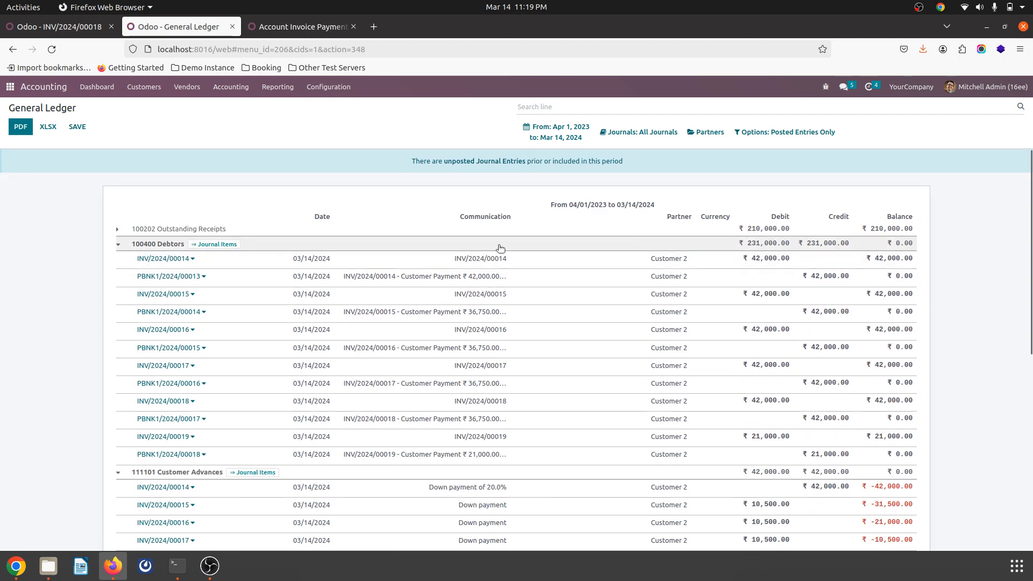
Step: Expand the Outstanding Receipts account in the General Ledger and compare its total with that of sales order S00022
click(263, 230)
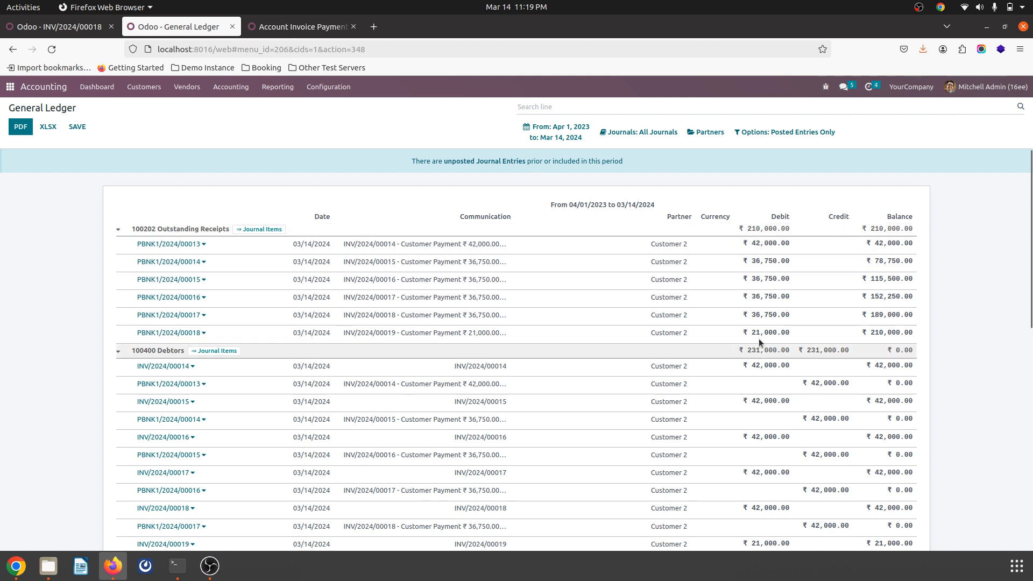
click(78, 30)
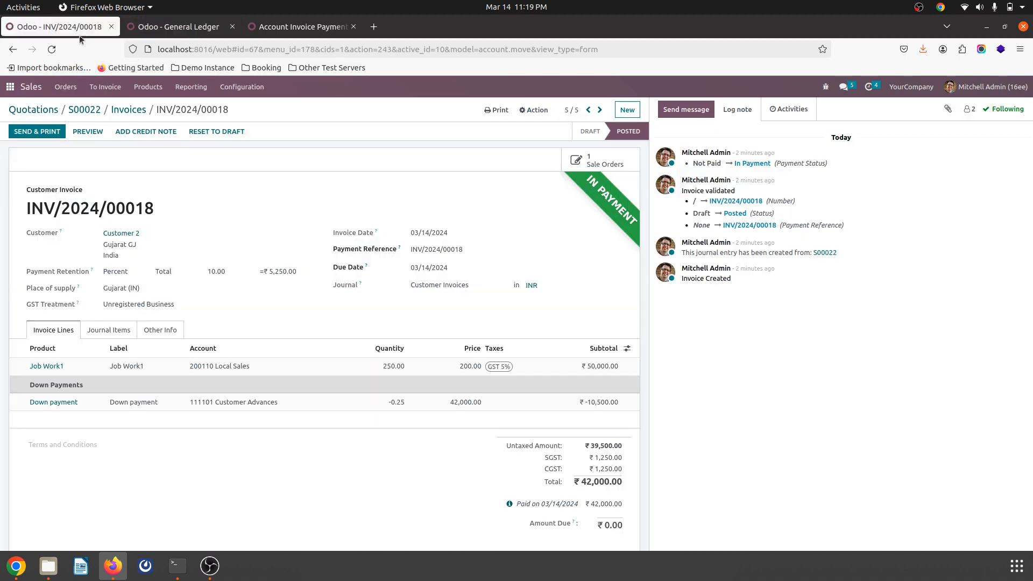
click(76, 110)
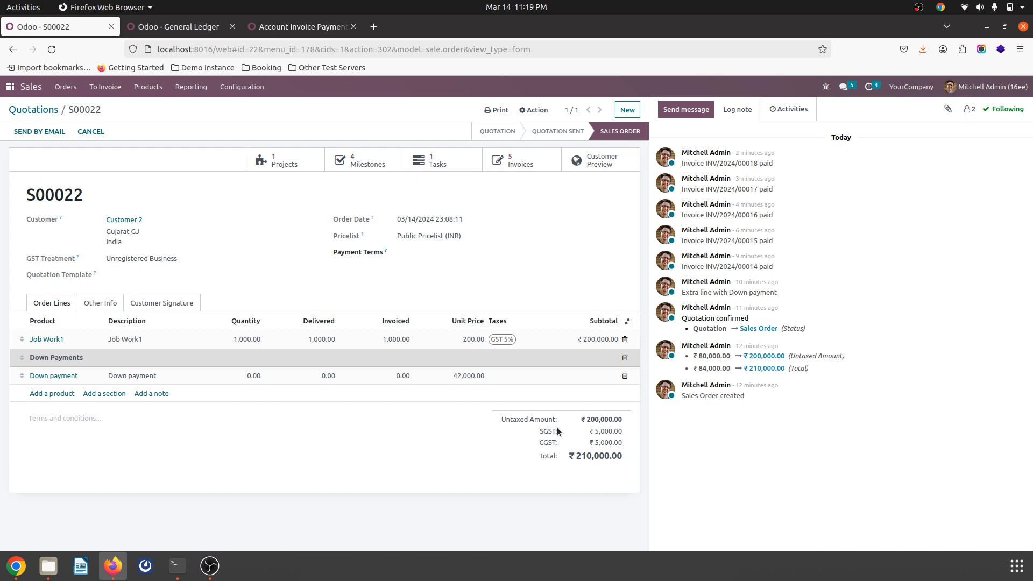
click(186, 26)
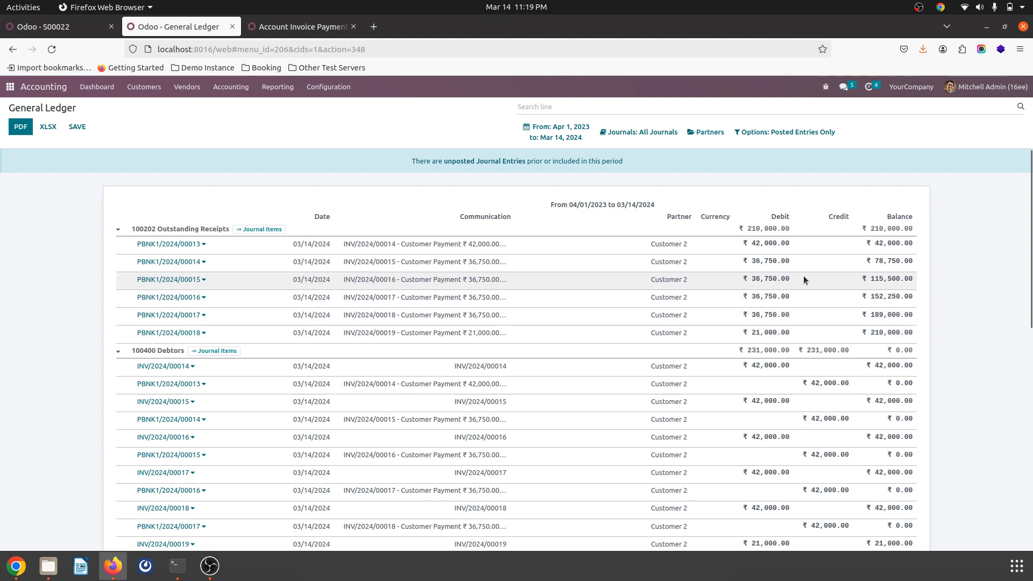
double_click(759, 224)
triple_click(759, 224)
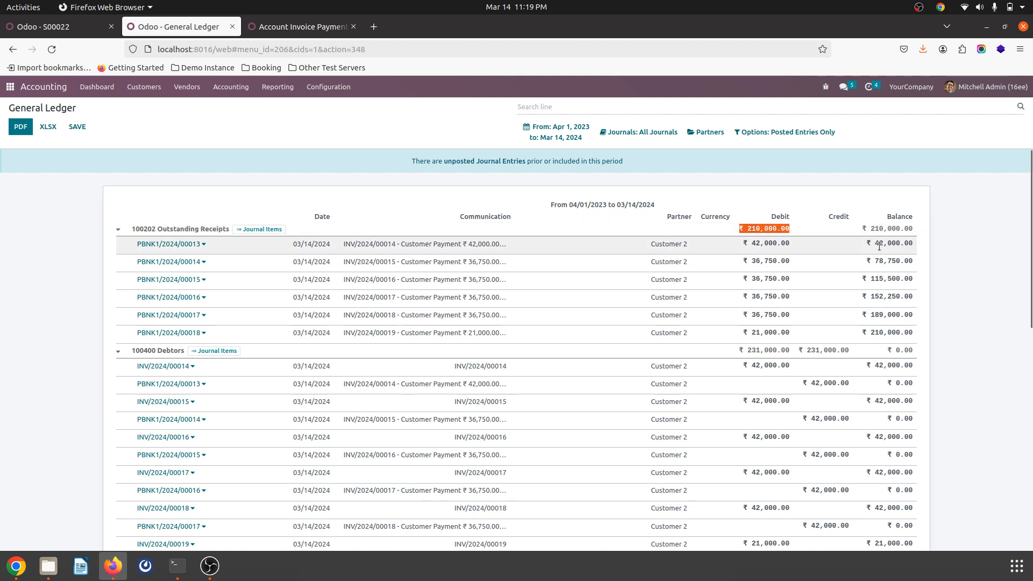
Step: Review the Debtors, Customer Advances, Customer Retainage Receivables and Local Sales entries in the General Ledger once more
scroll(973, 269, down, 2)
scroll(974, 274, down, 3)
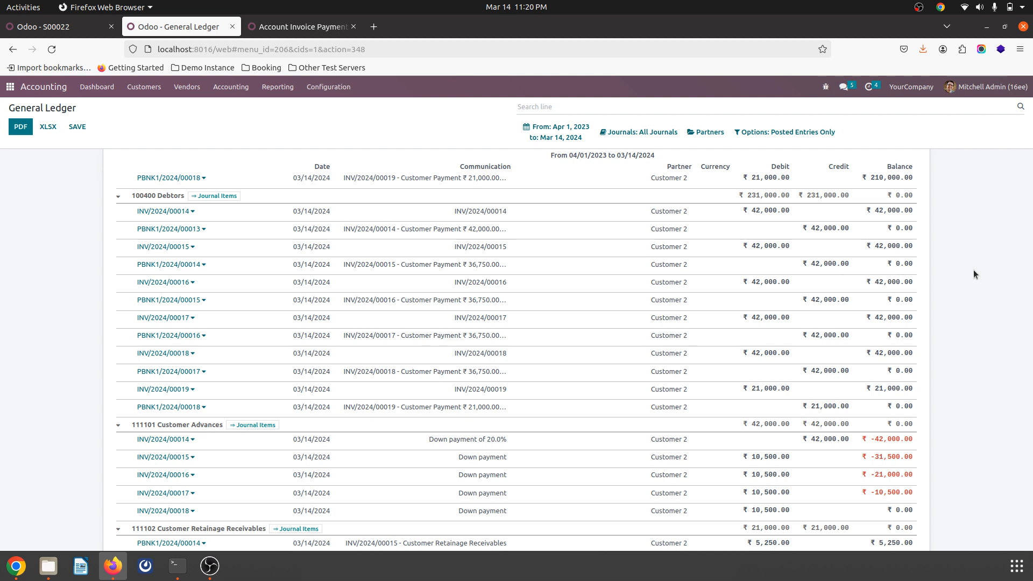
scroll(974, 270, down, 5)
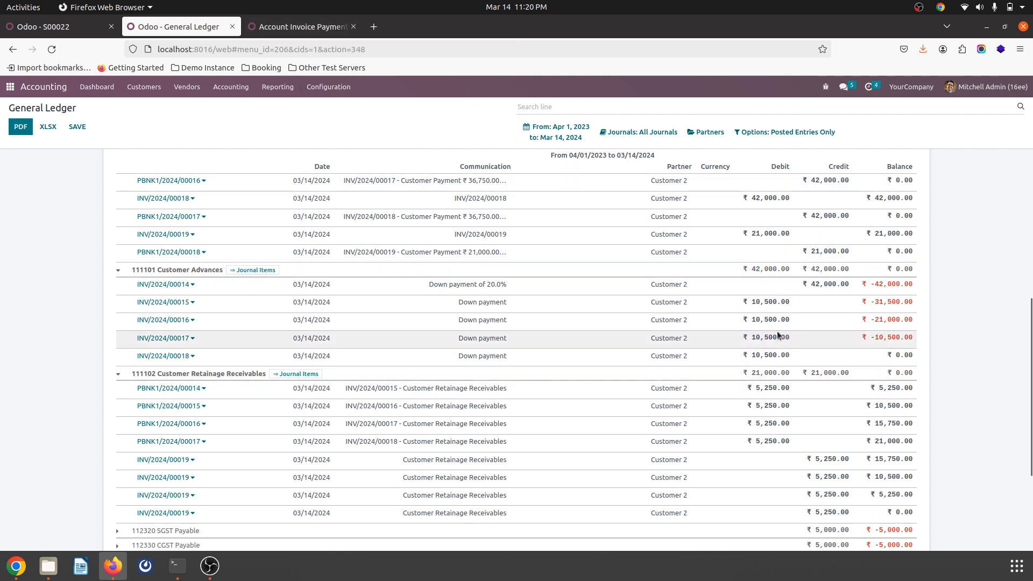
scroll(923, 412, down, 3)
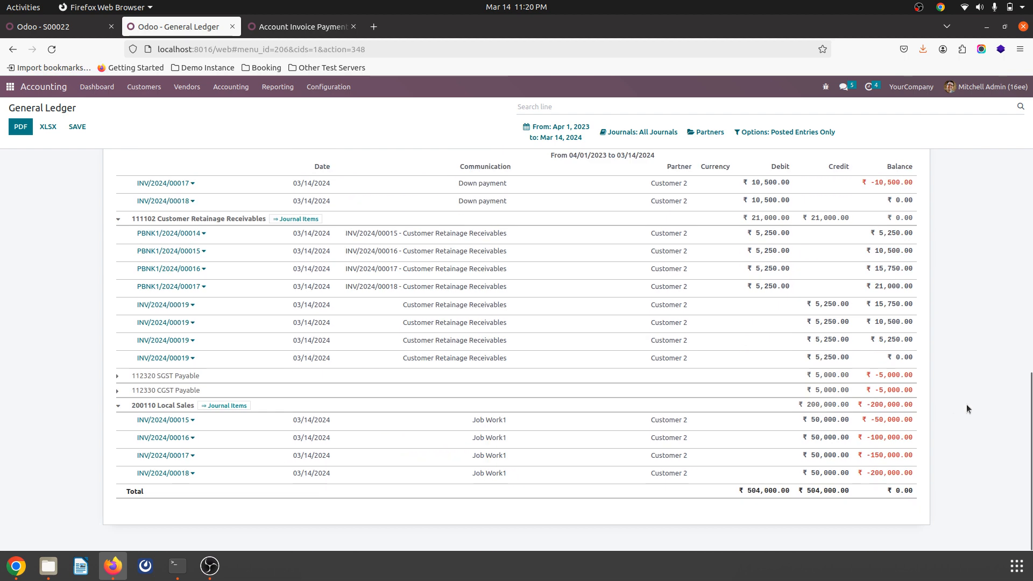
scroll(966, 405, up, 5)
scroll(966, 404, up, 3)
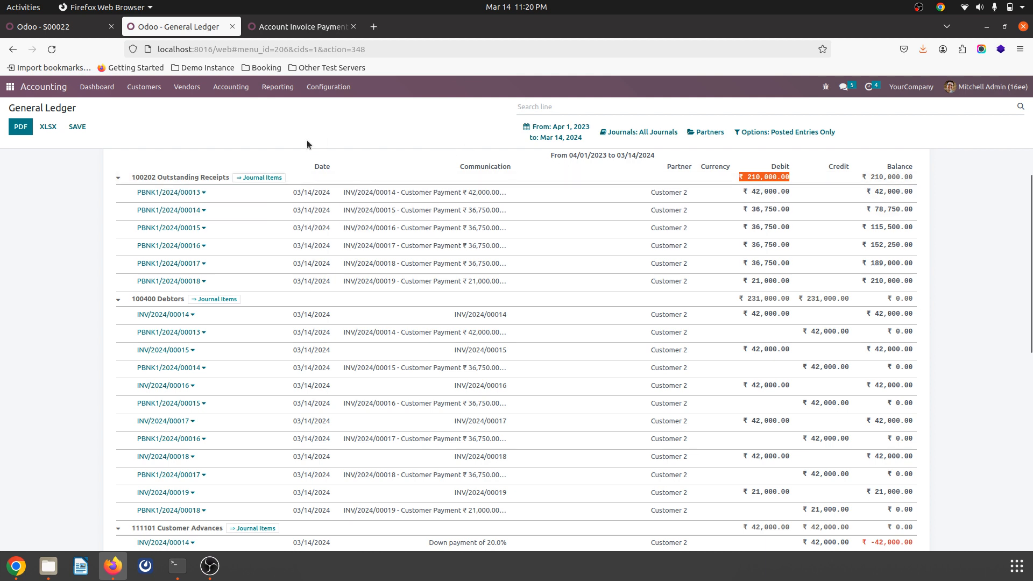
click(194, 88)
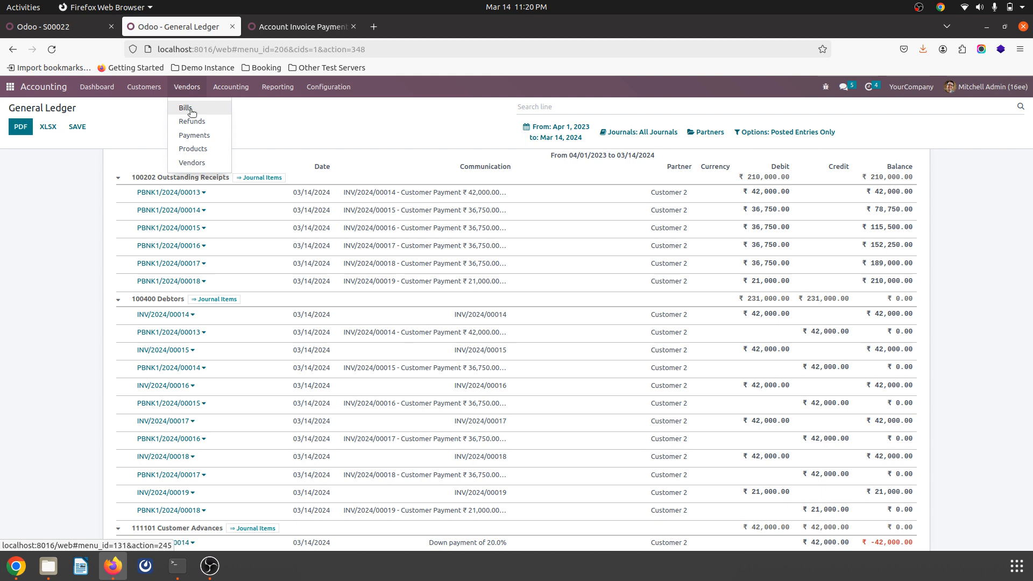
click(285, 118)
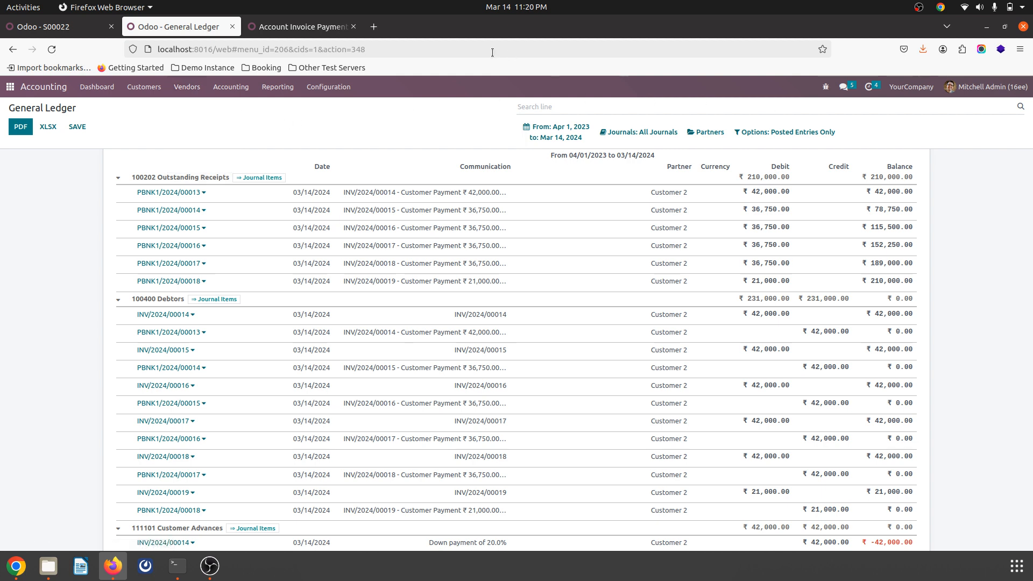
Step: View the Account Invoice Payment Retention module page and its web address on Odoo Apps, and return to the General Ledger
click(286, 27)
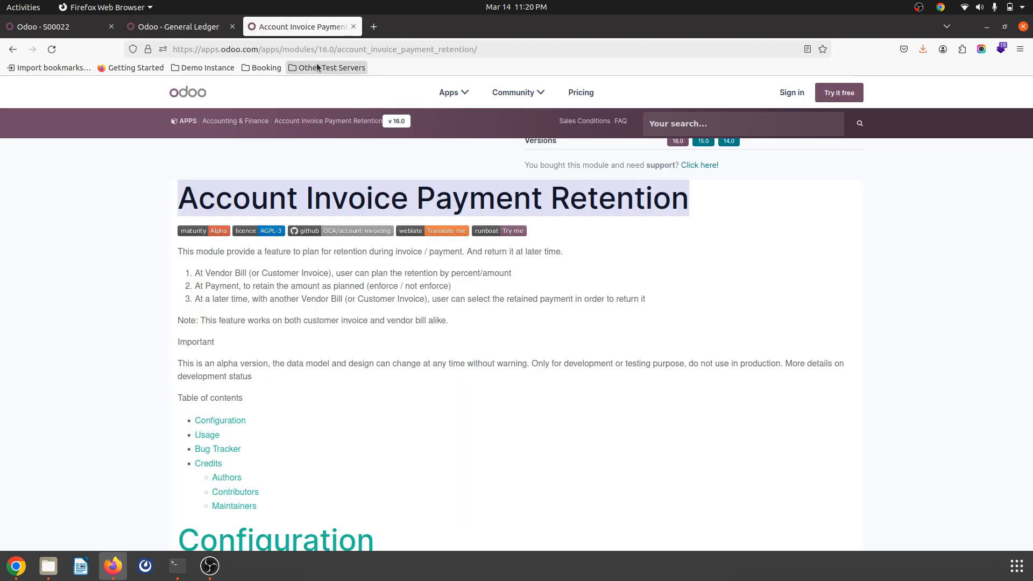
click(339, 49)
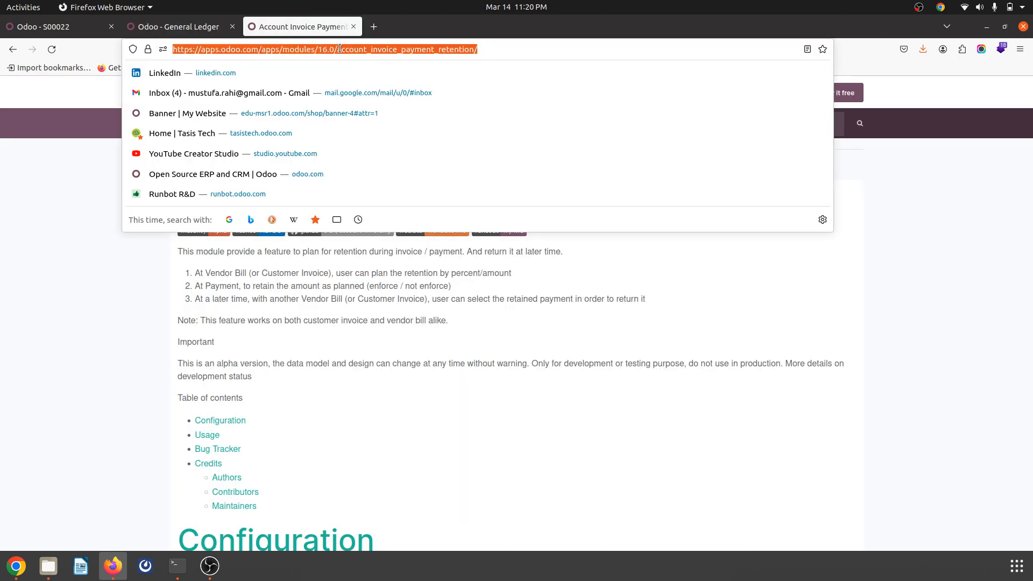
click(408, 20)
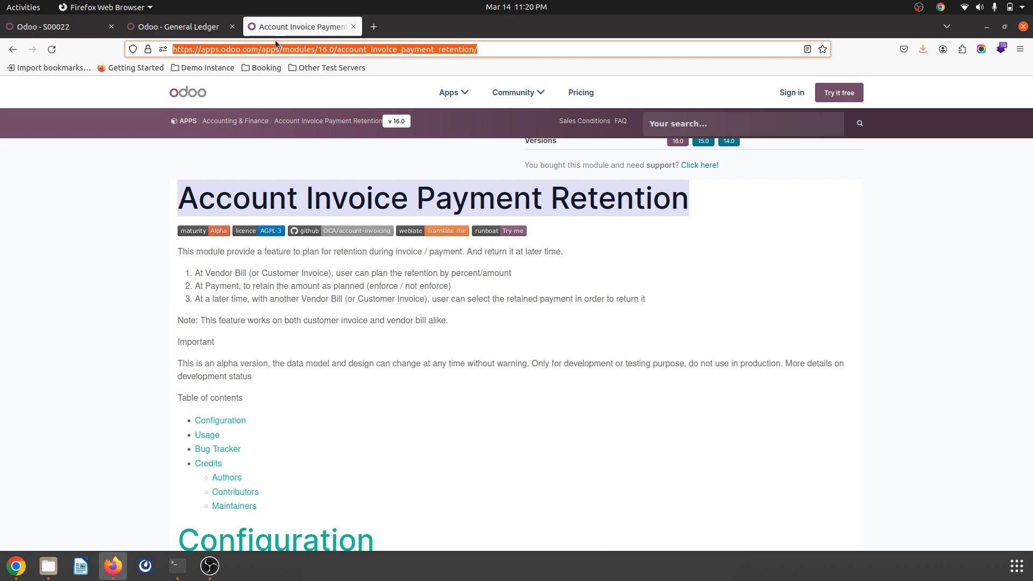
click(210, 28)
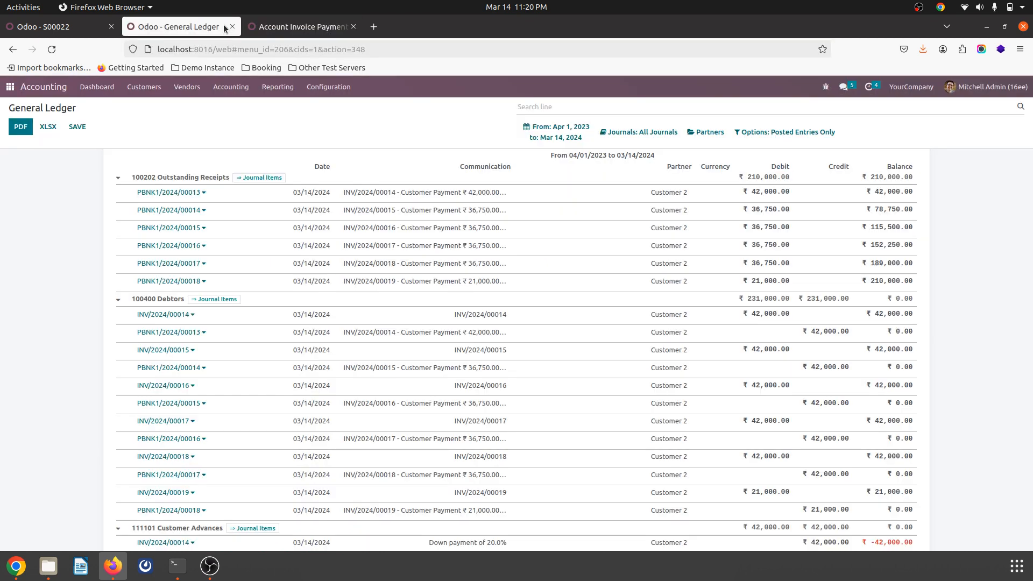
click(300, 28)
click(187, 29)
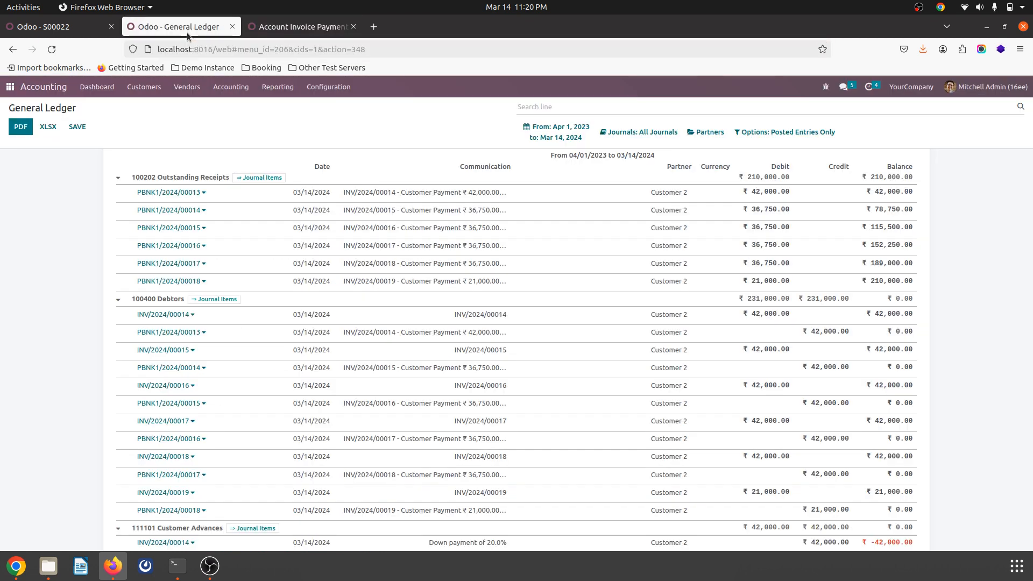